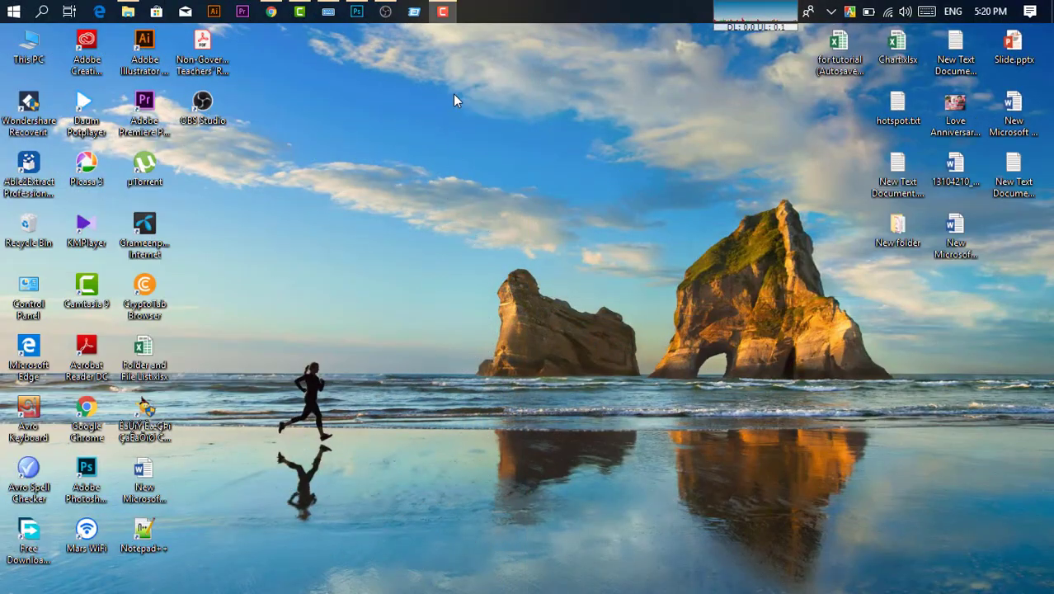
Refresh the desktop and bring Photoshop with the CLH-Photoshop-Shop1.jpg ridge photo forward.
right_click(453, 93)
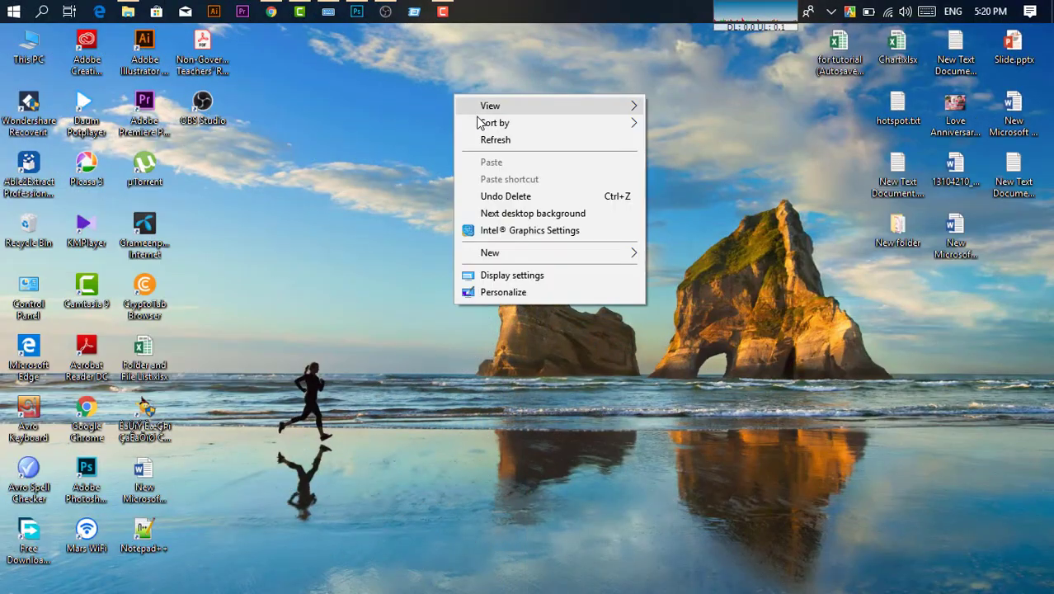
left_click(478, 138)
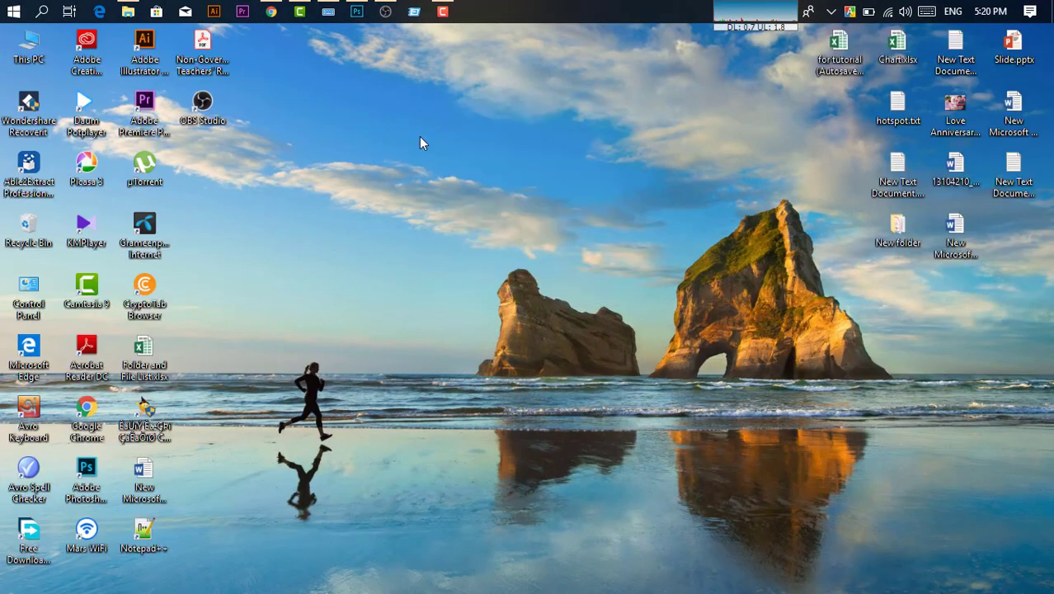
left_click(356, 14)
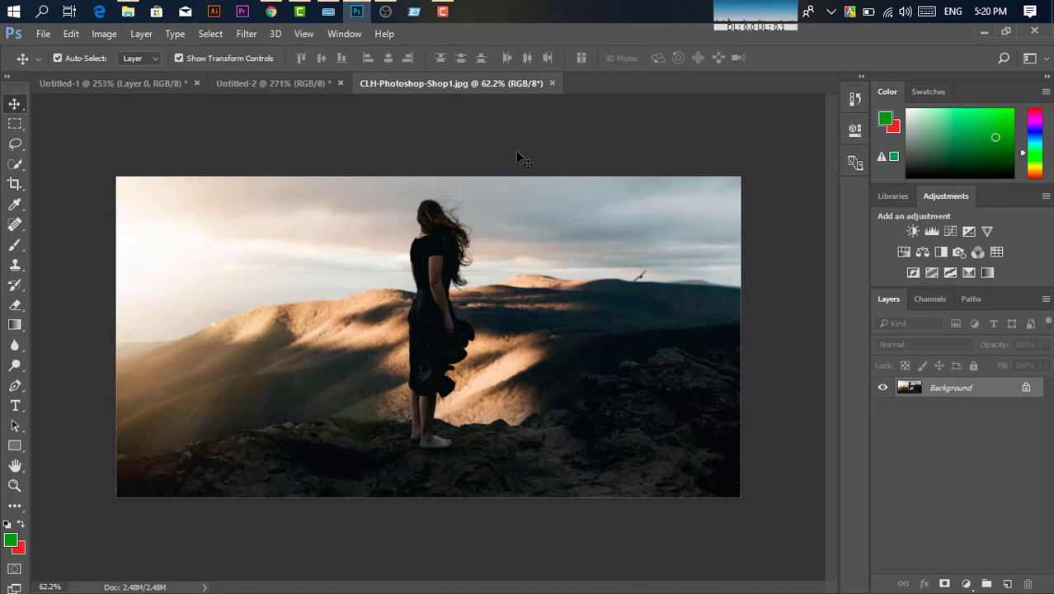
Browse Photoshop's Window menu without choosing anything, then switch to Chrome's New Tab page.
left_click(346, 33)
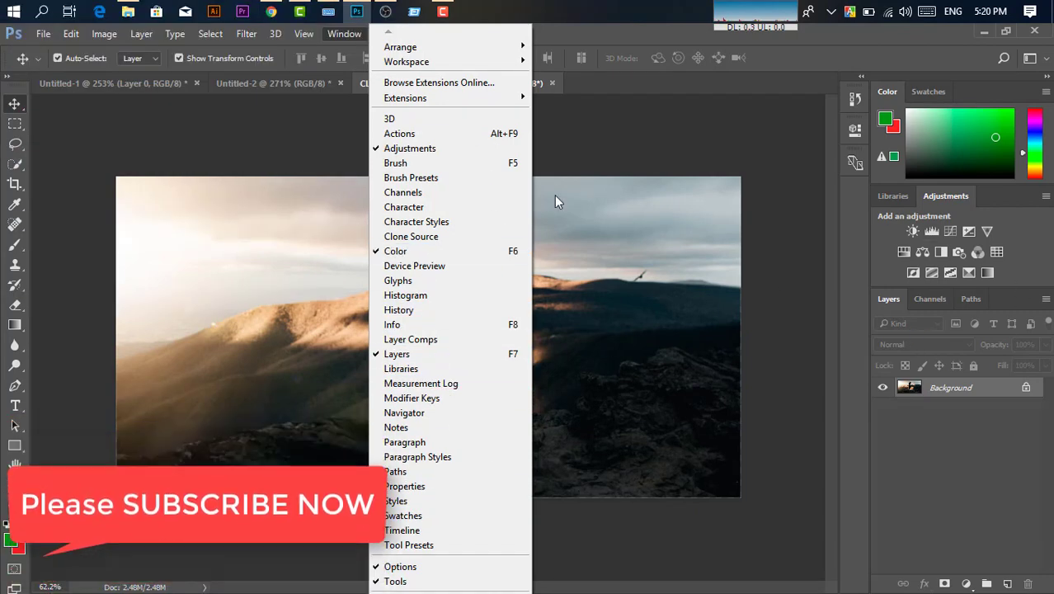
left_click(636, 142)
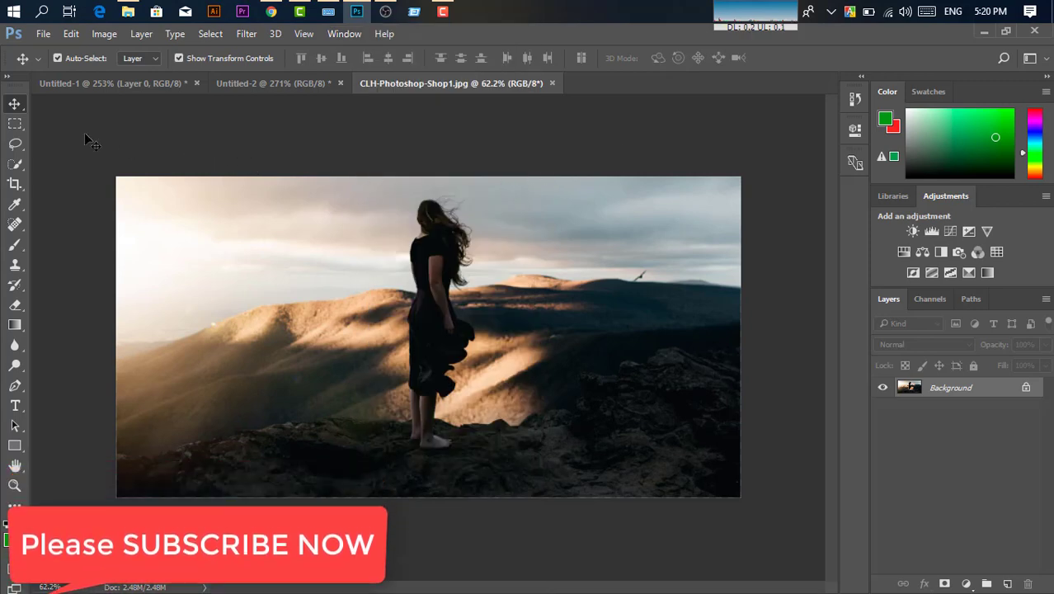
left_click(271, 11)
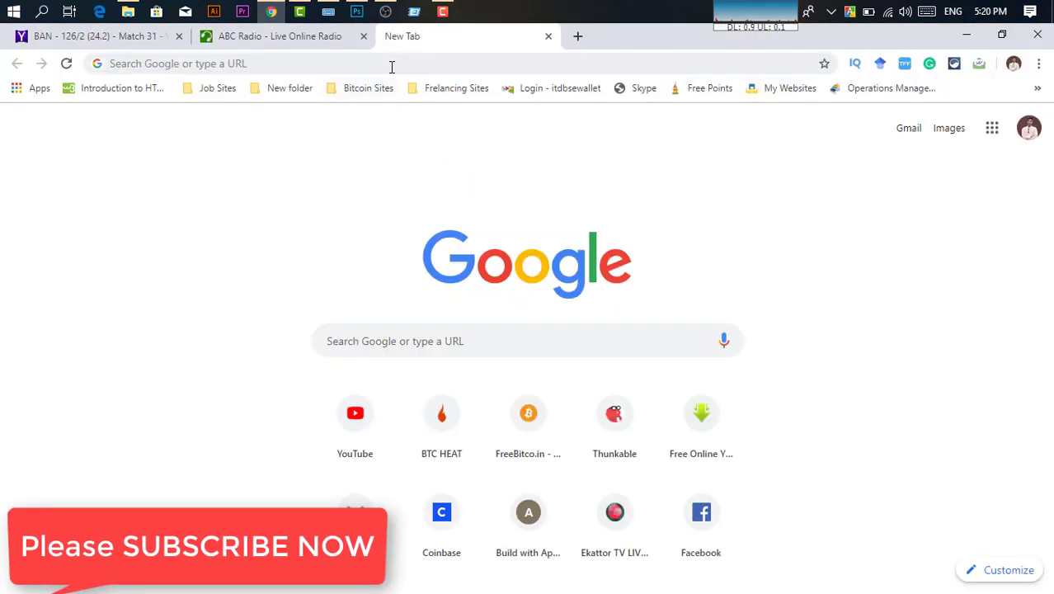
Search Google for 'photoshop shortcut'.
left_click(394, 64)
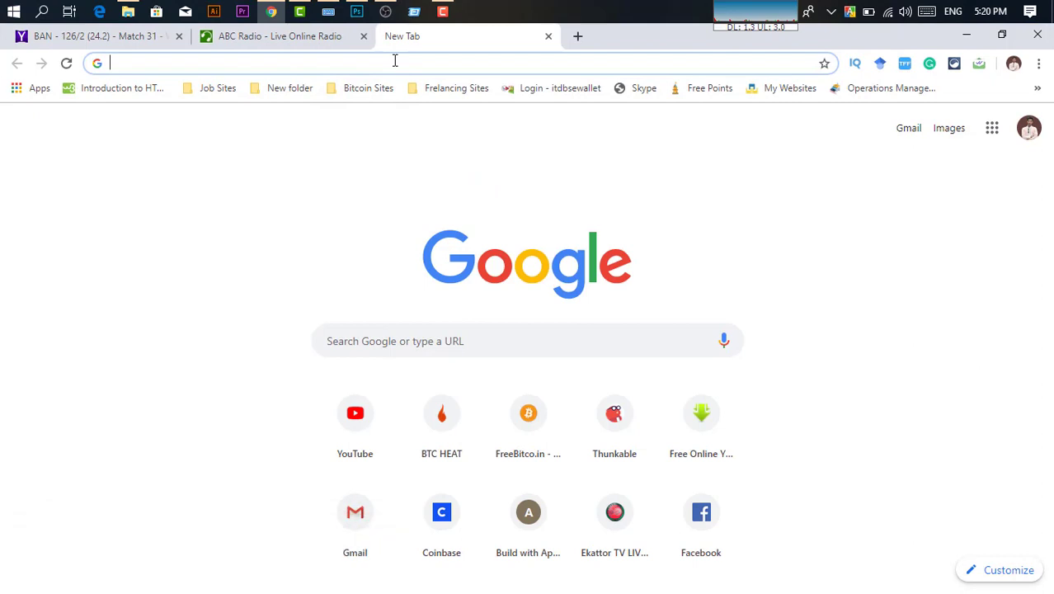
type("photoshop shortcut")
key("Return")
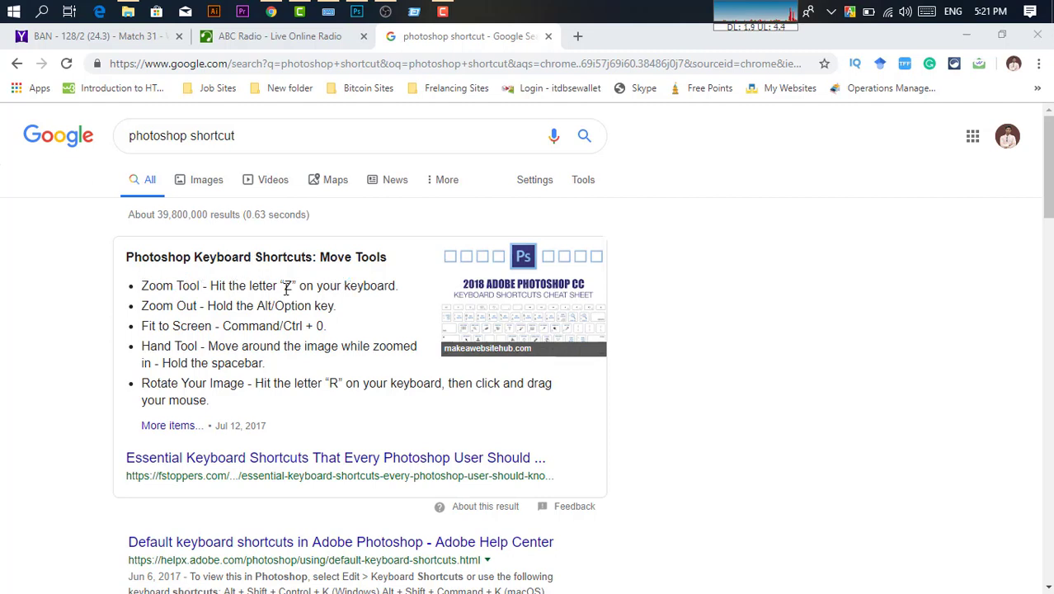
Highlight the Zoom Out tip in the results and scroll through the shortcut results.
left_click_drag(284, 287, 300, 287)
left_click_drag(210, 306, 267, 307)
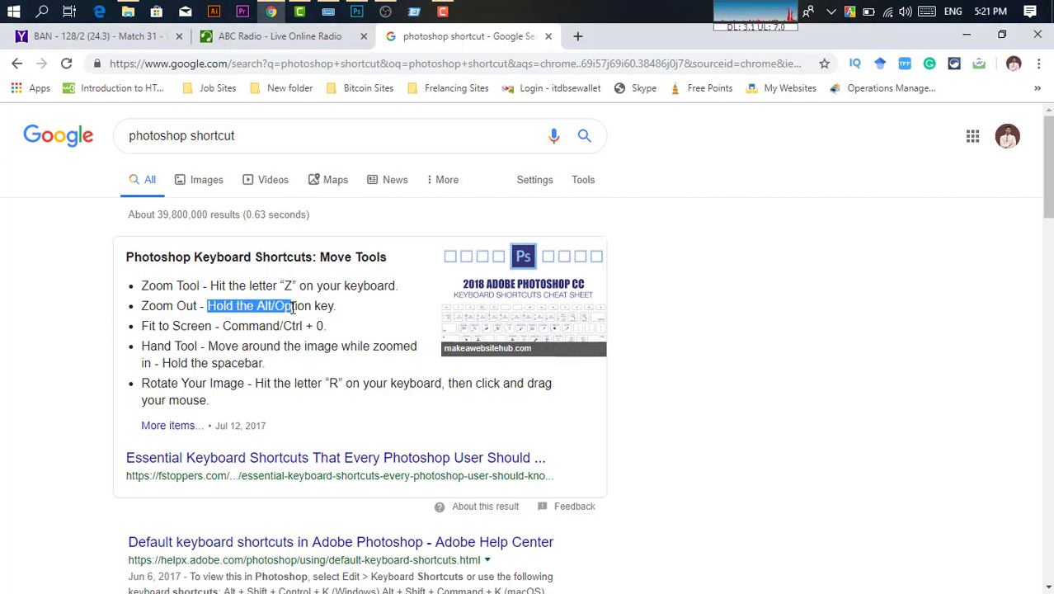
left_click(330, 306)
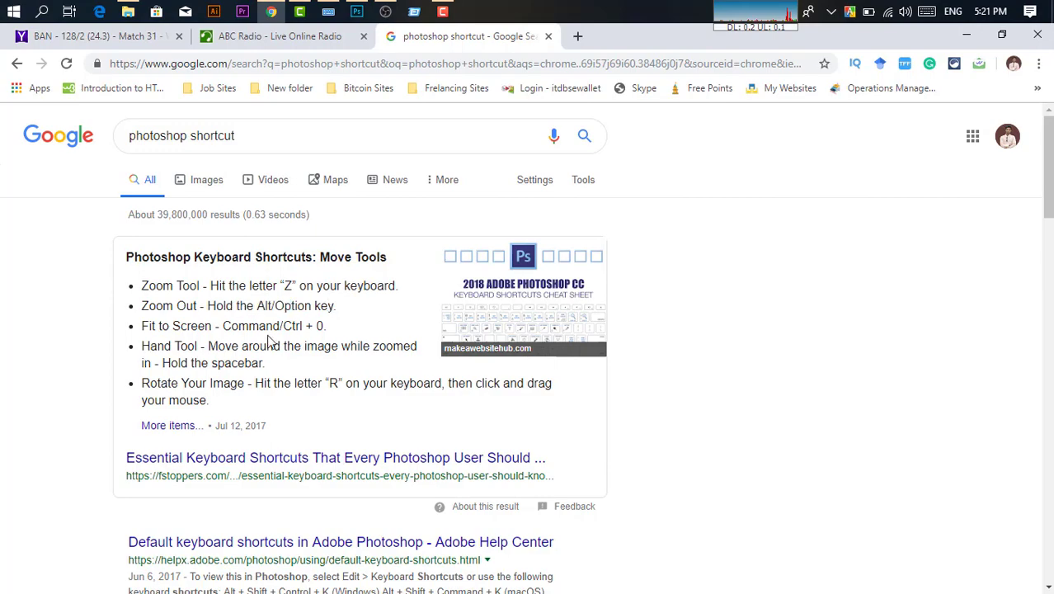
scroll(268, 339, "down", 3)
scroll(260, 338, "up", 3)
scroll(223, 347, "down", 3)
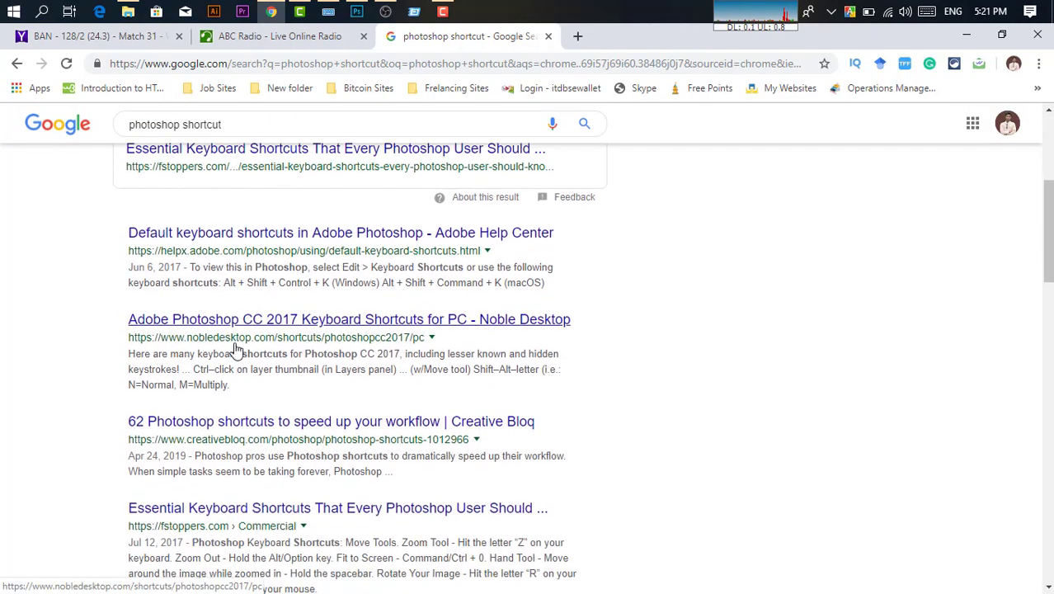
scroll(264, 282, "up", 1)
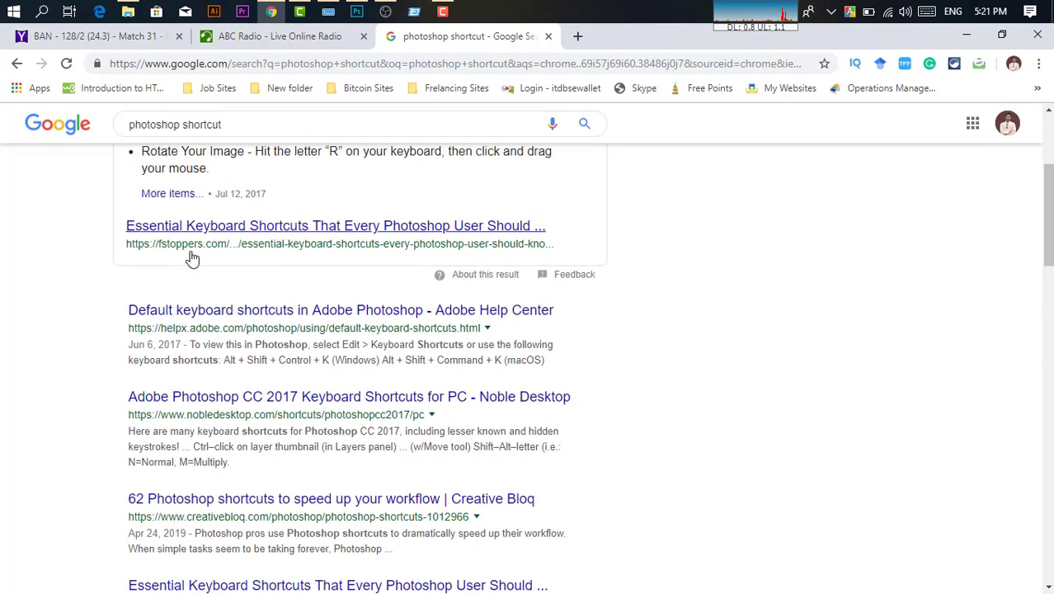
scroll(238, 285, "down", 1)
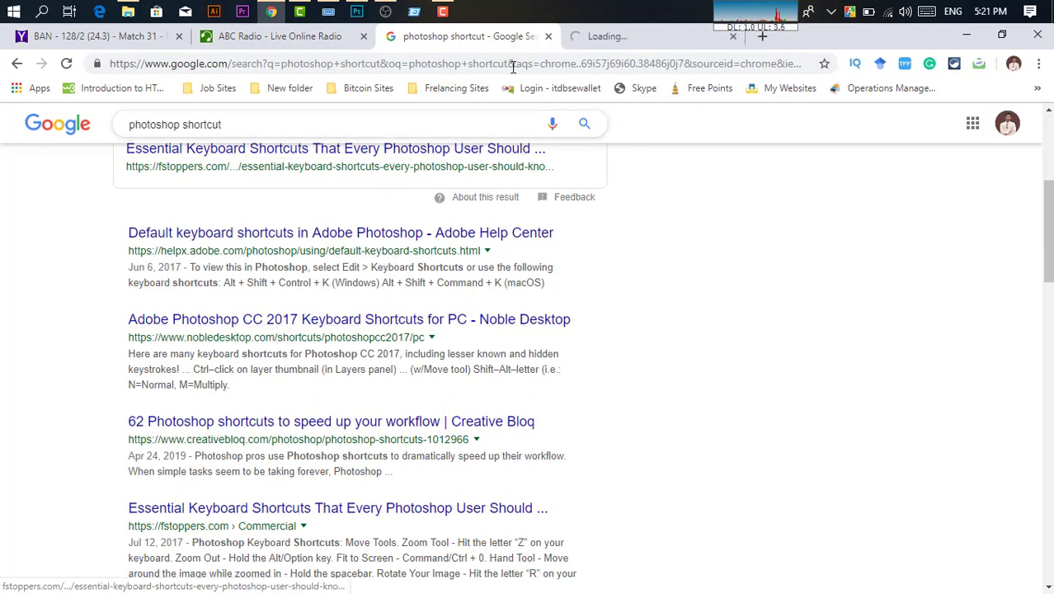
Switch to the Noble Desktop Photoshop shortcuts page and scroll down through the shortcut list.
left_click(640, 37)
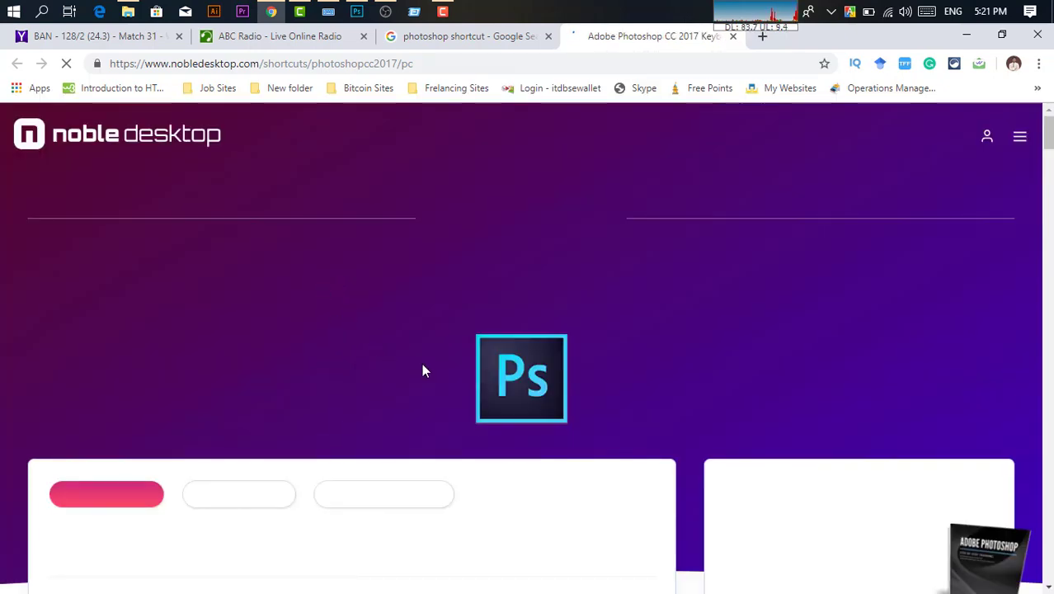
scroll(422, 362, "down", 3)
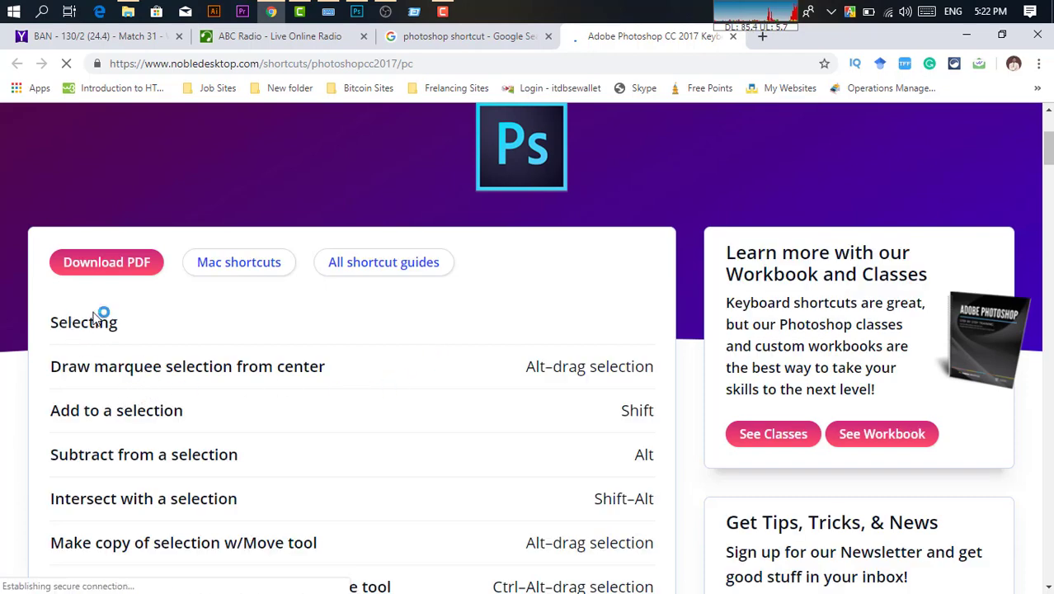
scroll(143, 347, "down", 5)
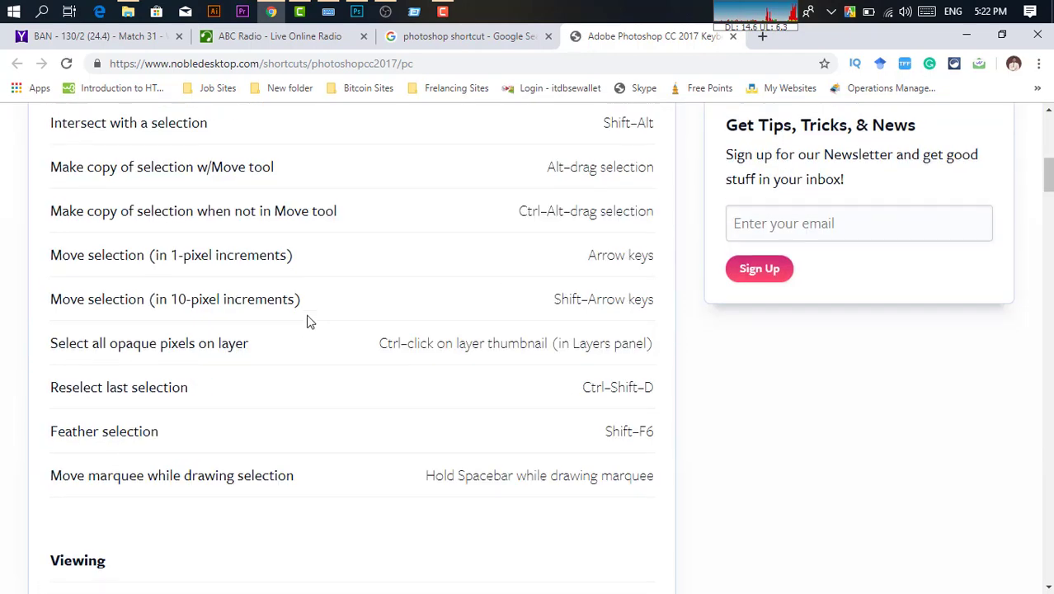
scroll(306, 320, "up", 3)
scroll(252, 261, "down", 4)
scroll(285, 310, "down", 3)
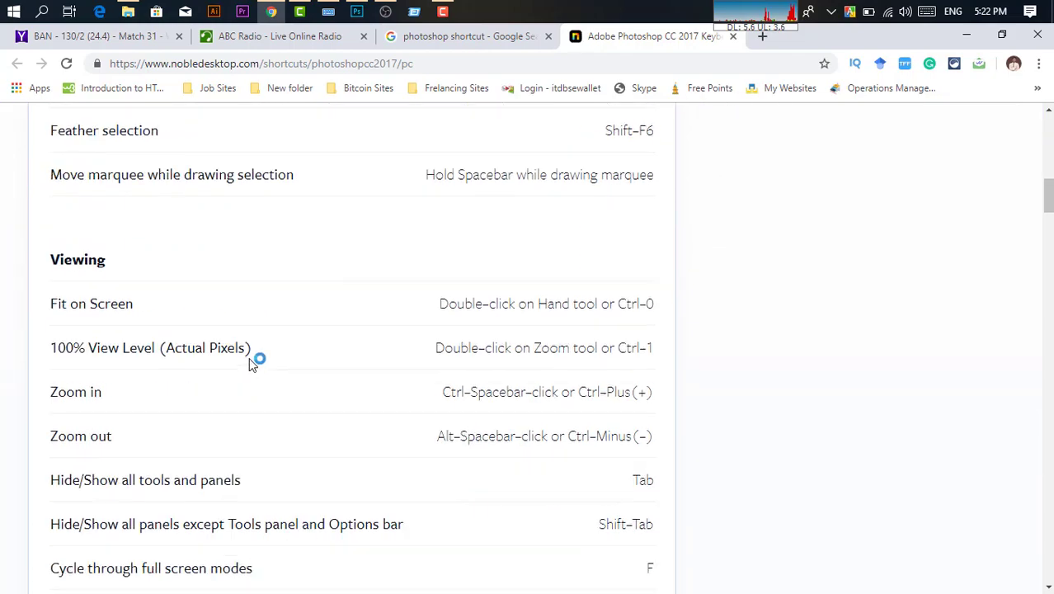
scroll(252, 360, "down", 4)
scroll(299, 322, "down", 5)
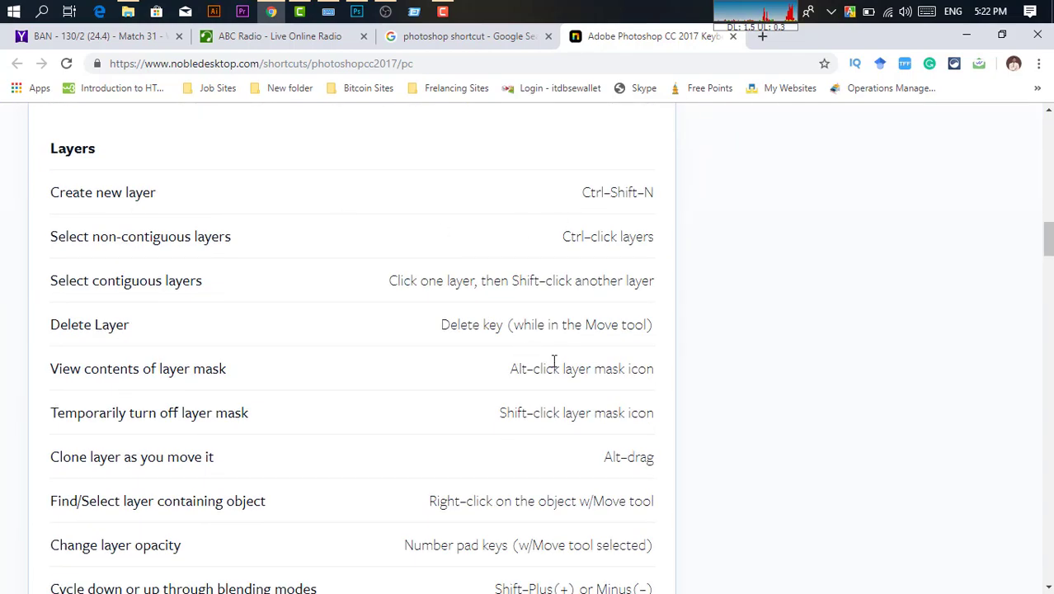
scroll(554, 363, "down", 3)
scroll(525, 371, "down", 5)
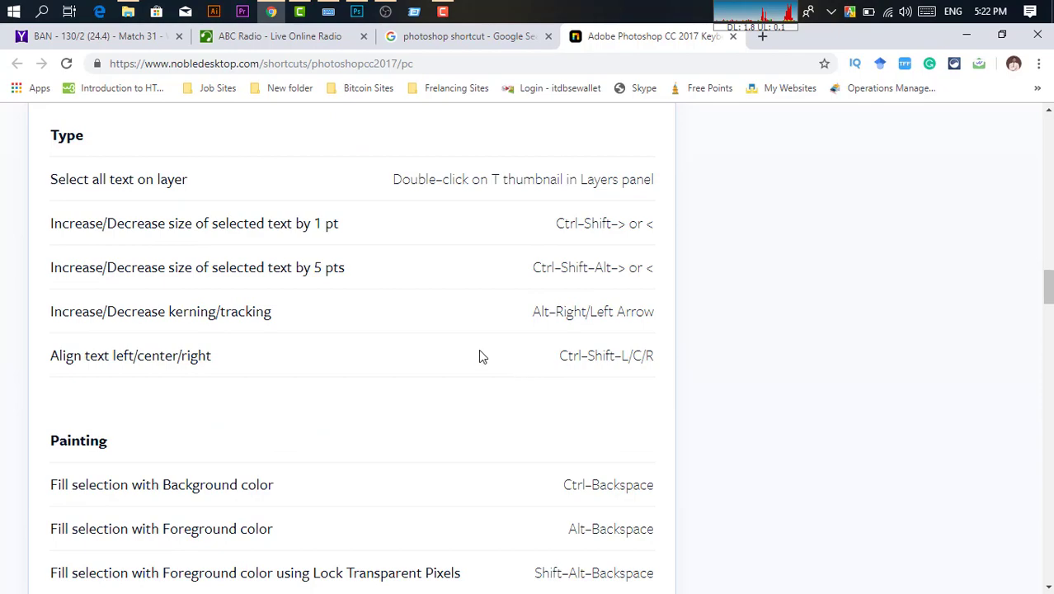
scroll(248, 317, "down", 3)
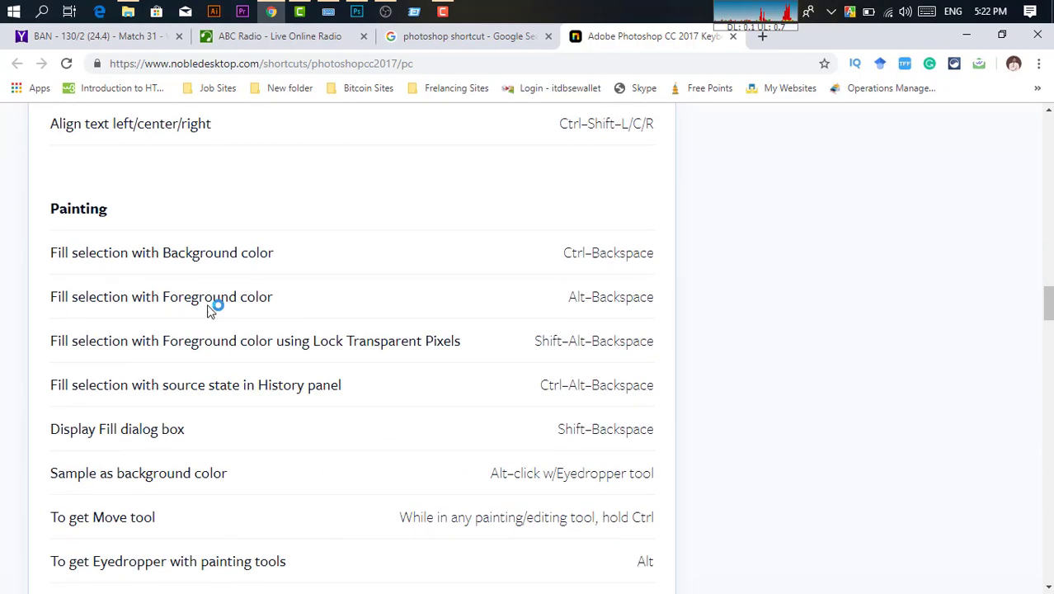
scroll(239, 297, "down", 3)
scroll(330, 296, "down", 2)
scroll(397, 310, "down", 5)
scroll(397, 310, "down", 5)
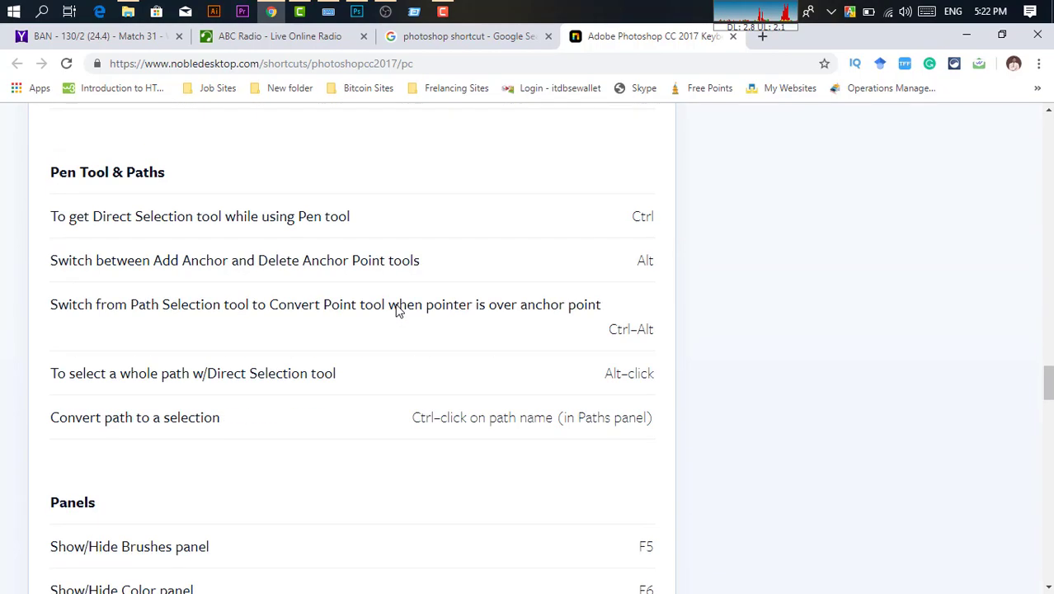
scroll(397, 310, "down", 3)
scroll(396, 310, "down", 5)
scroll(397, 310, "down", 5)
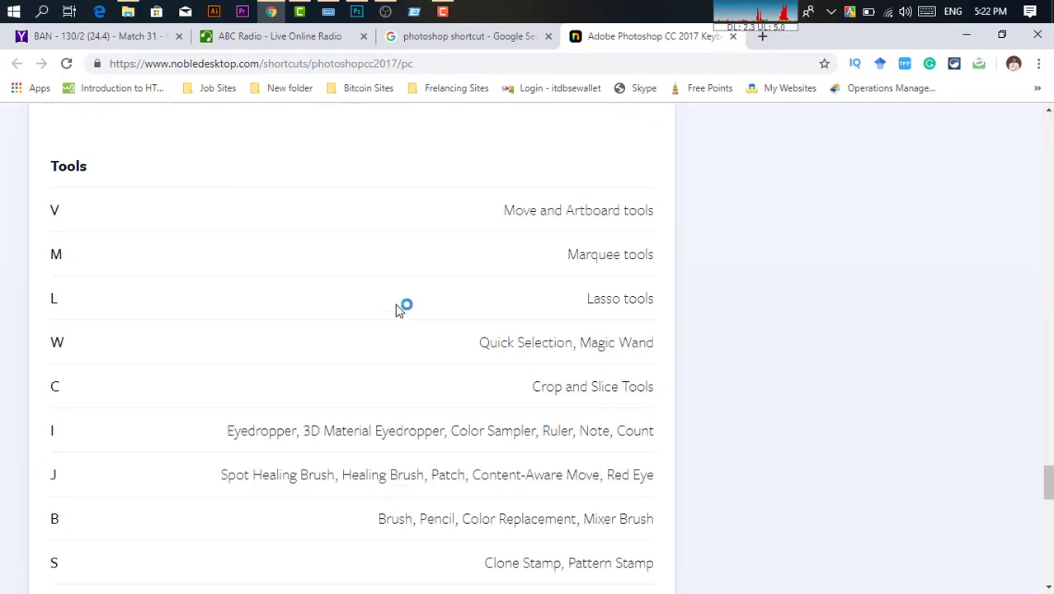
scroll(397, 310, "down", 6)
scroll(397, 310, "down", 7)
scroll(397, 309, "up", 2)
scroll(396, 310, "up", 7)
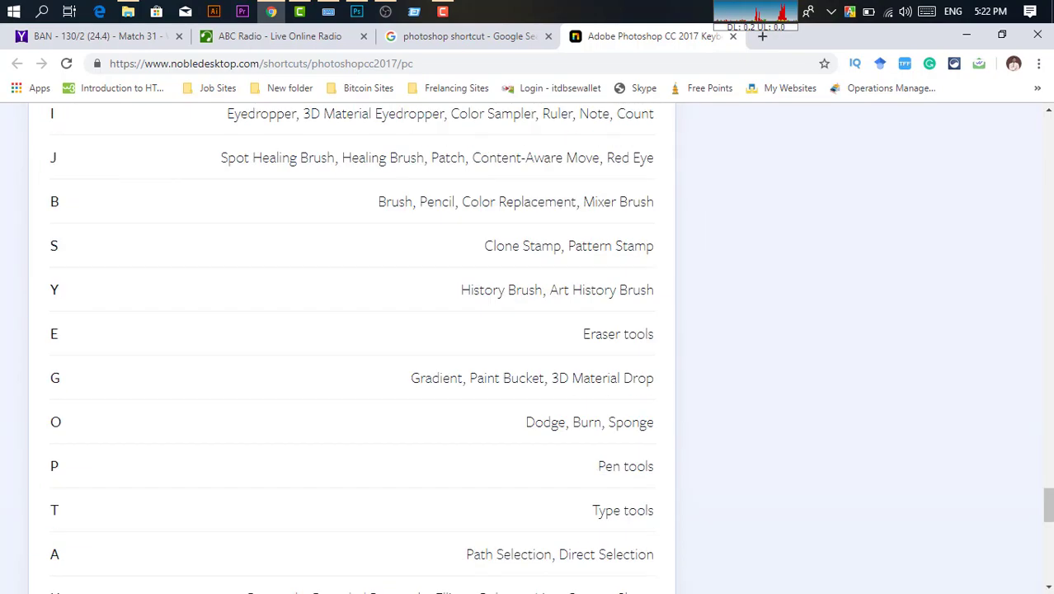
mouse_move(1048, 505)
left_mouse_down()
mouse_move(1048, 124)
mouse_move(1049, 217)
left_mouse_up()
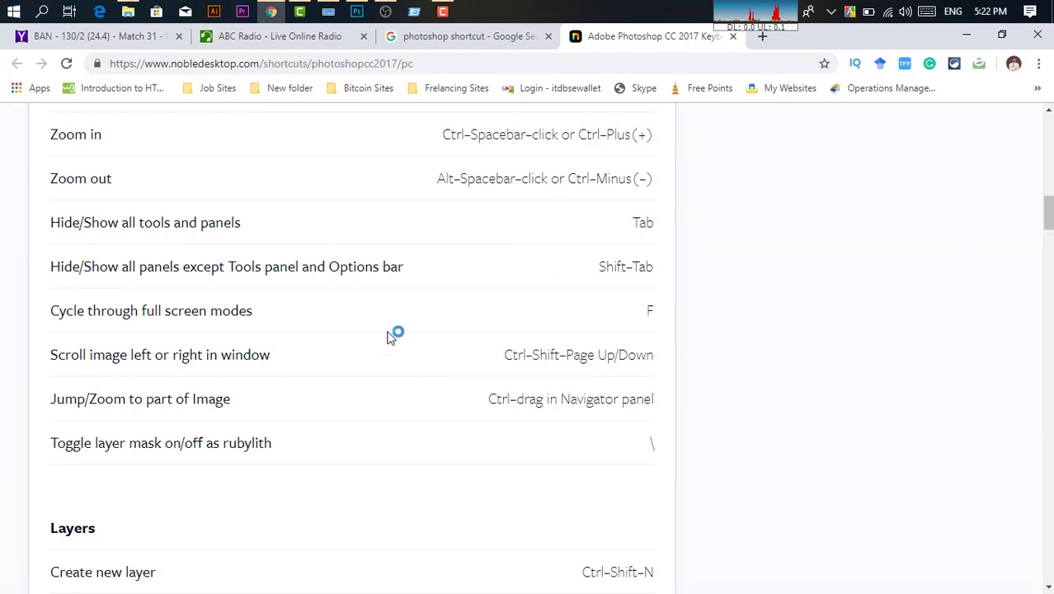
Scroll back to the Fit on Screen shortcut and highlight its text.
scroll(391, 336, "up", 3)
scroll(231, 346, "up", 2)
scroll(382, 360, "up", 4)
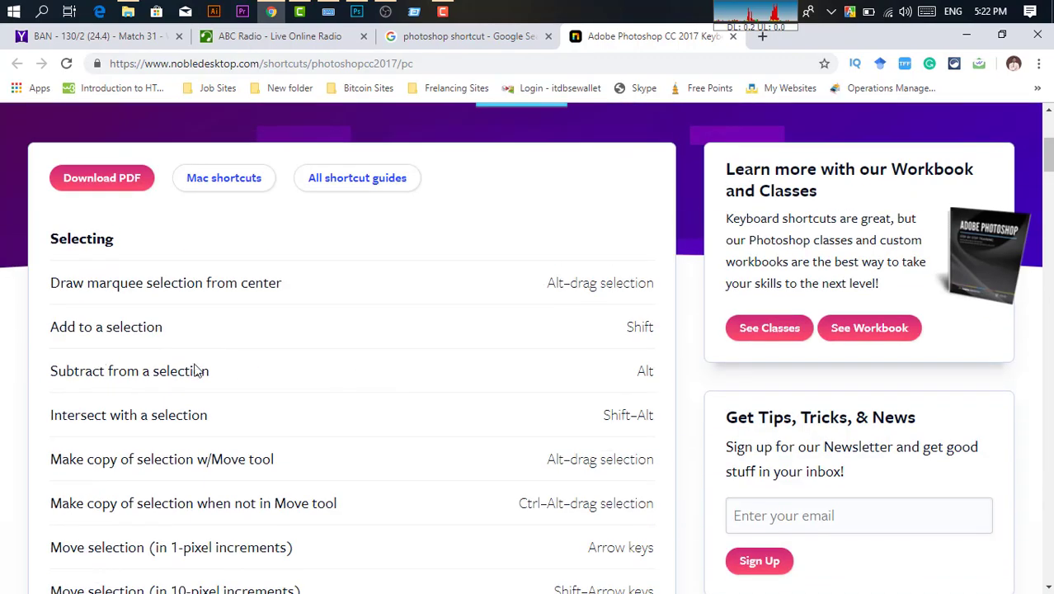
scroll(359, 400, "down", 1)
scroll(320, 407, "down", 2)
scroll(320, 407, "down", 1)
scroll(322, 409, "down", 3)
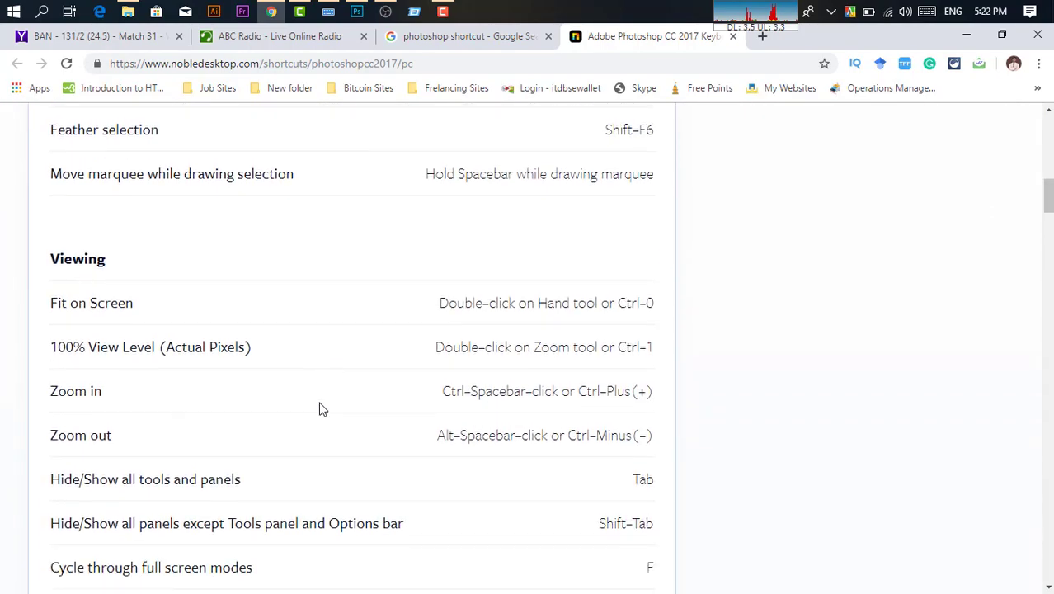
scroll(321, 410, "down", 1)
scroll(325, 407, "down", 2)
scroll(317, 410, "up", 3)
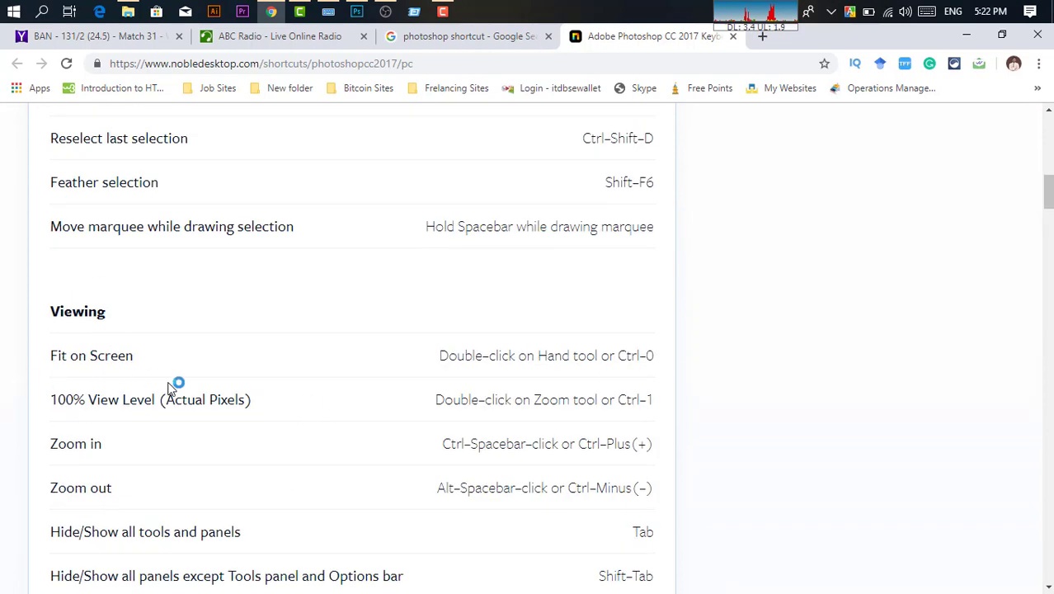
scroll(171, 393, "up", 1)
double_click(93, 435)
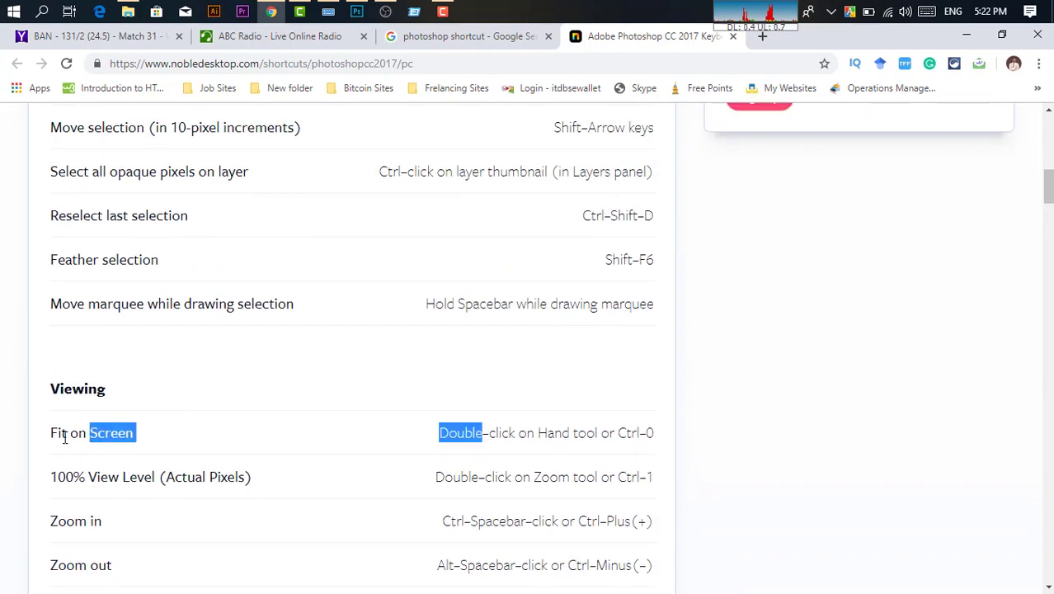
left_click(64, 437)
left_click_drag(51, 432, 124, 434)
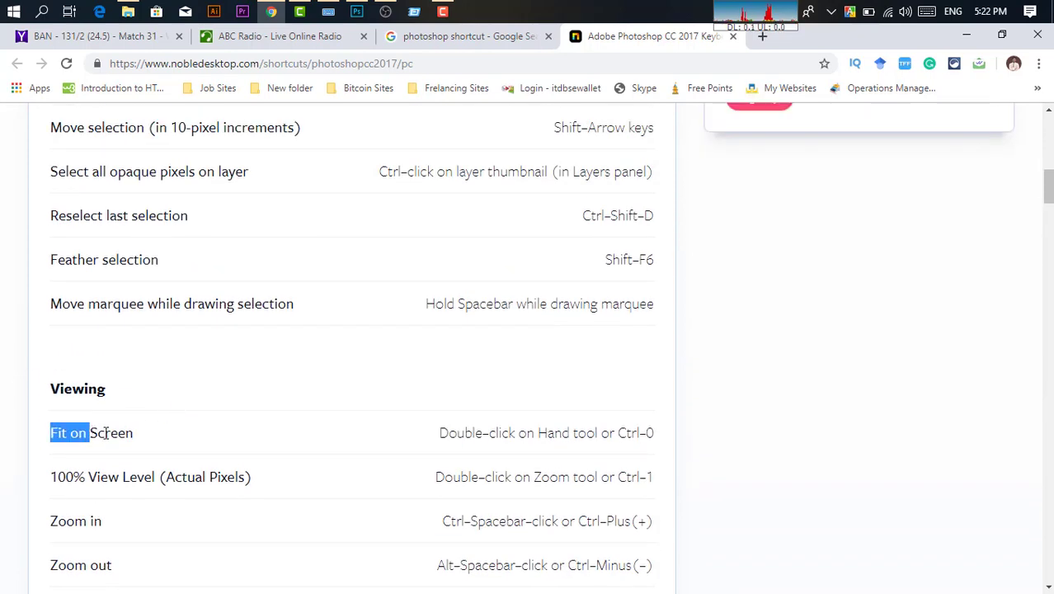
left_click(129, 434)
Scroll up to the Selecting shortcuts section, then close the Noble Desktop tab.
scroll(342, 495, "up", 2)
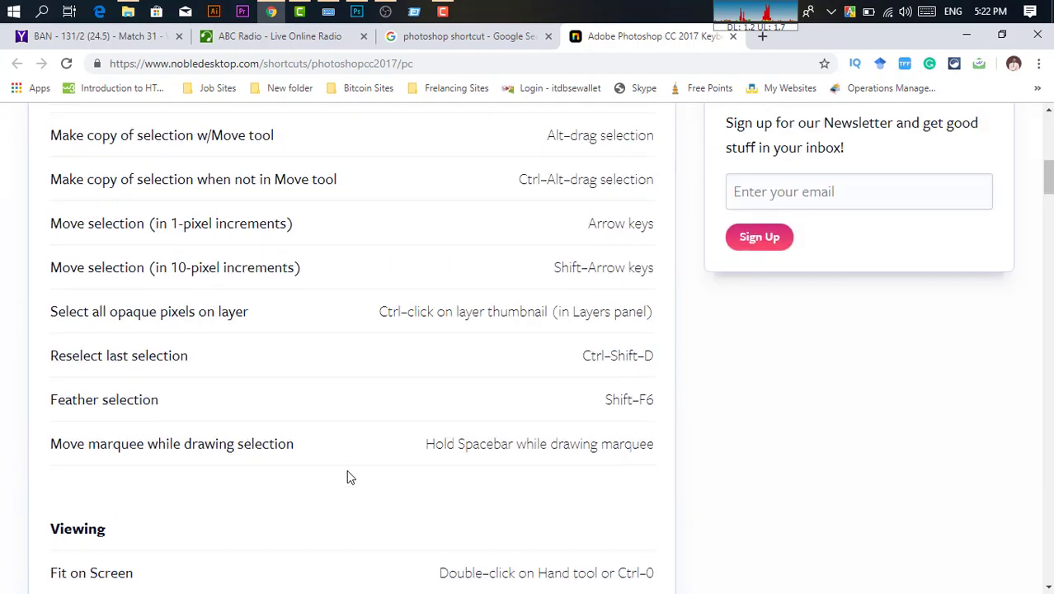
scroll(348, 478, "up", 2)
scroll(376, 465, "up", 3)
scroll(377, 465, "up", 2)
scroll(376, 464, "up", 1)
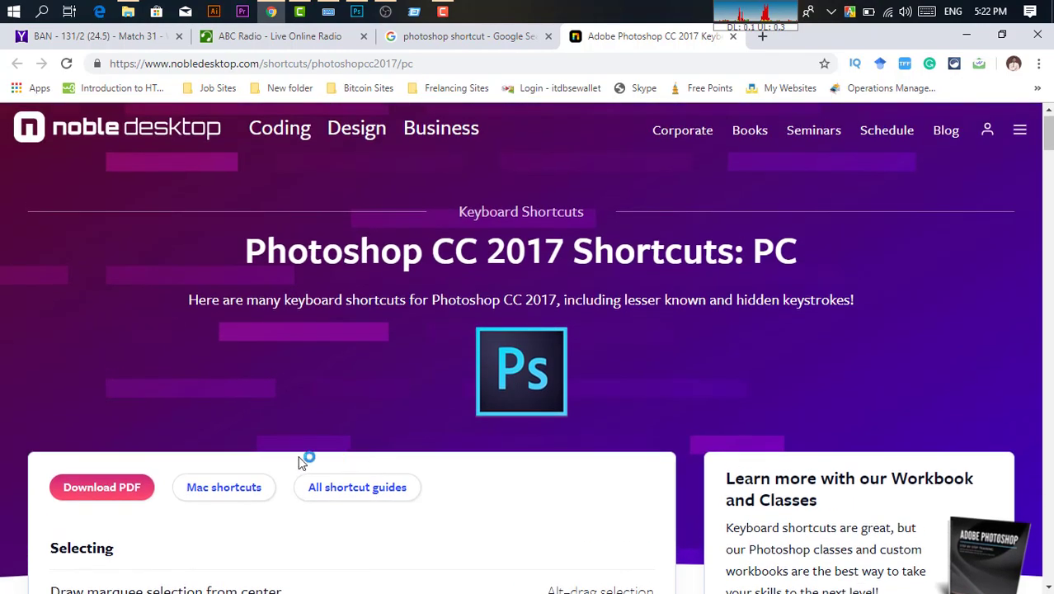
scroll(245, 426, "down", 3)
scroll(466, 409, "up", 1)
scroll(462, 404, "up", 2)
scroll(388, 388, "down", 2)
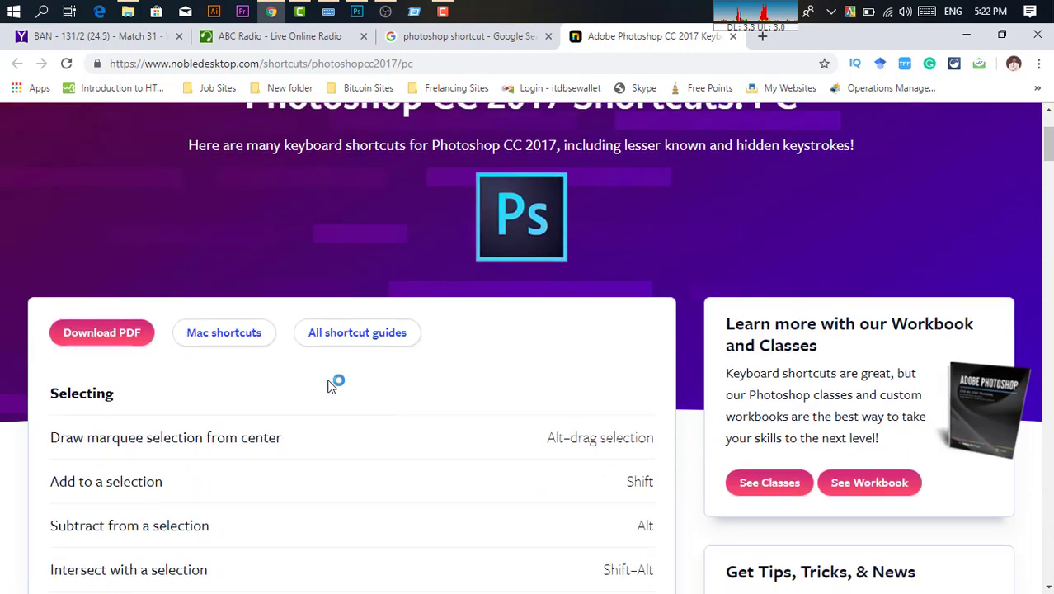
scroll(248, 355, "down", 2)
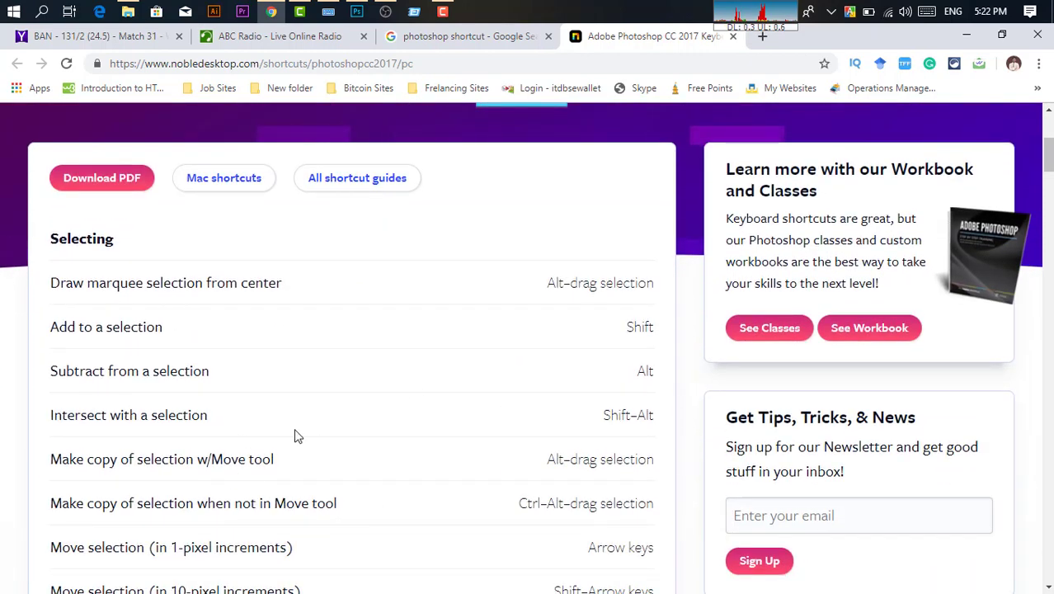
scroll(287, 325, "down", 1)
scroll(345, 336, "up", 1)
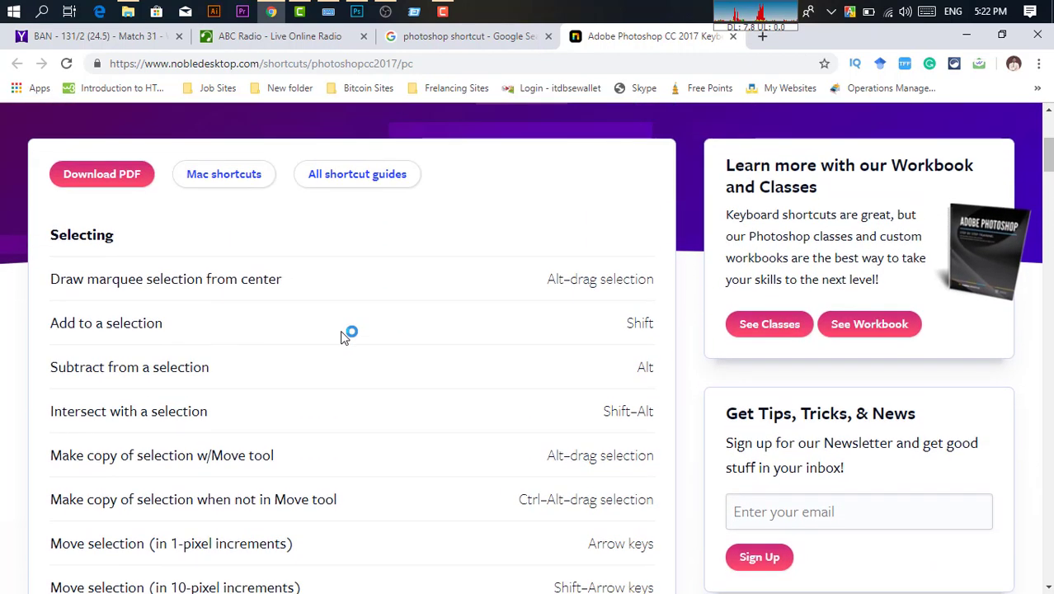
left_click(732, 36)
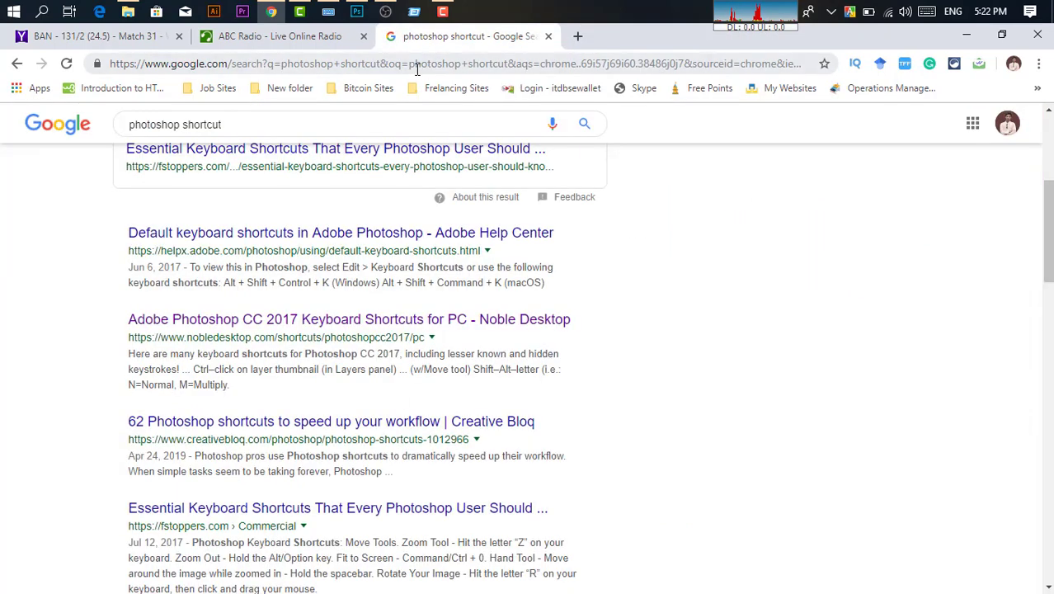
Return to Photoshop and open Edit > Keyboard Shortcuts, showing the Application Menus list.
left_click(356, 12)
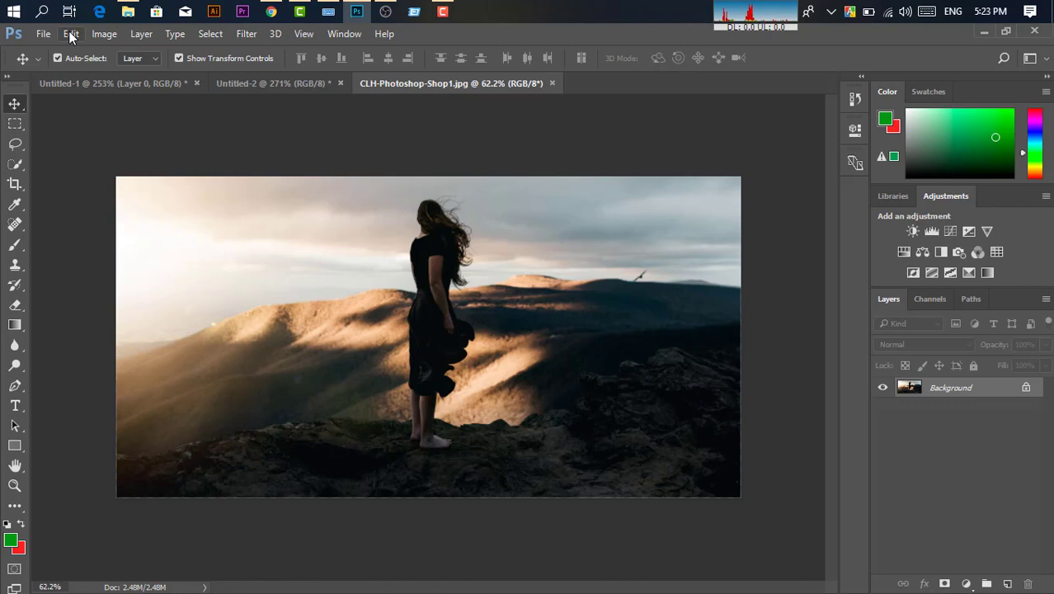
left_click(70, 35)
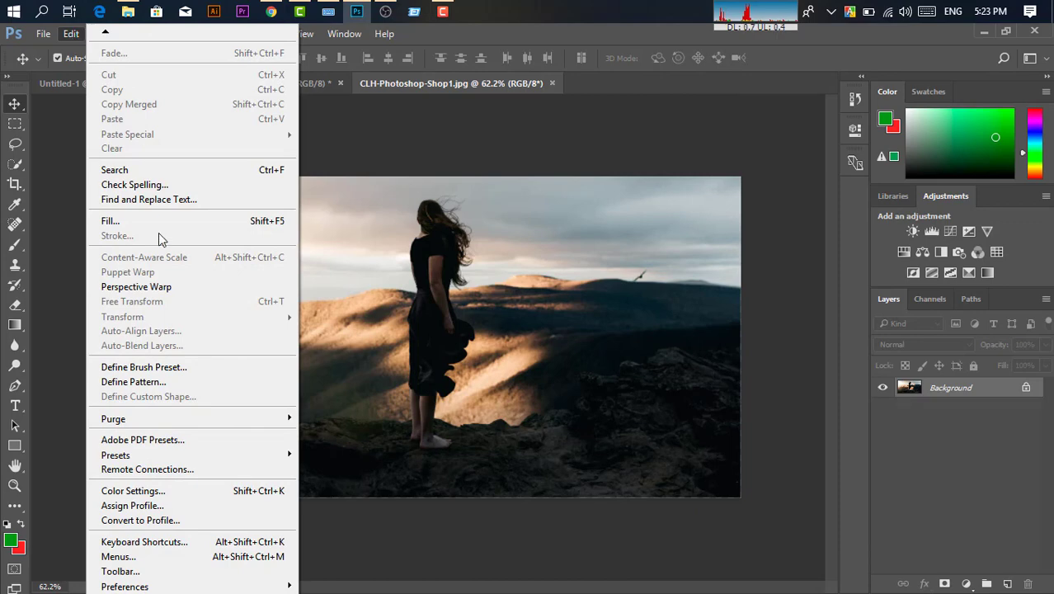
left_click(169, 542)
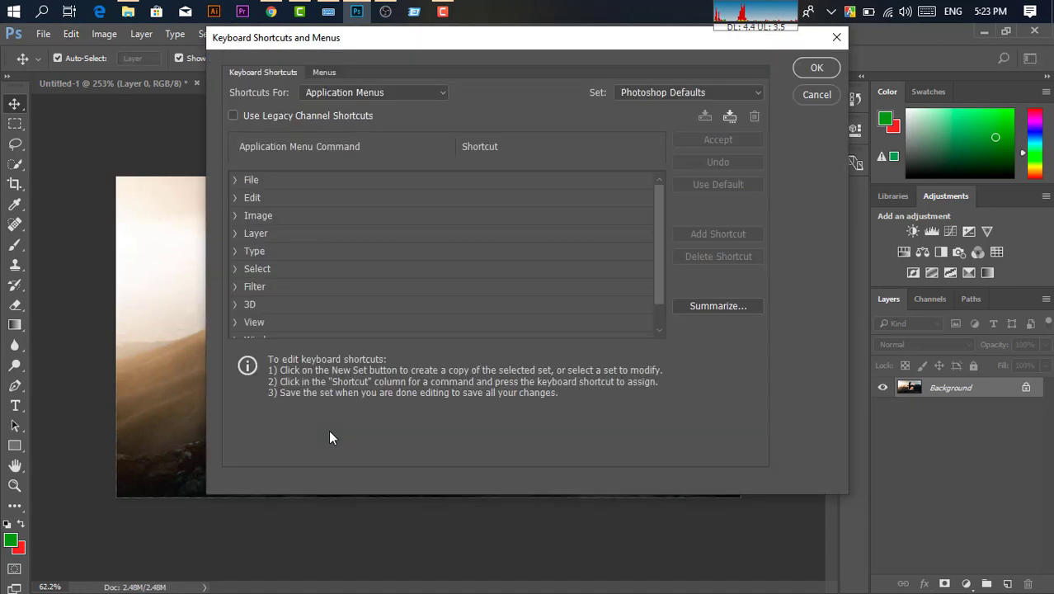
Move the dialog aside and expand the File group to review shortcuts like New Ctrl+N.
left_click(348, 93)
left_click_drag(440, 45, 428, 92)
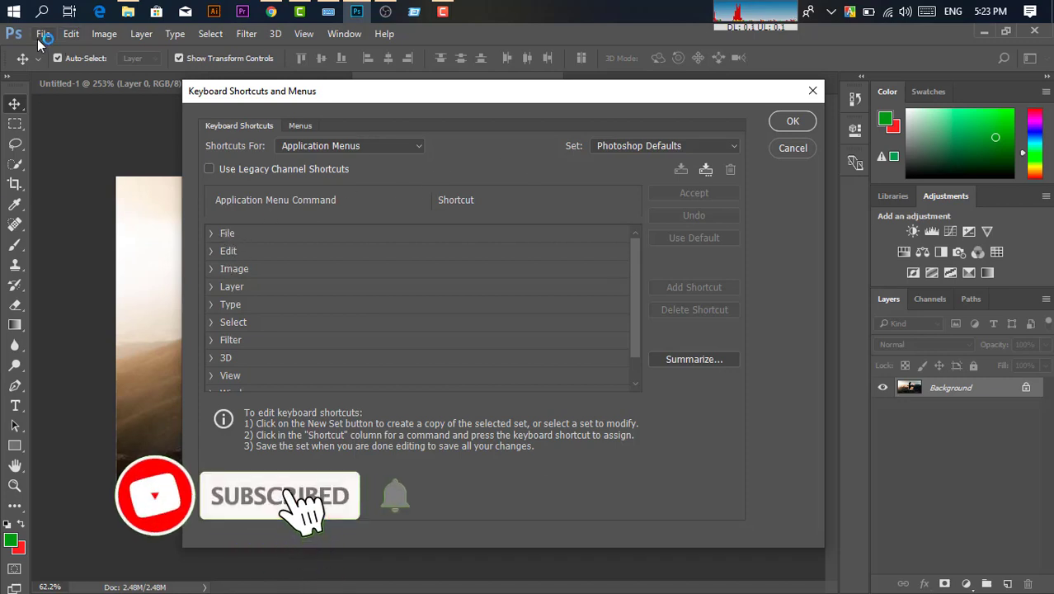
left_click(230, 236)
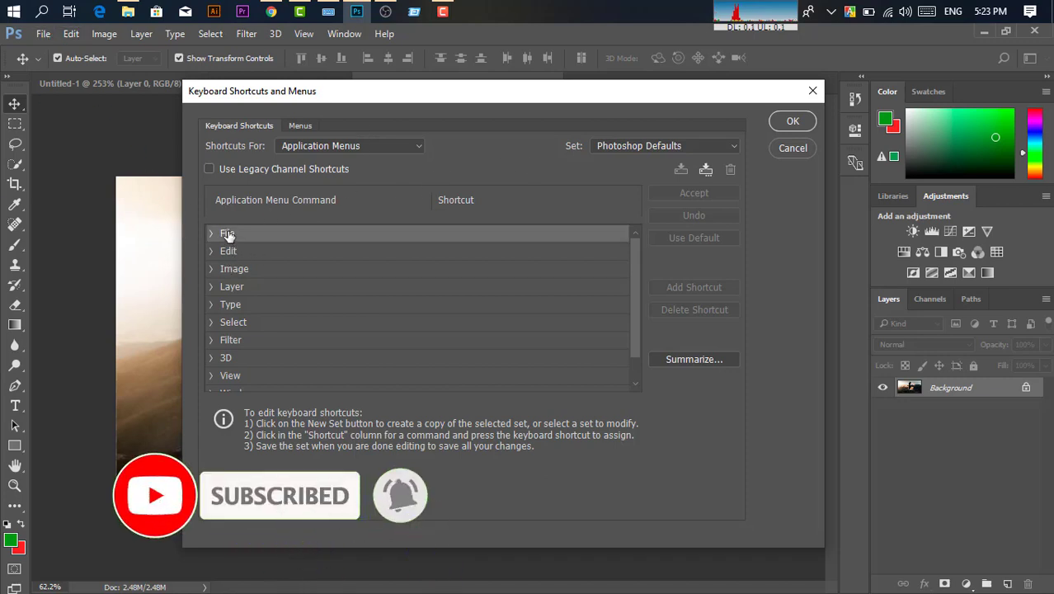
left_click(212, 233)
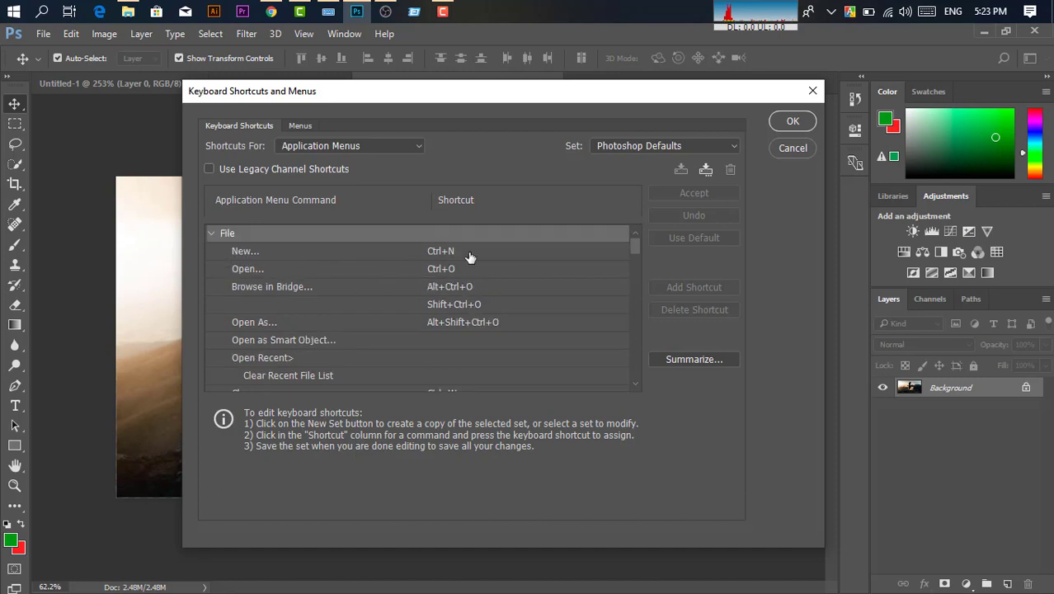
scroll(473, 301, "down", 1)
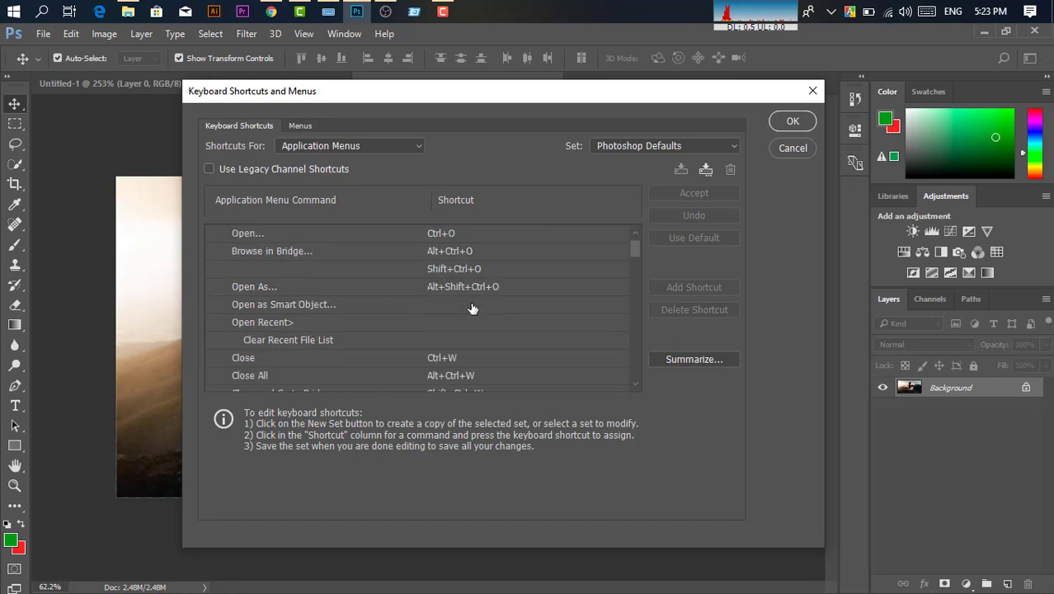
scroll(471, 310, "down", 2)
scroll(446, 316, "down", 1)
scroll(405, 317, "down", 1)
scroll(471, 314, "down", 1)
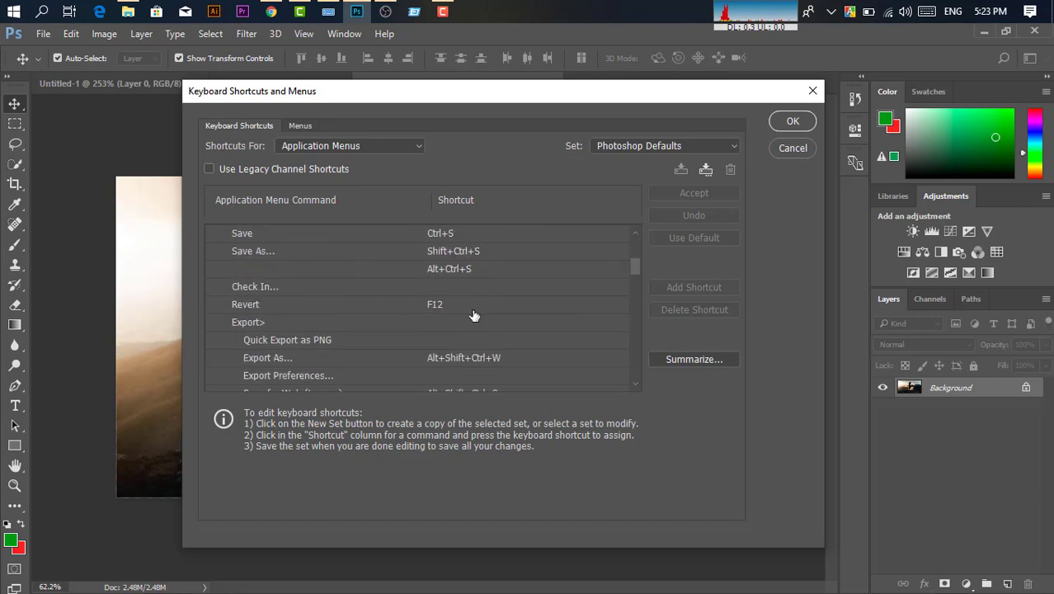
scroll(475, 313, "down", 3)
scroll(379, 302, "down", 2)
scroll(375, 300, "down", 1)
scroll(430, 290, "down", 1)
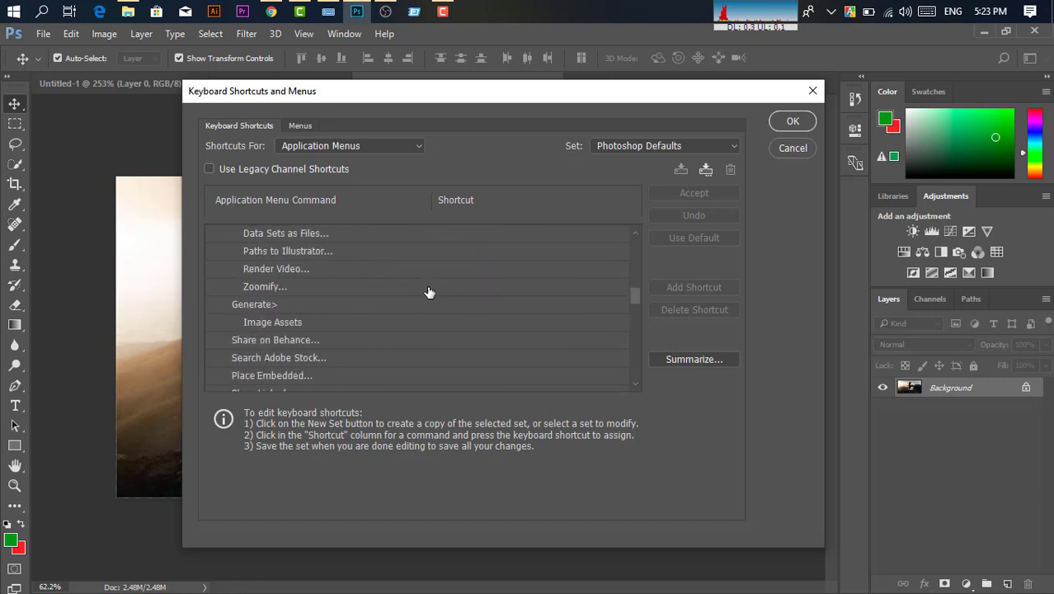
scroll(431, 290, "down", 2)
scroll(424, 294, "down", 3)
scroll(425, 295, "down", 2)
scroll(425, 295, "down", 2)
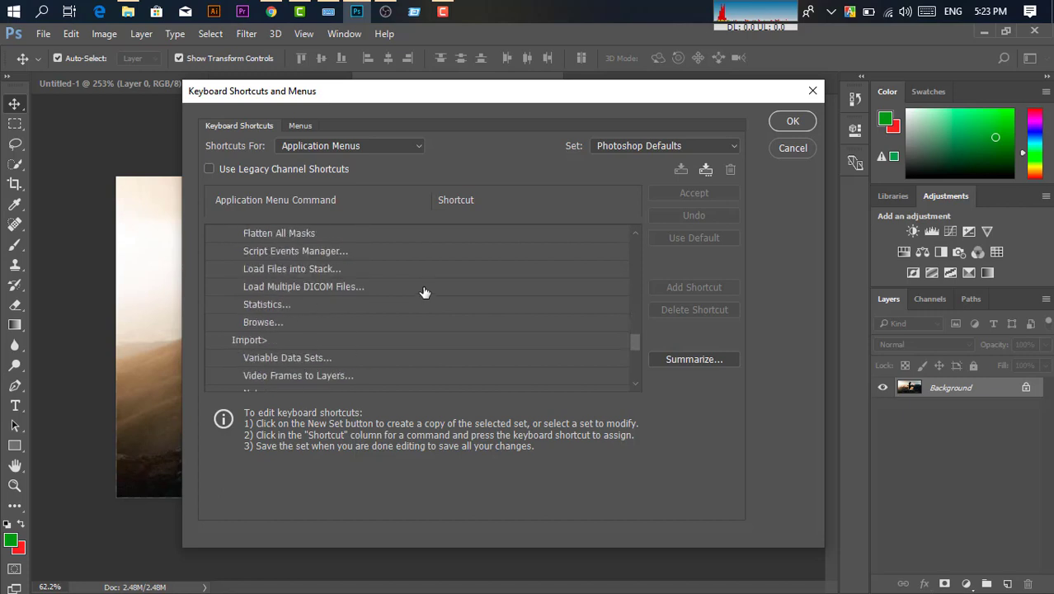
scroll(423, 293, "down", 4)
scroll(423, 292, "down", 2)
scroll(423, 292, "up", 1)
scroll(423, 292, "down", 1)
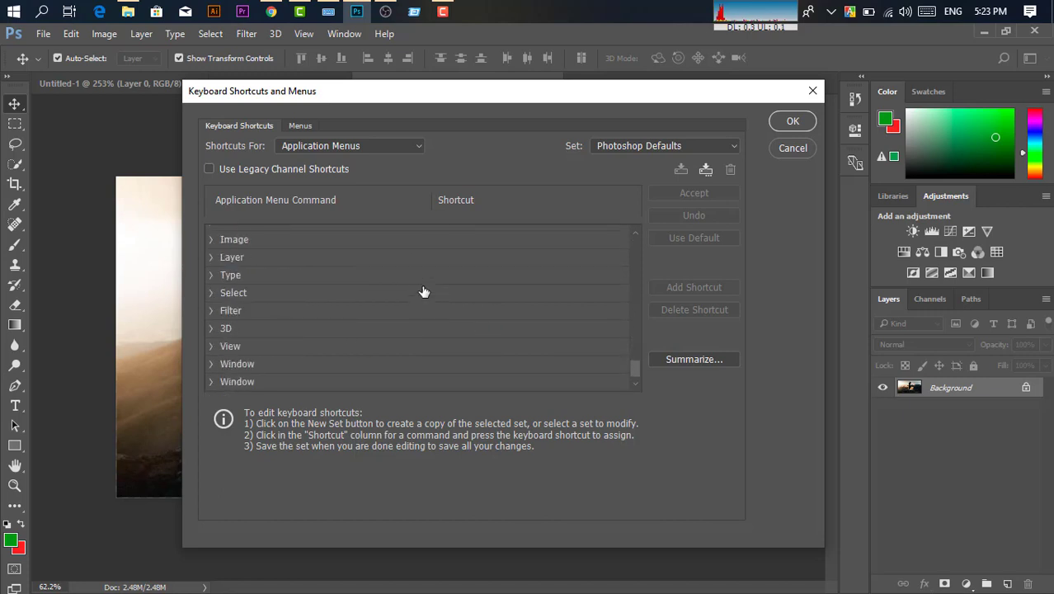
Expand the View group and scroll through its command shortcuts.
left_click(211, 350)
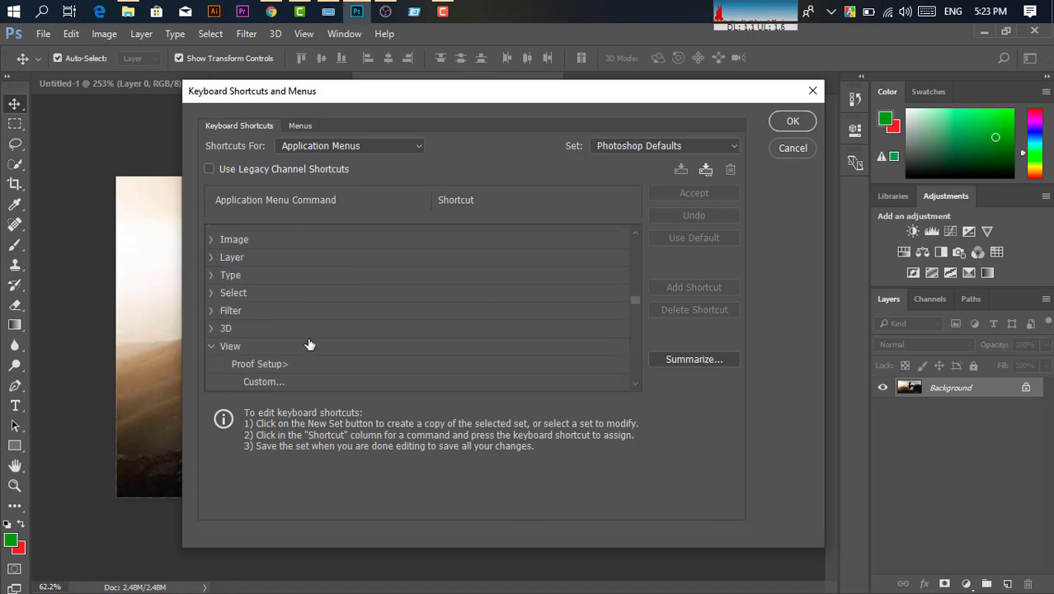
scroll(307, 347, "down", 2)
scroll(384, 329, "down", 2)
scroll(333, 326, "down", 2)
scroll(400, 307, "down", 1)
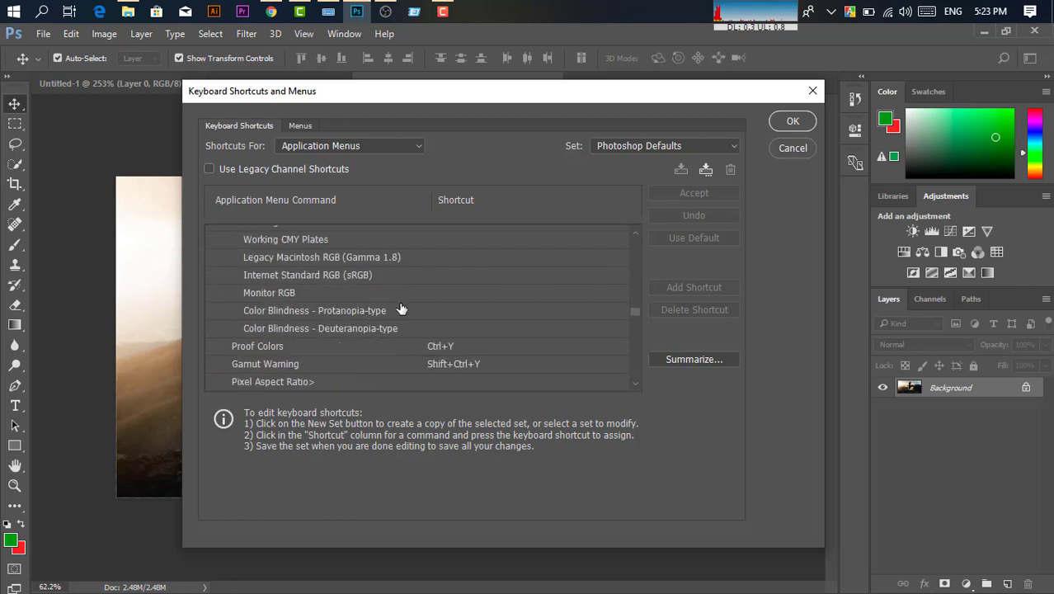
scroll(462, 310, "down", 1)
scroll(377, 294, "down", 1)
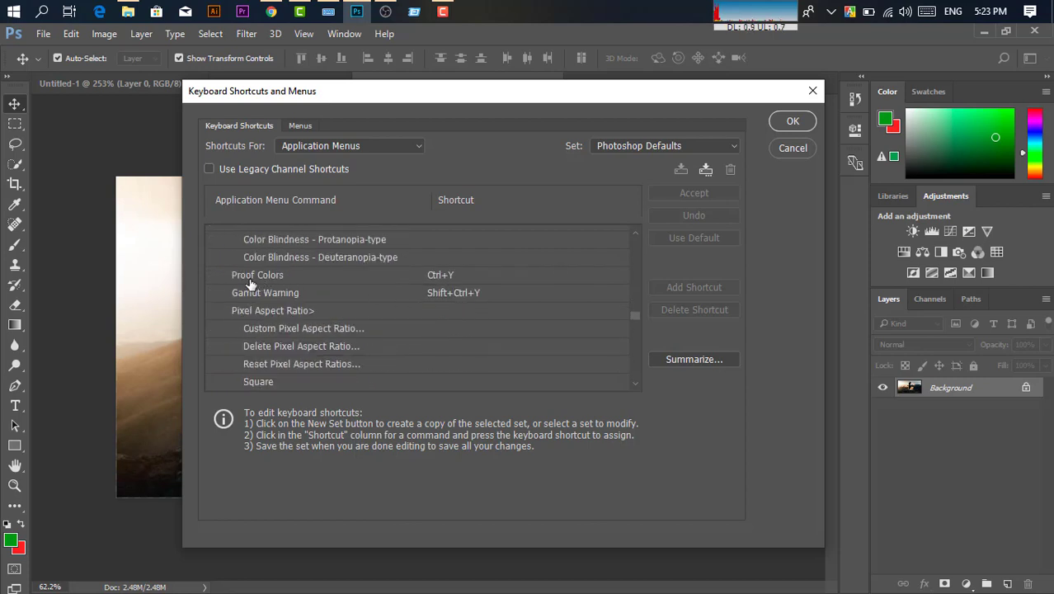
scroll(462, 301, "down", 1)
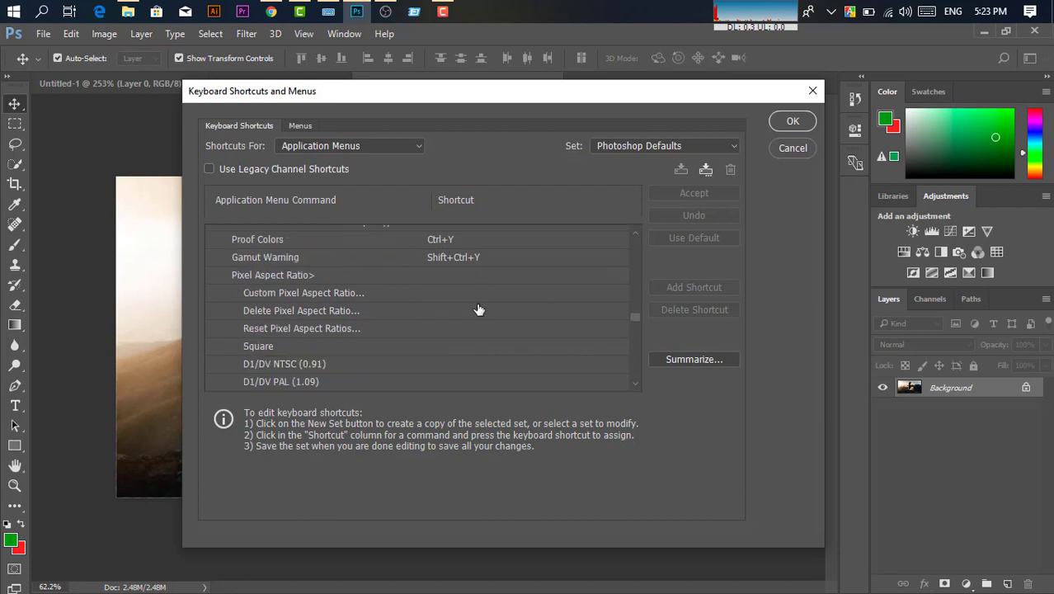
scroll(477, 306, "down", 1)
scroll(476, 306, "down", 1)
scroll(478, 309, "down", 2)
scroll(476, 309, "down", 3)
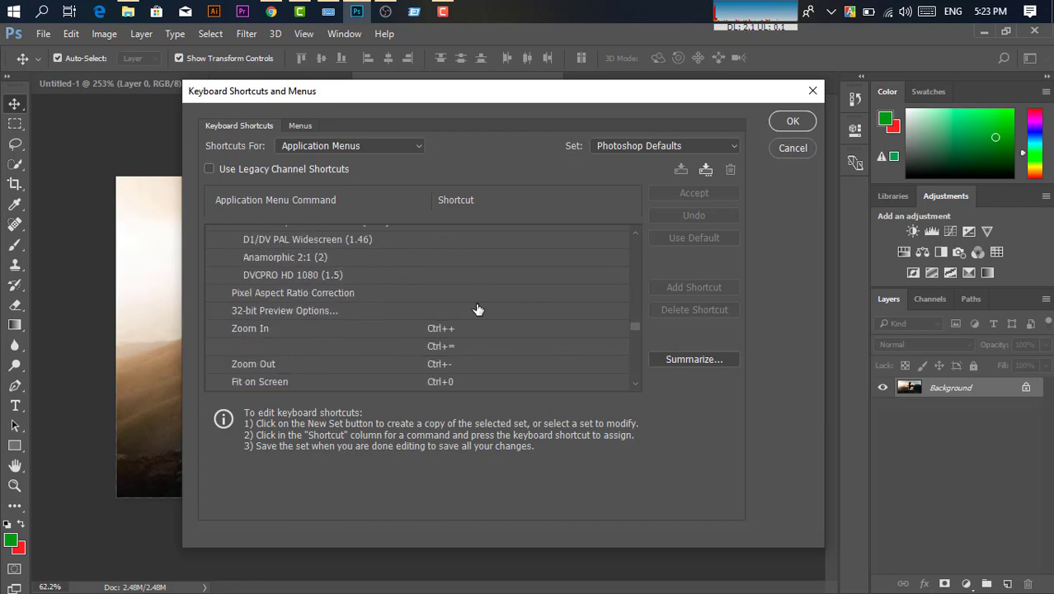
scroll(477, 308, "down", 2)
scroll(474, 307, "down", 1)
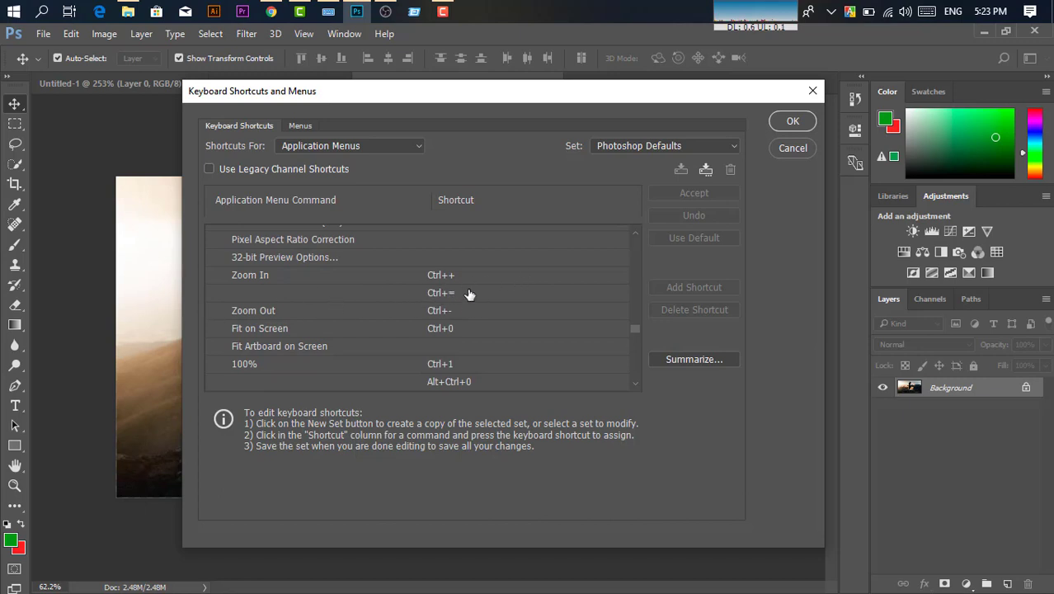
scroll(483, 326, "down", 1)
scroll(353, 304, "down", 1)
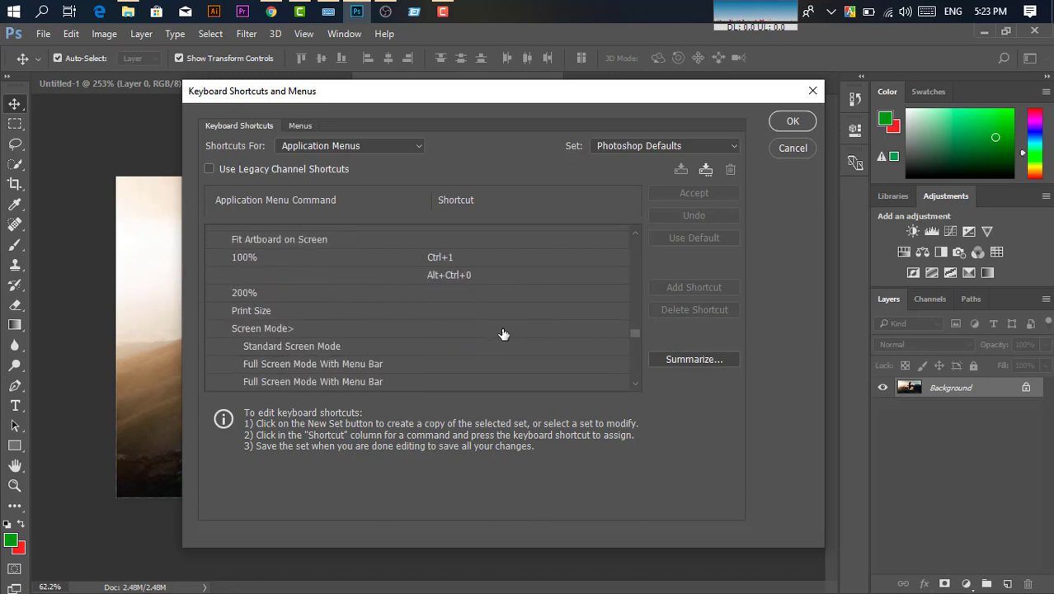
scroll(502, 335, "down", 2)
scroll(461, 328, "down", 3)
scroll(460, 328, "down", 3)
scroll(460, 327, "down", 3)
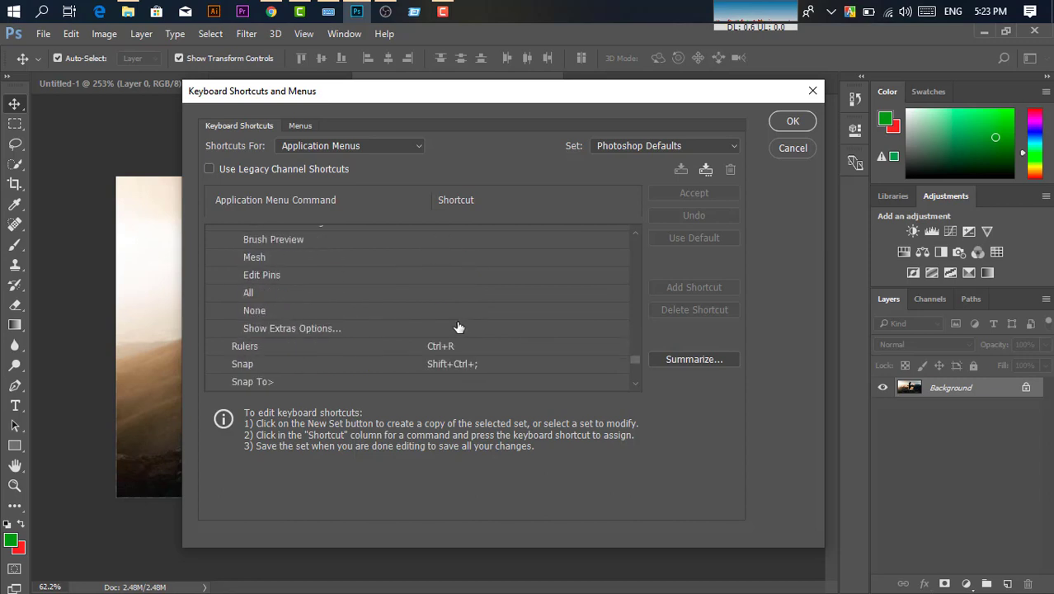
scroll(460, 328, "down", 3)
scroll(459, 325, "down", 3)
scroll(459, 325, "down", 1)
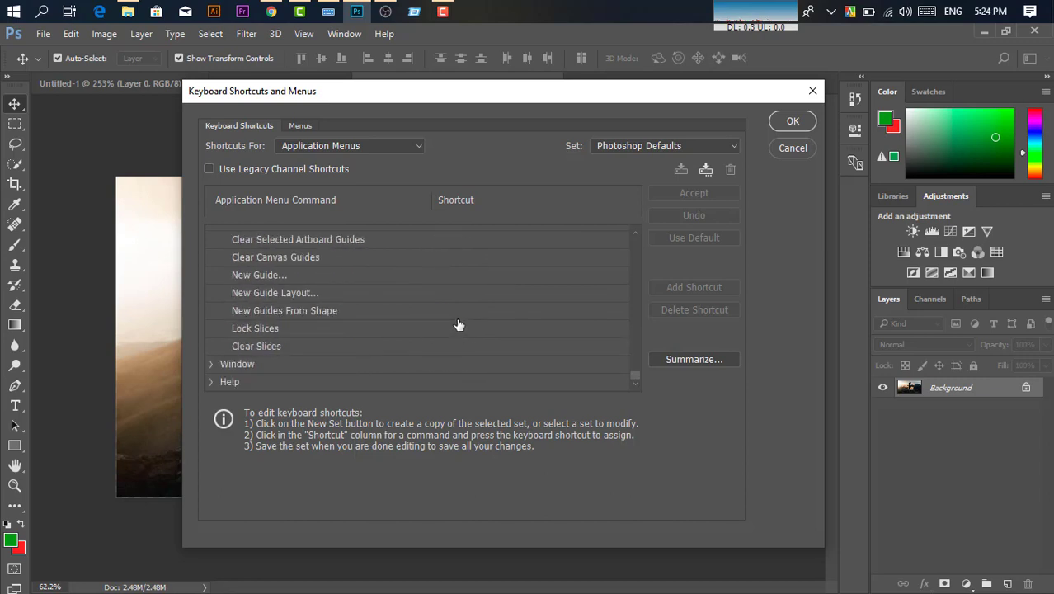
scroll(458, 325, "up", 3)
scroll(459, 325, "up", 2)
scroll(458, 324, "up", 1)
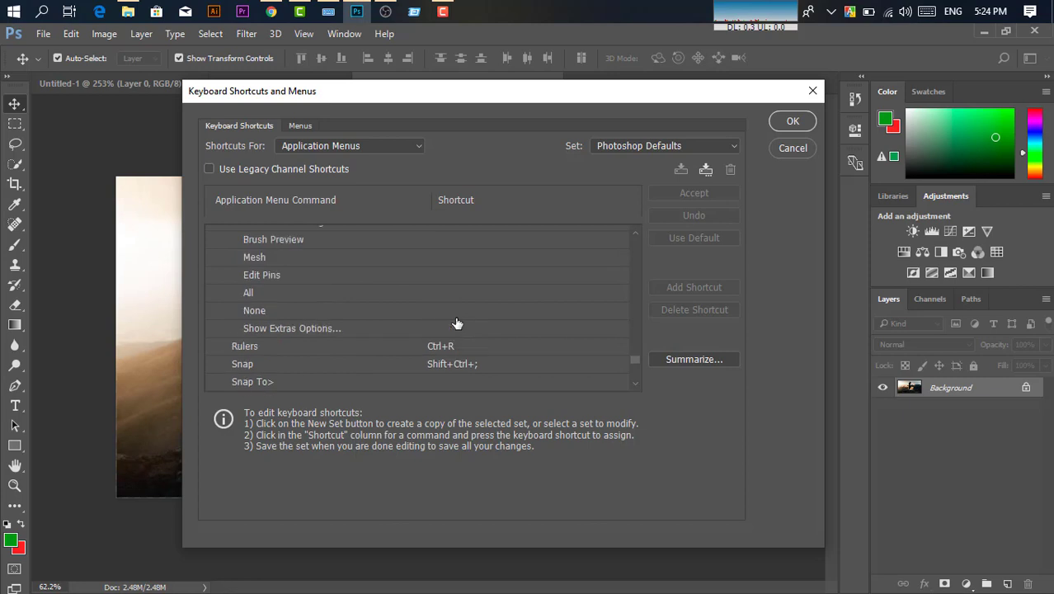
scroll(458, 323, "up", 1)
scroll(457, 324, "up", 1)
scroll(458, 323, "up", 2)
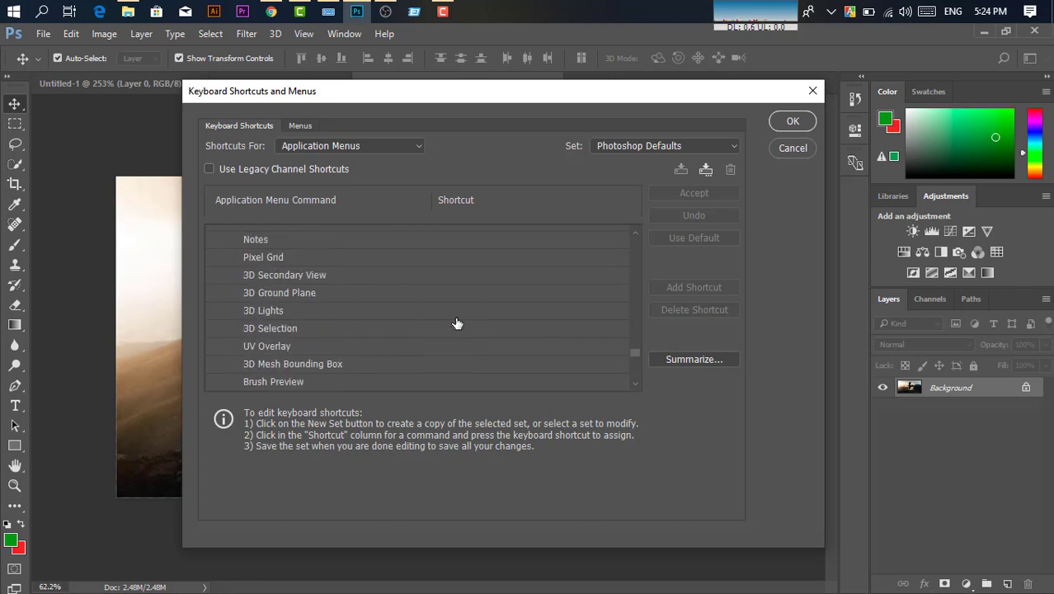
scroll(457, 323, "up", 3)
scroll(456, 321, "up", 1)
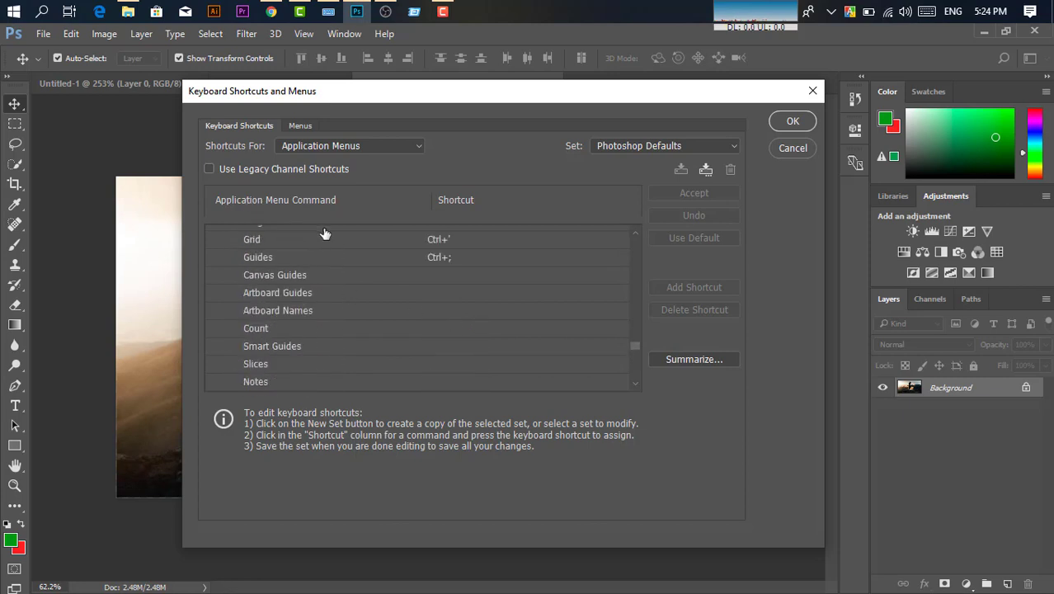
scroll(489, 278, "up", 1)
scroll(624, 337, "up", 1)
mouse_move(635, 346)
left_mouse_down()
mouse_move(641, 241)
mouse_move(582, 245)
left_mouse_up()
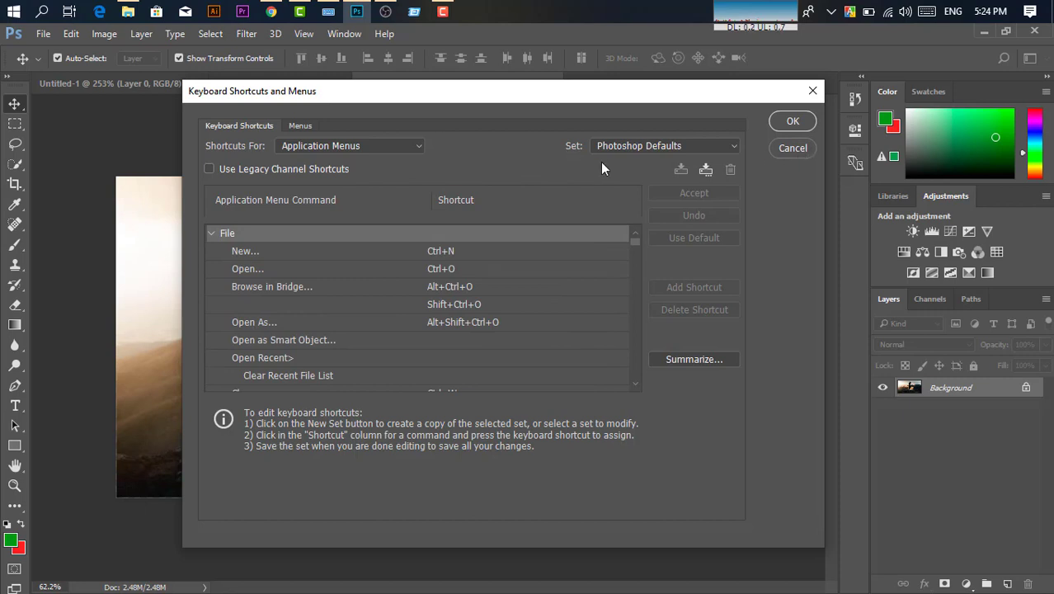
Close the Keyboard Shortcuts dialog and view the Move tool flyout without switching tools.
left_click(793, 148)
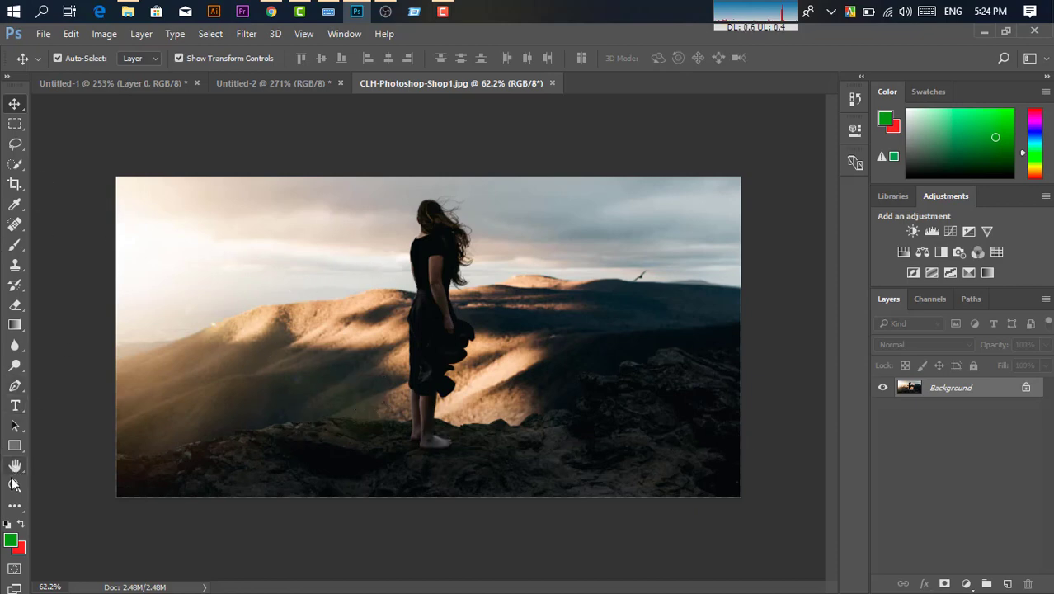
right_click(13, 107)
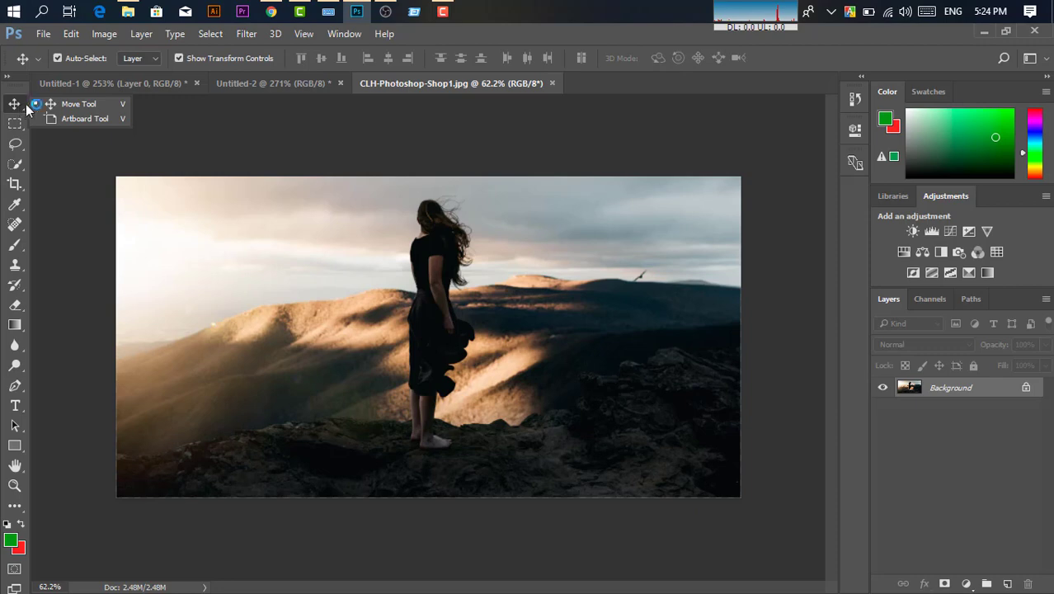
left_click(87, 124)
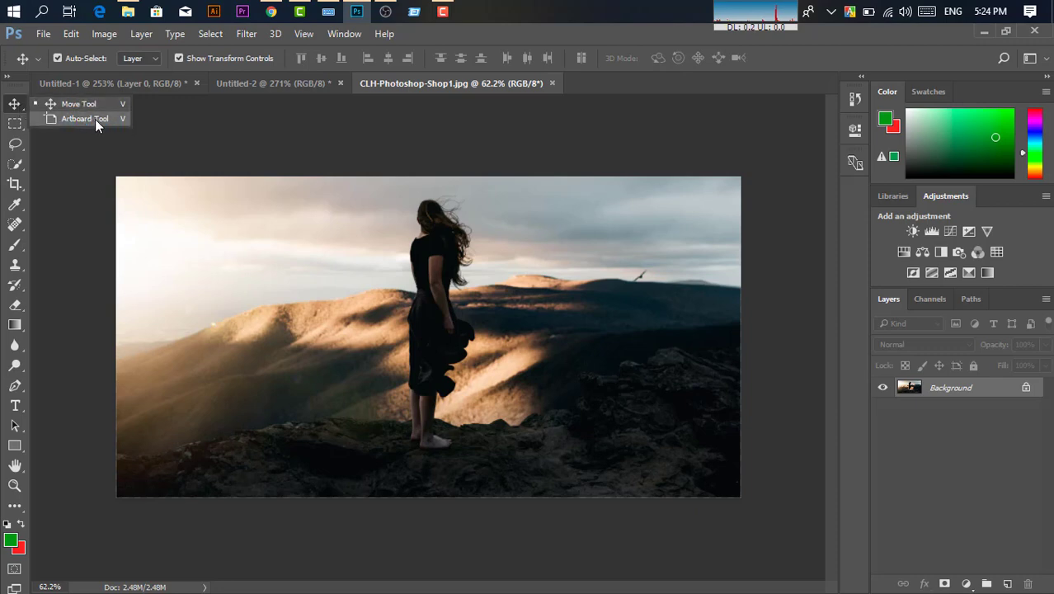
left_click(83, 104)
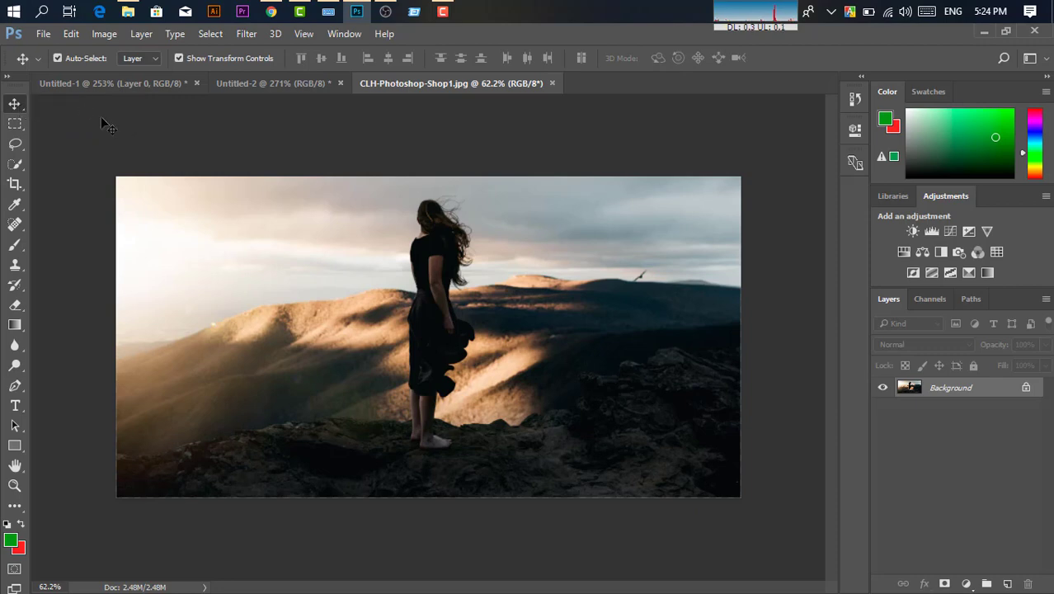
In Untitled-2, move the dark red rectangle slightly right and the red rectangle down-right.
left_click(297, 83)
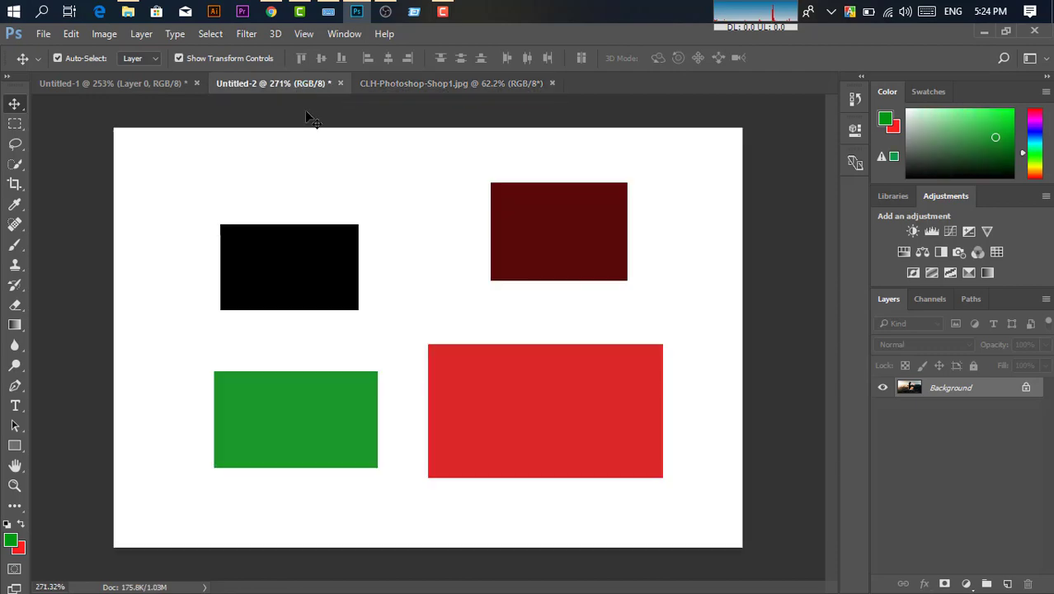
left_click_drag(606, 229, 629, 230)
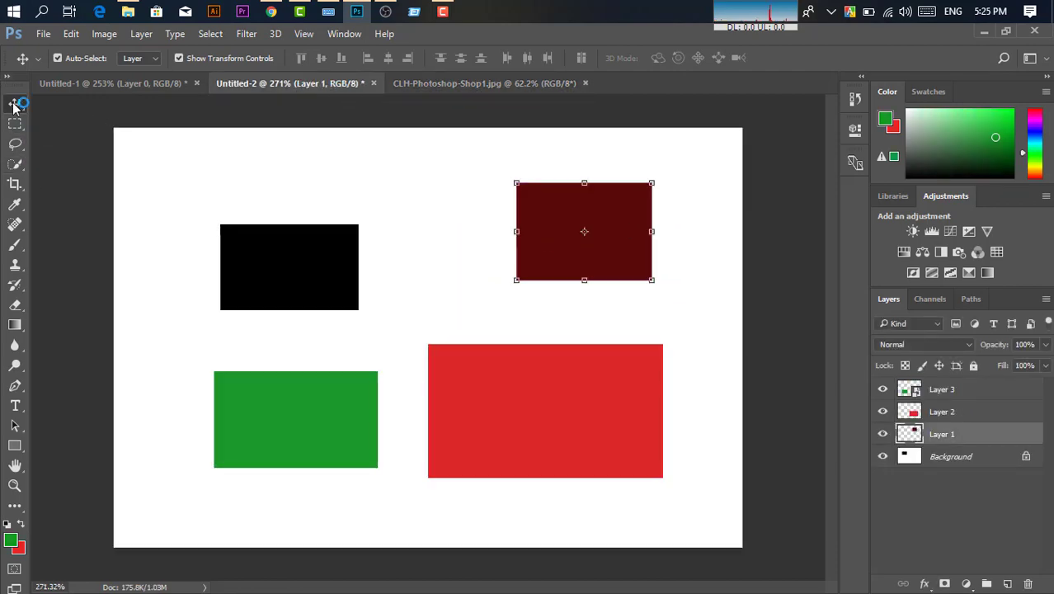
left_click(708, 169)
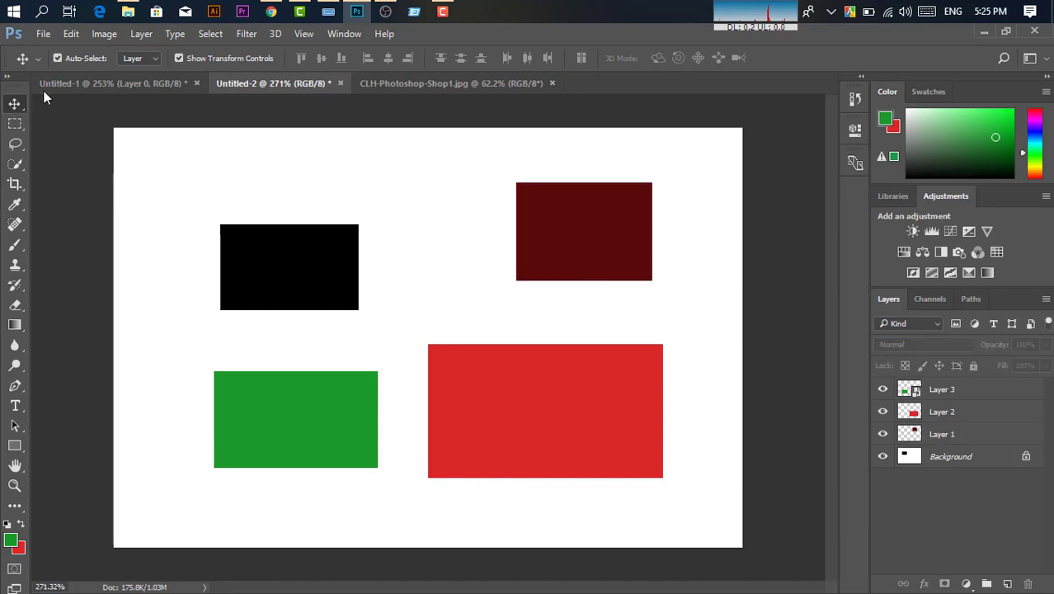
left_click_drag(529, 404, 558, 445)
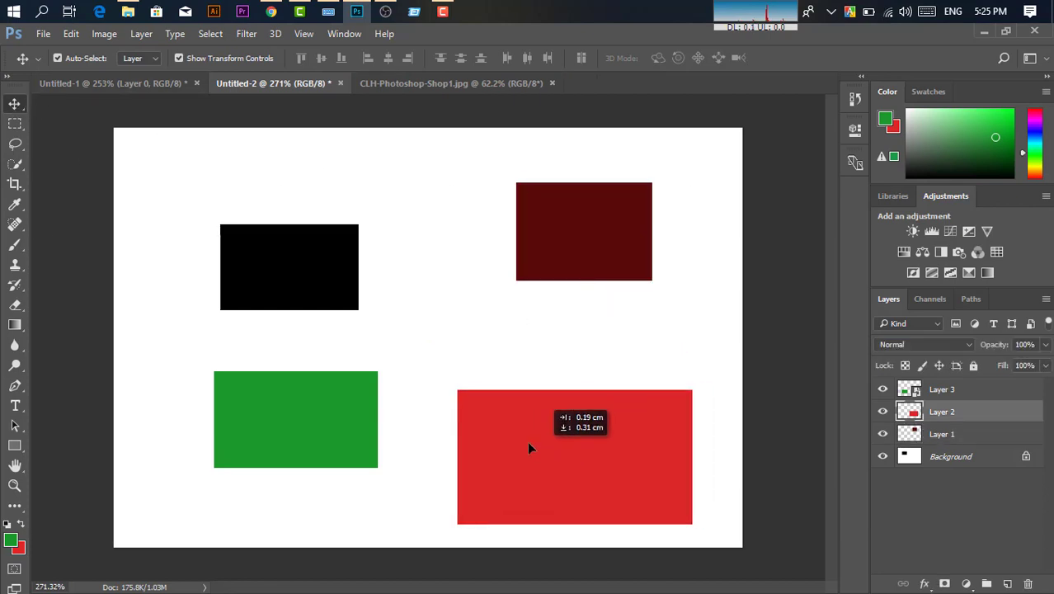
mouse_move(553, 279)
left_mouse_down()
mouse_move(536, 279)
mouse_move(631, 254)
left_mouse_up()
Shift the dark red rectangle further right, then switch to the blank Untitled-1 document.
left_click(452, 223)
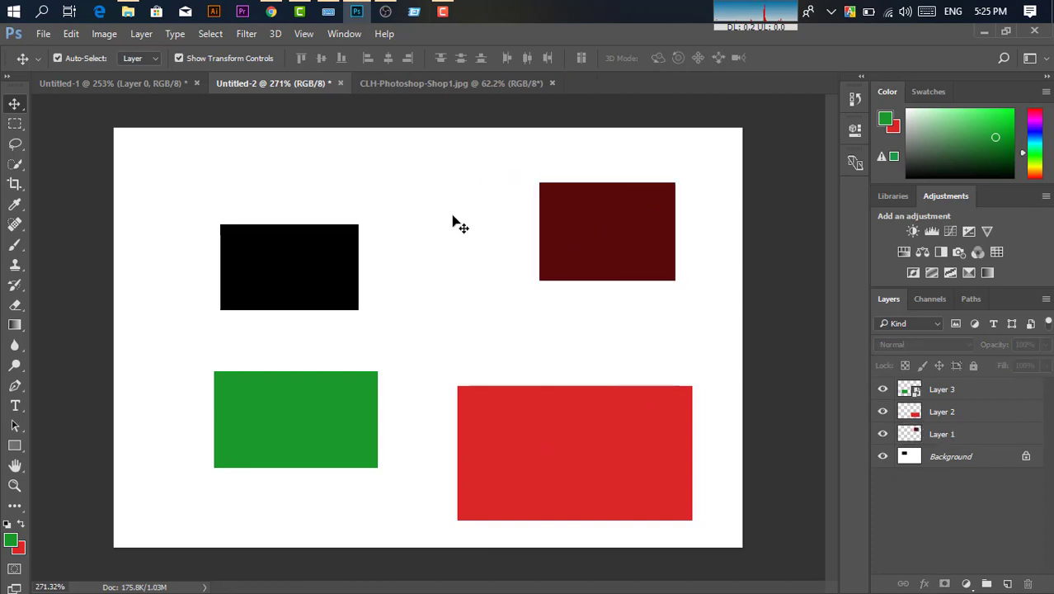
right_click(15, 106)
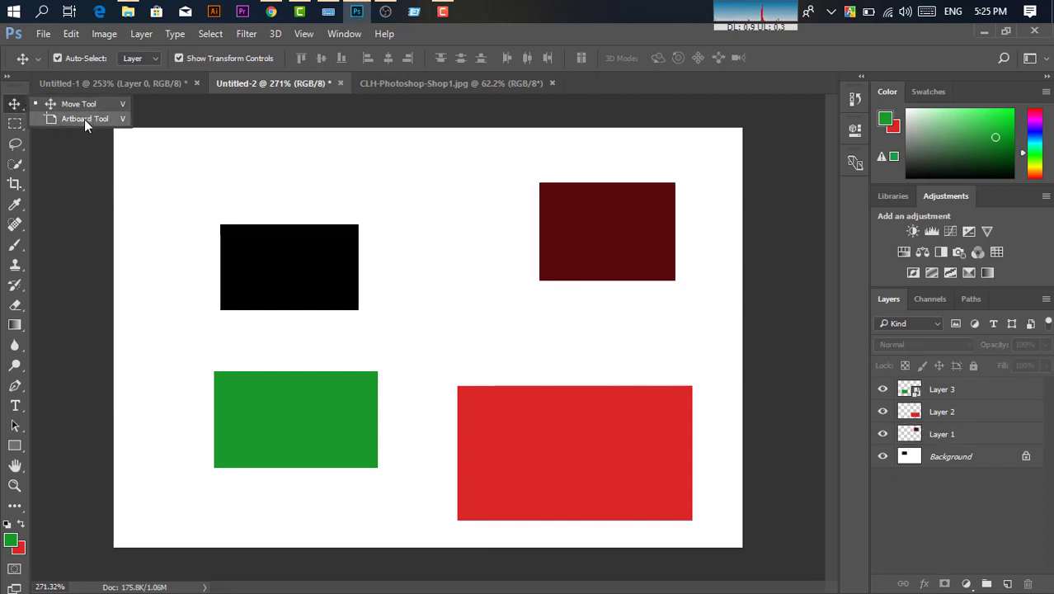
left_click(161, 84)
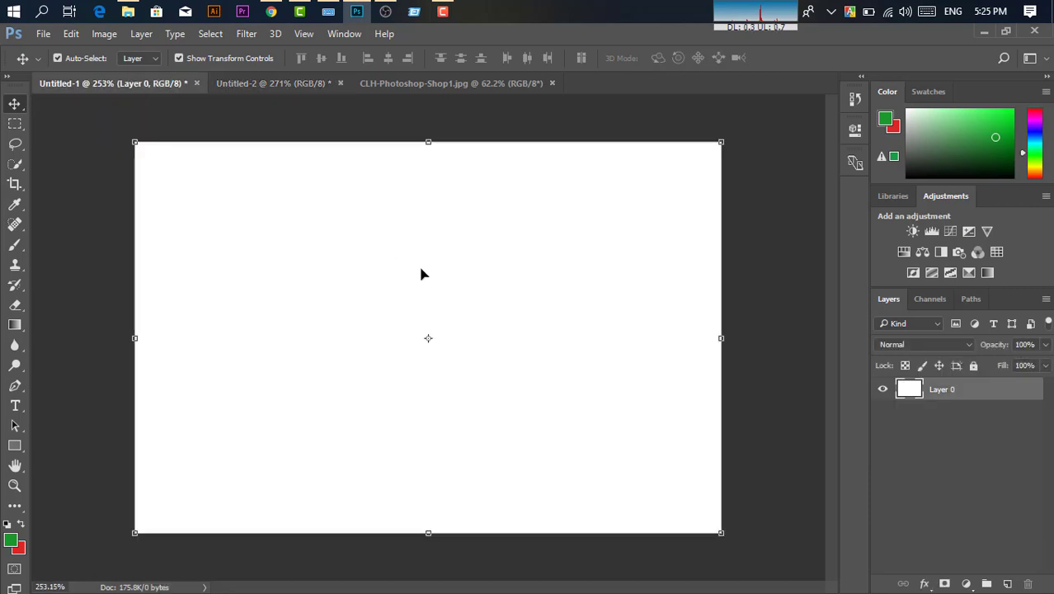
Zoom out on the blank canvas and draw Artboard 1, about 247 × 212 px.
left_click(14, 485)
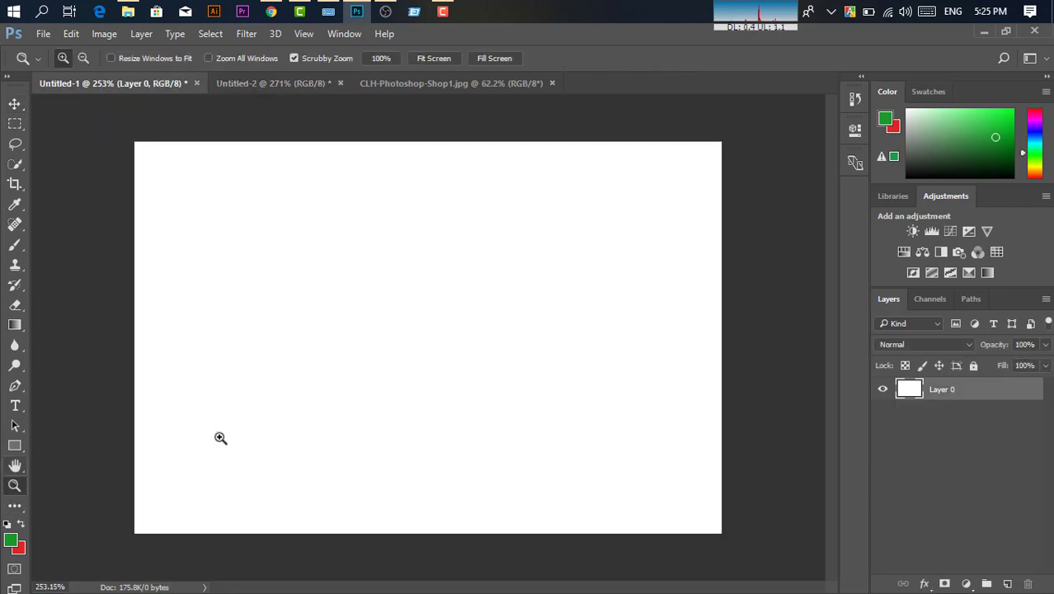
left_click(434, 338, "alt")
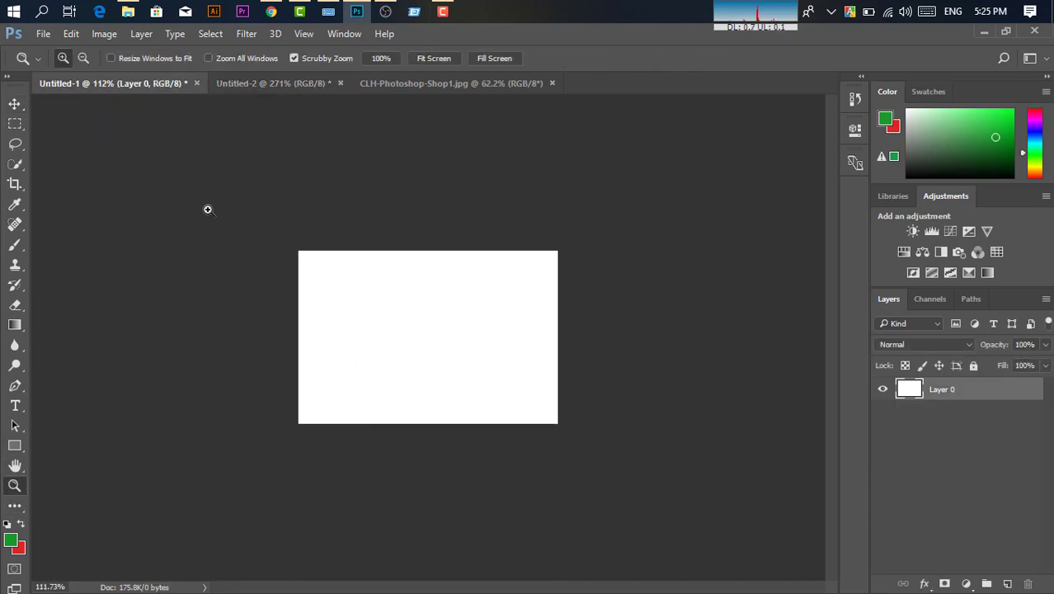
left_click(14, 103)
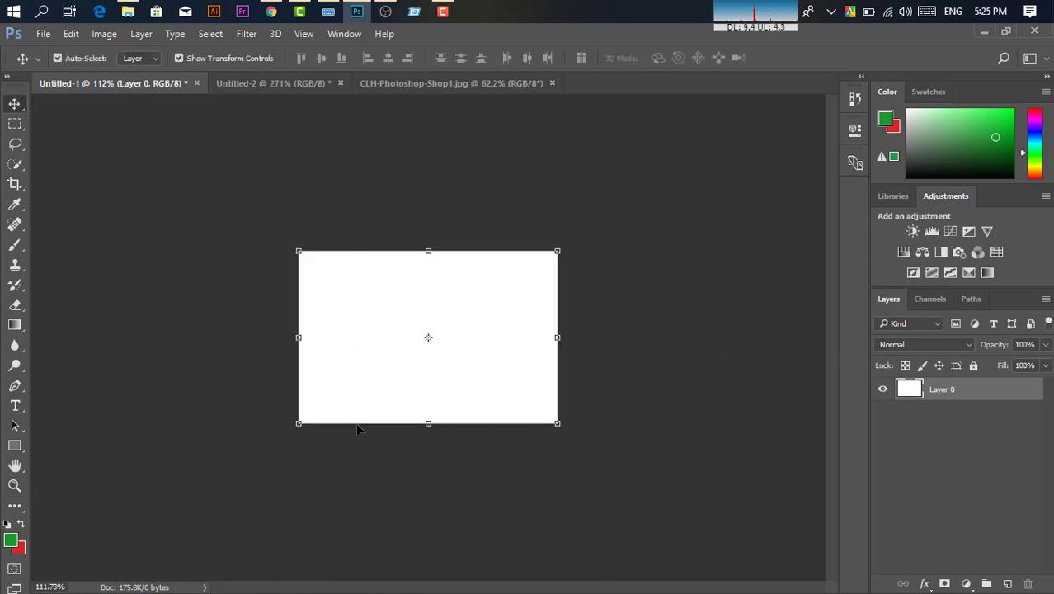
left_click(503, 311)
right_click(15, 105)
left_click(96, 123)
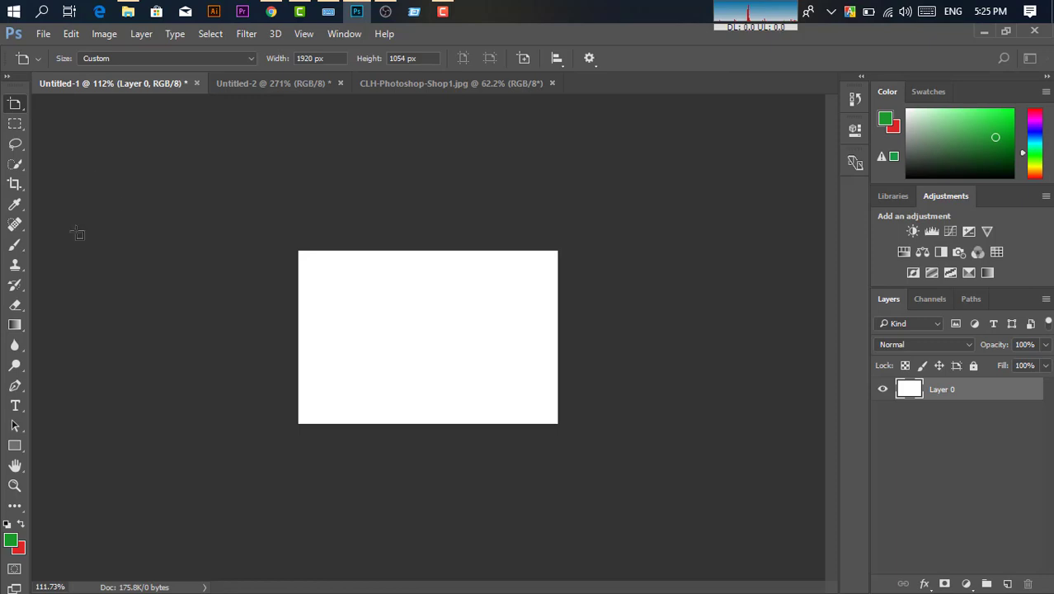
left_click_drag(70, 240, 282, 423)
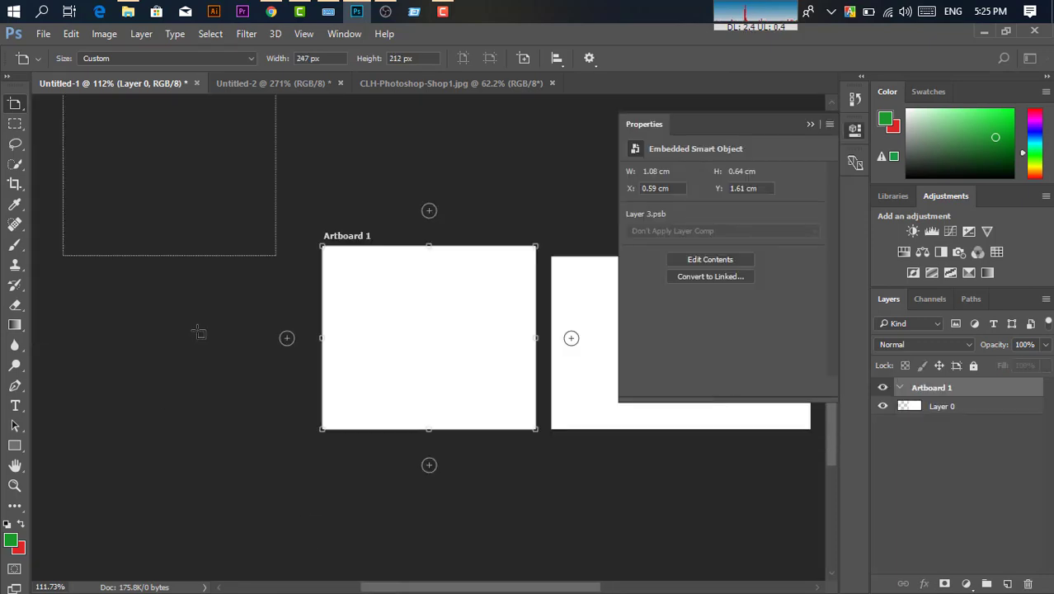
left_click(811, 124)
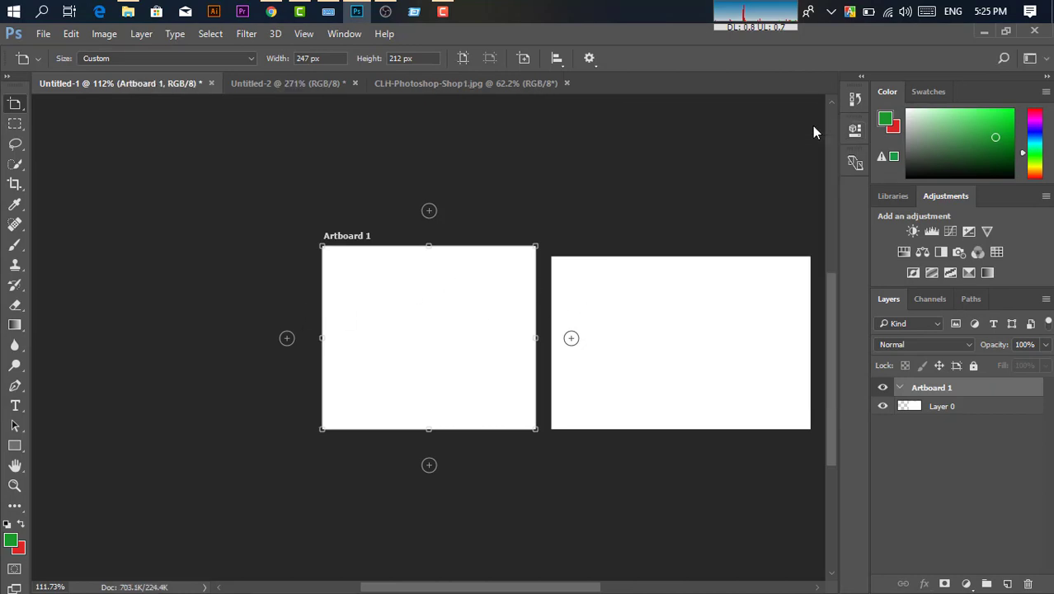
With the Move tool, alternate selecting Layer 0 and Artboard 1 on the canvas.
right_click(24, 107)
left_click(56, 105)
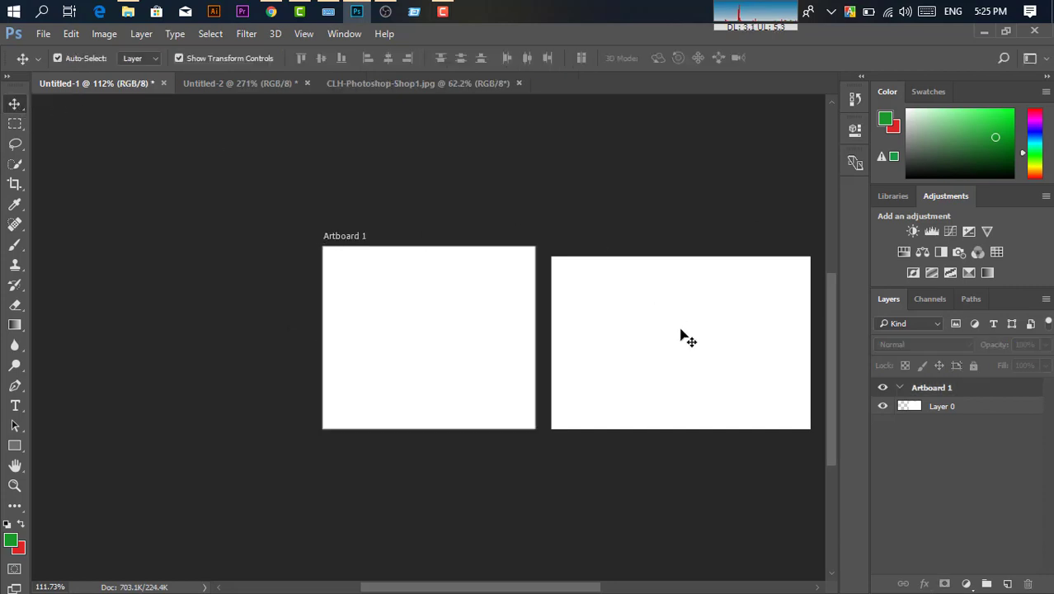
left_click(702, 362)
left_click(448, 319)
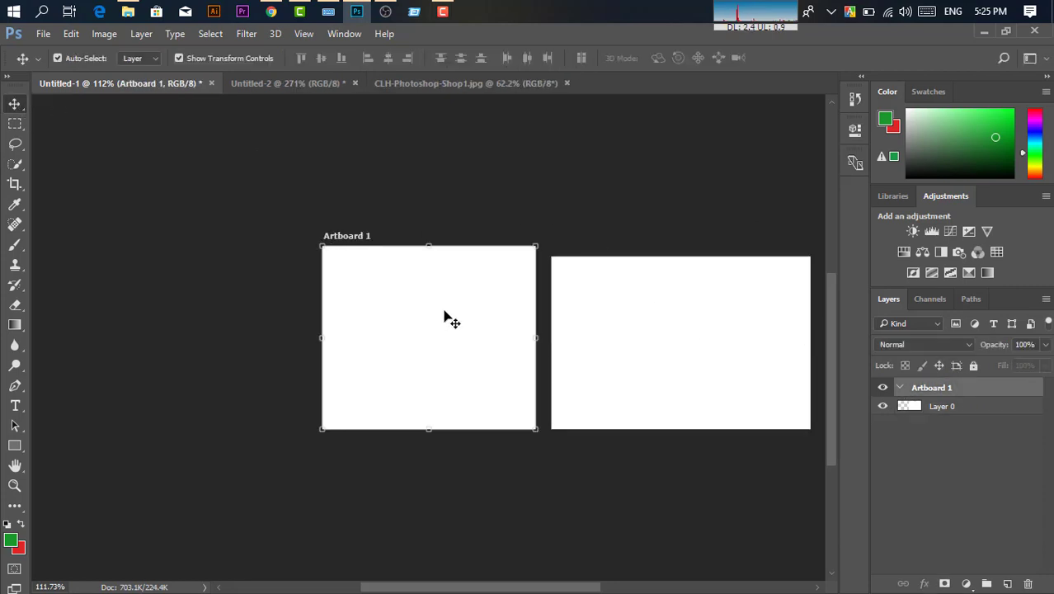
left_click_drag(475, 314, 444, 350)
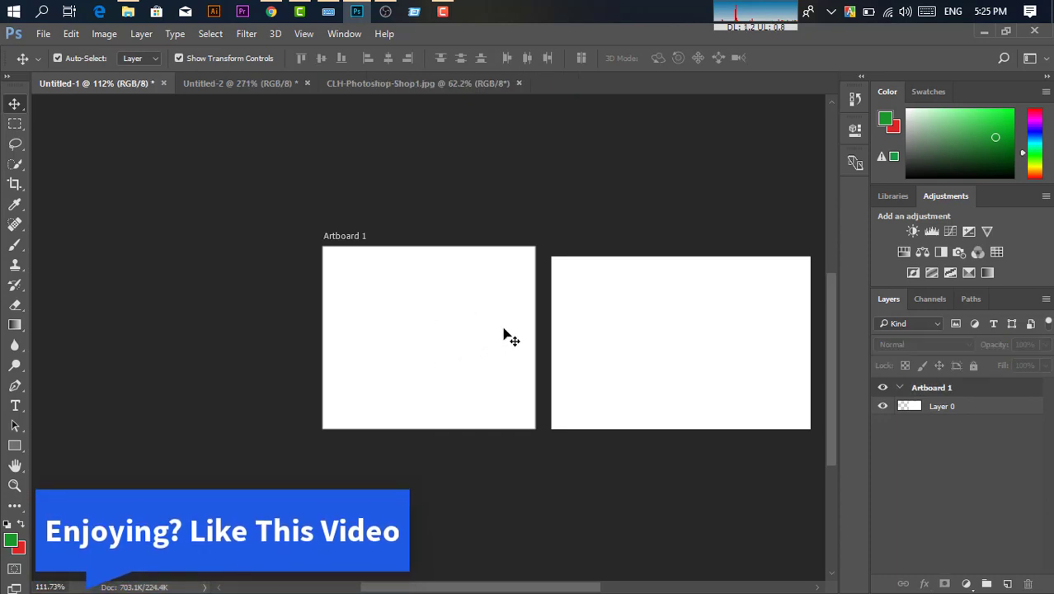
left_click(984, 405)
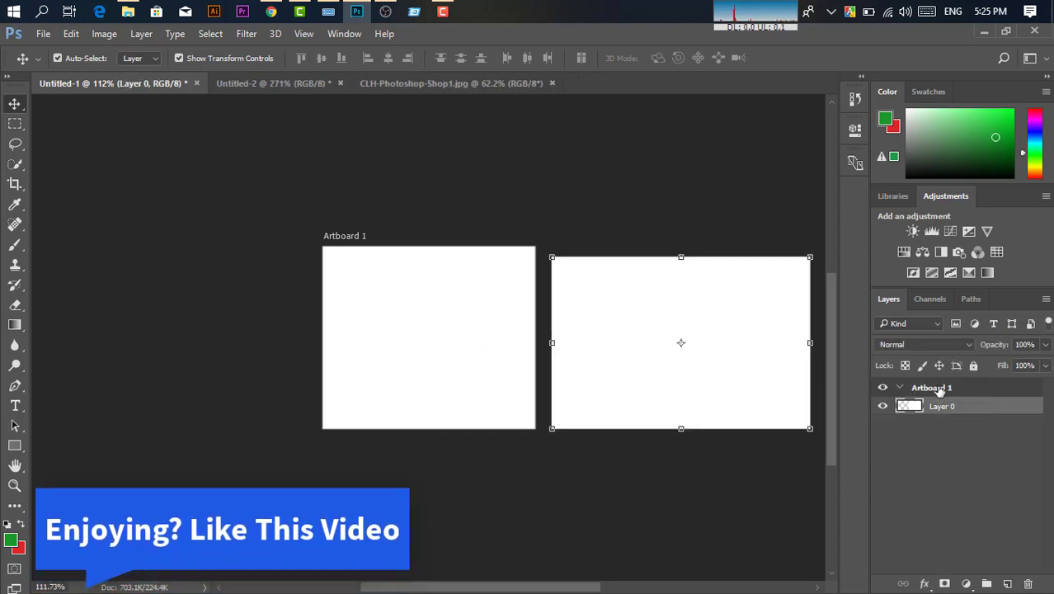
left_click(939, 391)
left_click(592, 318)
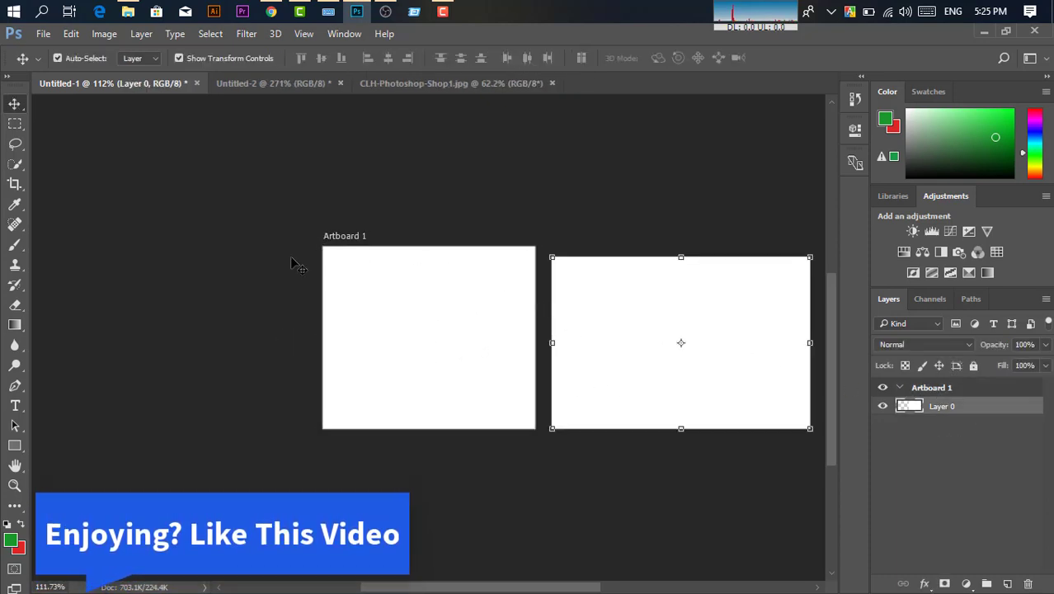
left_click(433, 303)
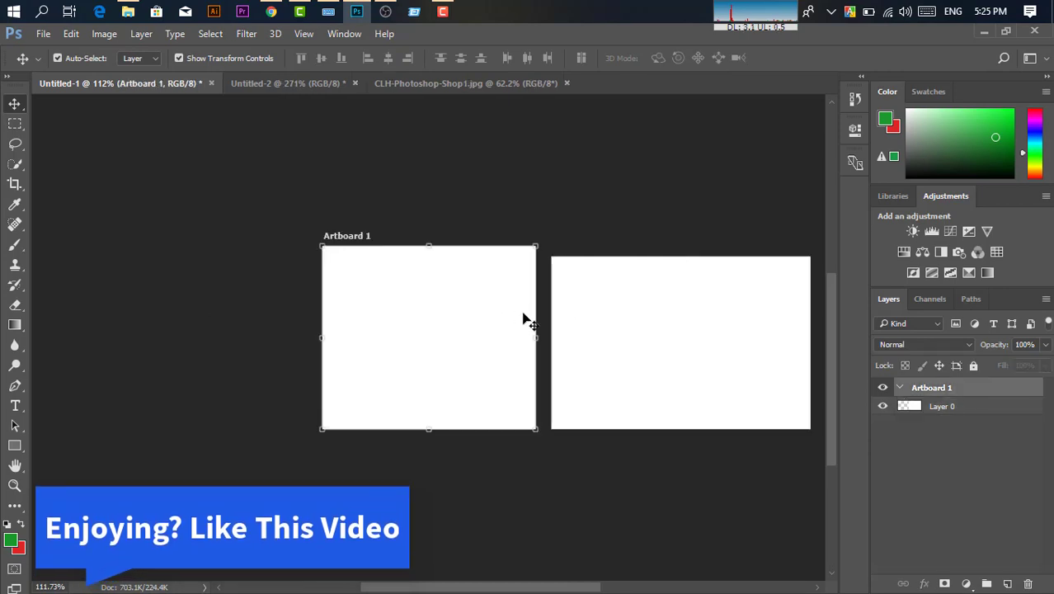
right_click(14, 104)
left_click(78, 119)
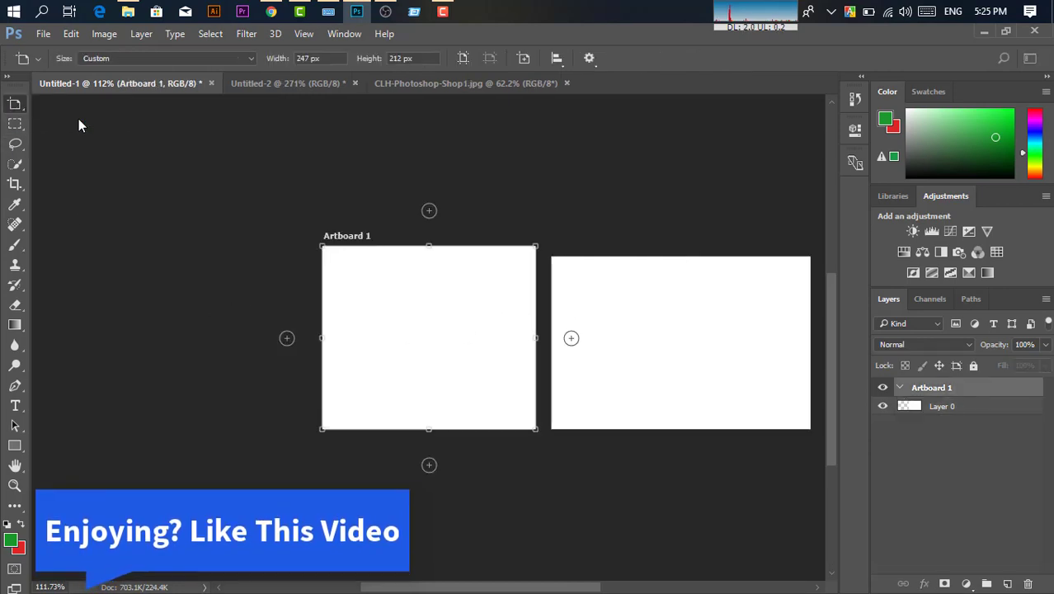
Add Artboard 2 below Artboard 1, then select each artboard with the Move tool.
left_click(429, 464)
scroll(471, 371, "up", 1)
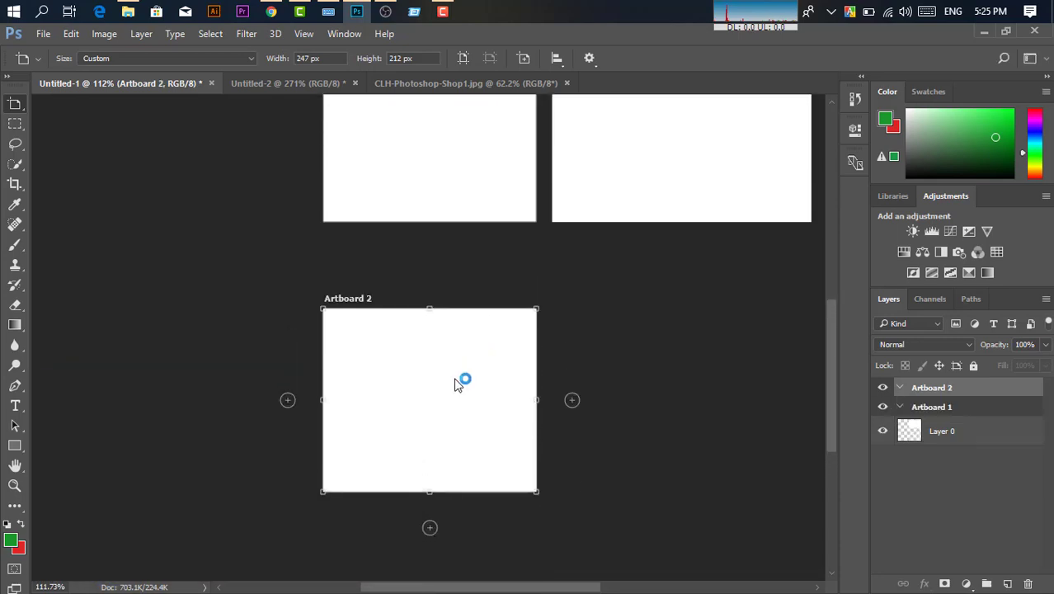
scroll(457, 371, "up", 3)
scroll(413, 346, "up", 2)
scroll(392, 330, "up", 1)
left_click(393, 328)
key("v")
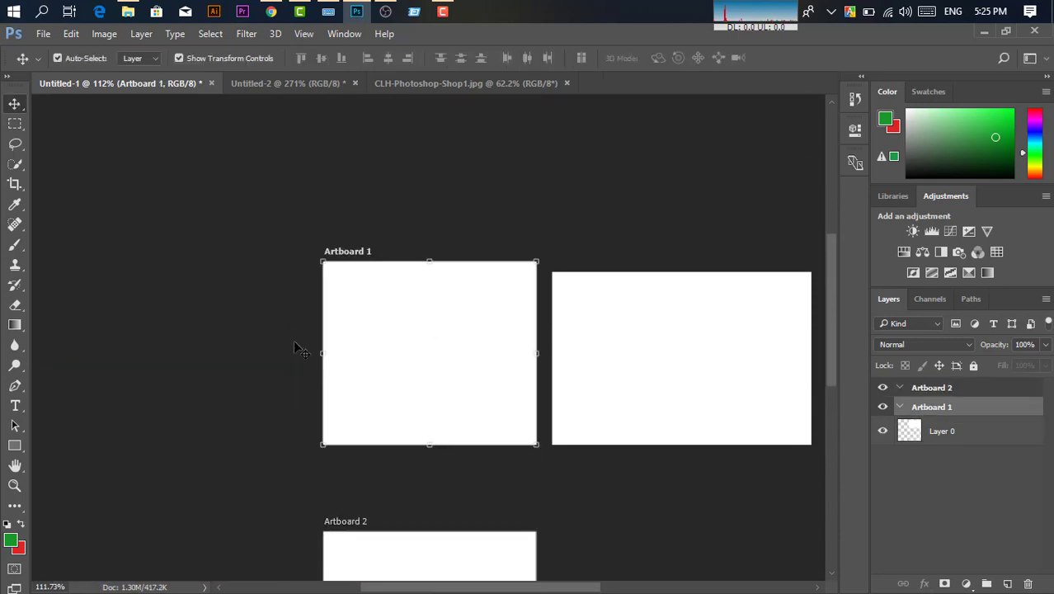
scroll(412, 392, "down", 1)
scroll(417, 396, "down", 4)
left_click(417, 396)
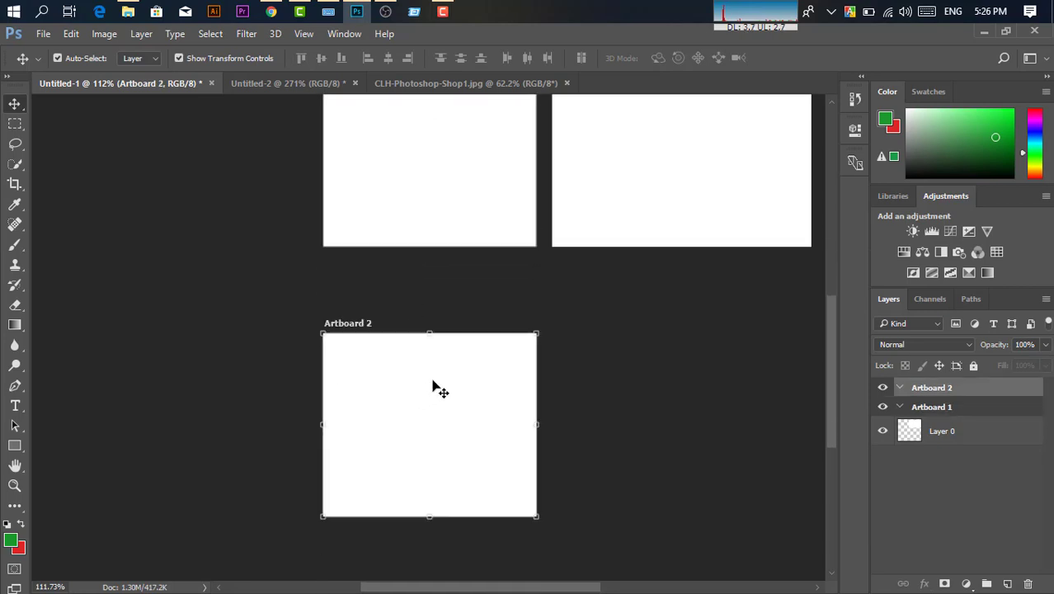
scroll(400, 423, "down", 1)
Add Artboard 3 to the right of Artboard 2, then zoom in on Artboard 2.
right_click(16, 104)
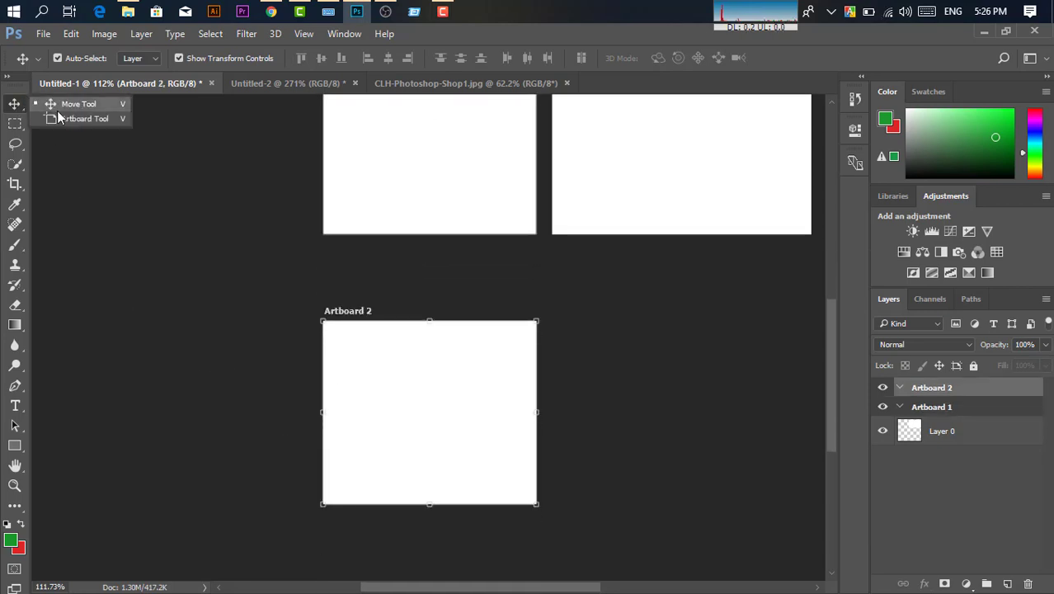
left_click(66, 118)
left_click(573, 412)
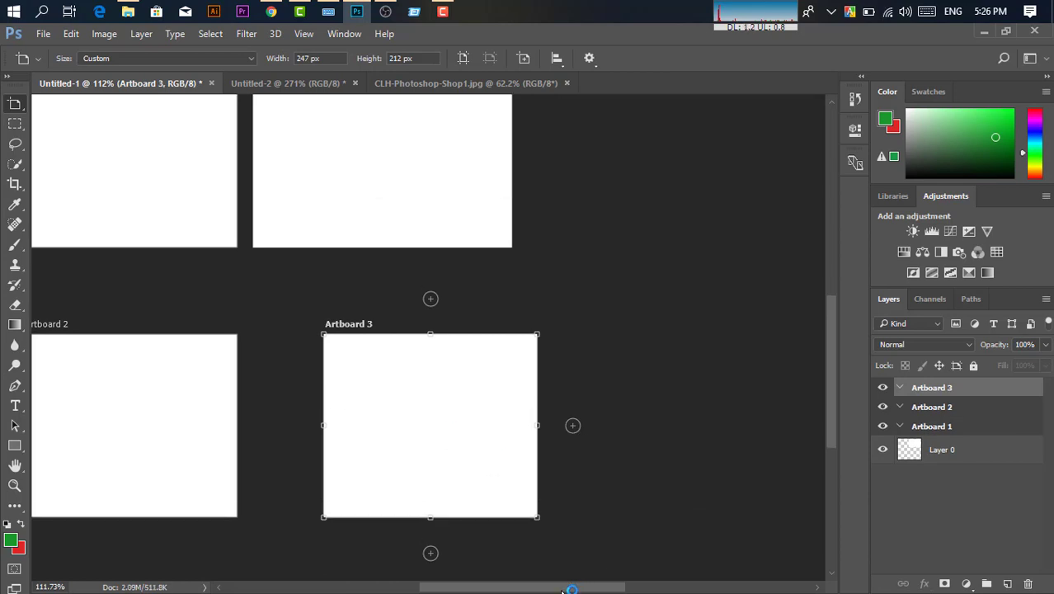
right_click(15, 103)
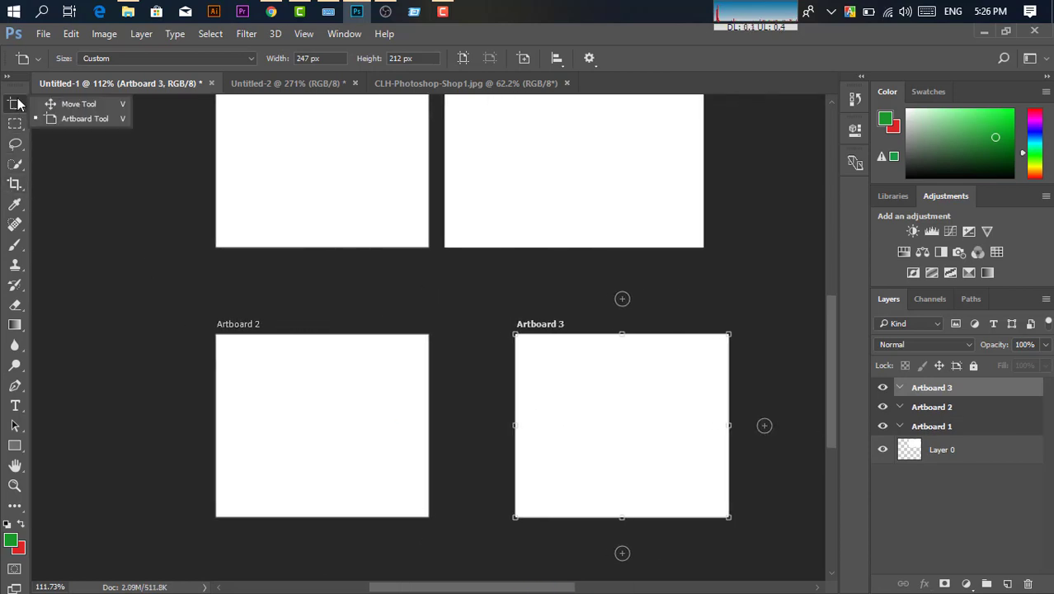
left_click(49, 104)
left_click(366, 394)
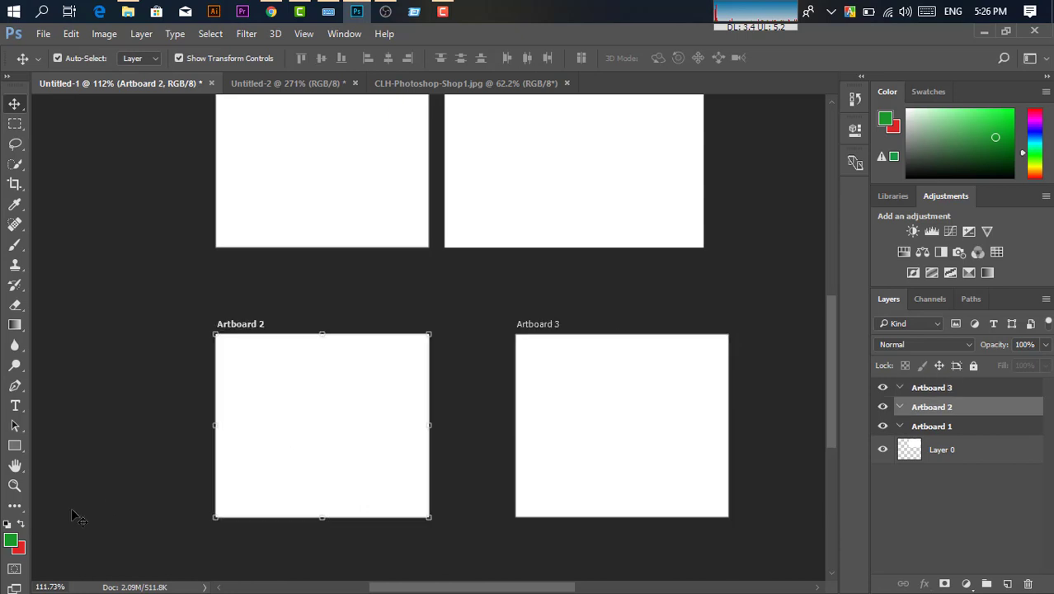
left_click(14, 486)
mouse_move(344, 434)
left_mouse_down()
mouse_move(436, 424)
mouse_move(410, 417)
left_mouse_up()
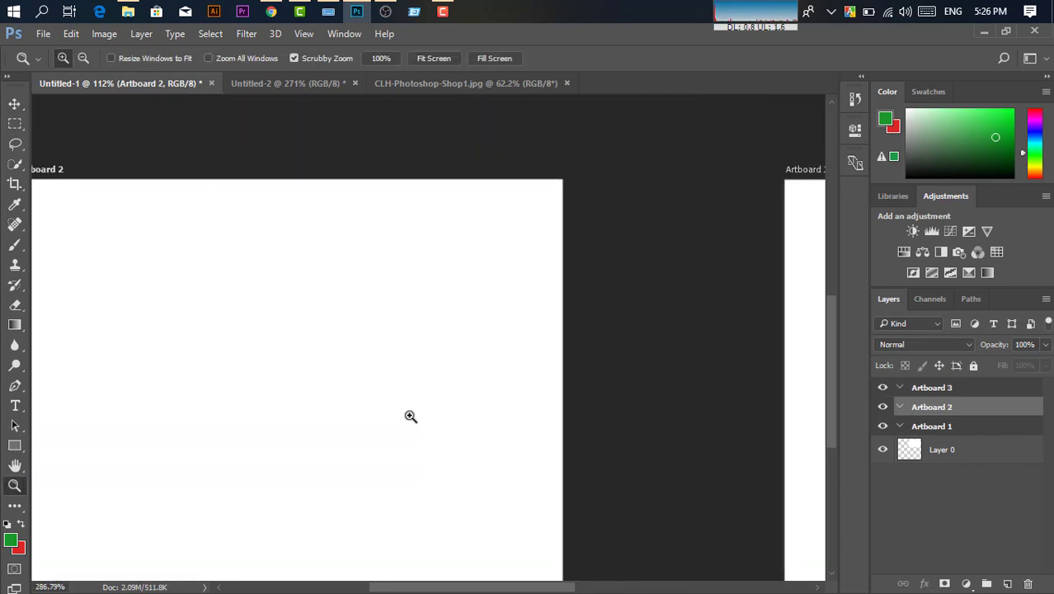
Draw a green 118 × 69 px rectangle on Artboard 2 and move it toward the centre.
left_click_drag(472, 588, 436, 587)
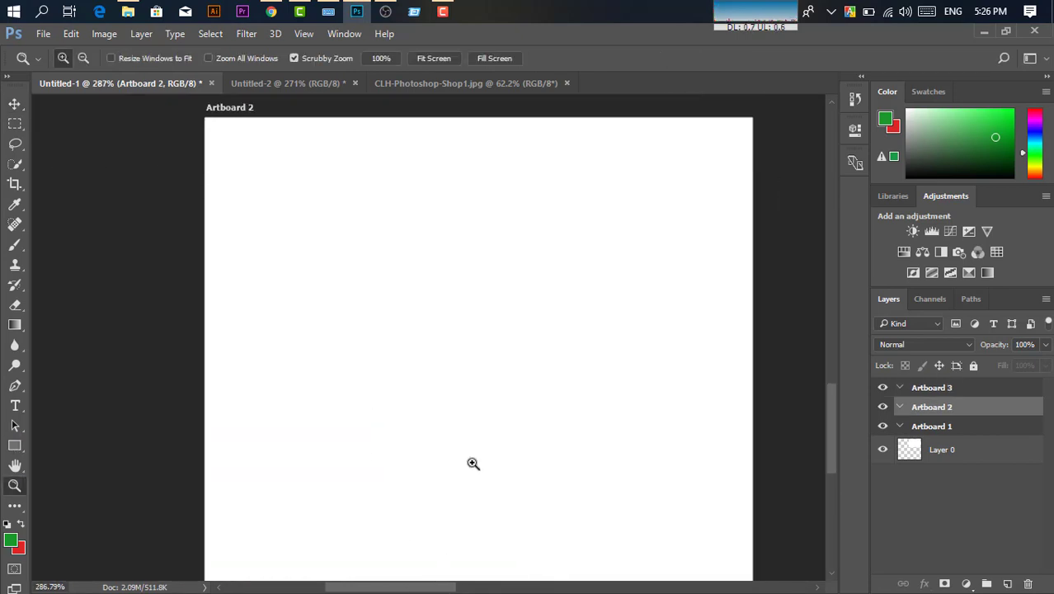
left_click(14, 102)
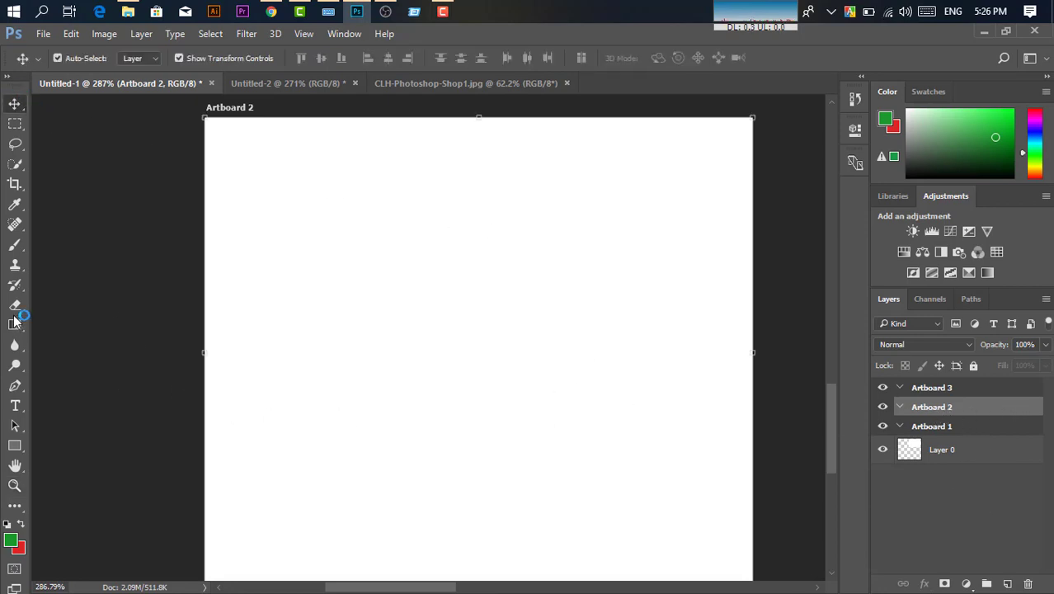
left_click(14, 445)
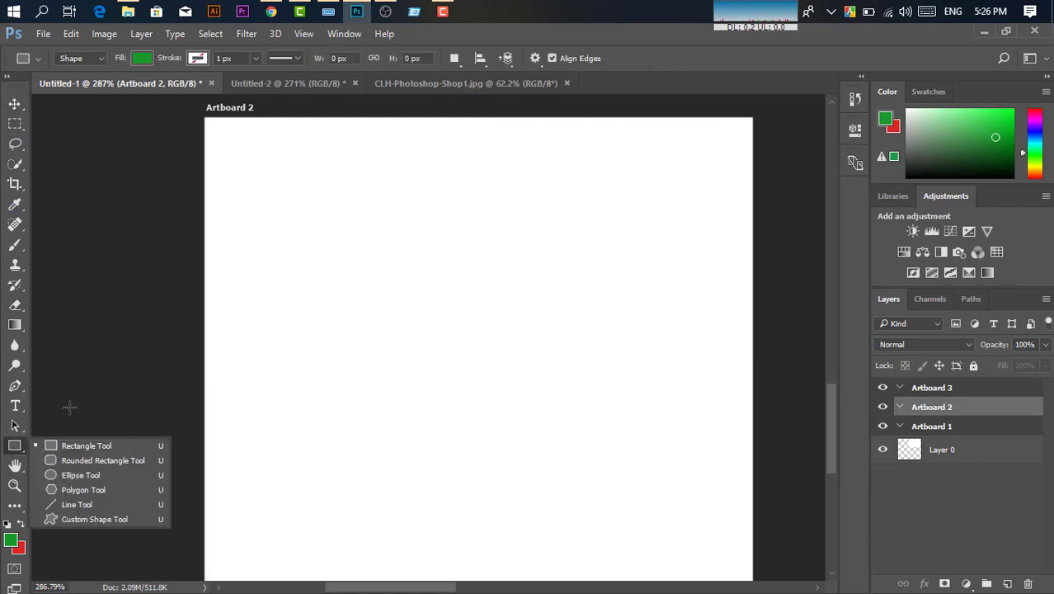
left_click(96, 449)
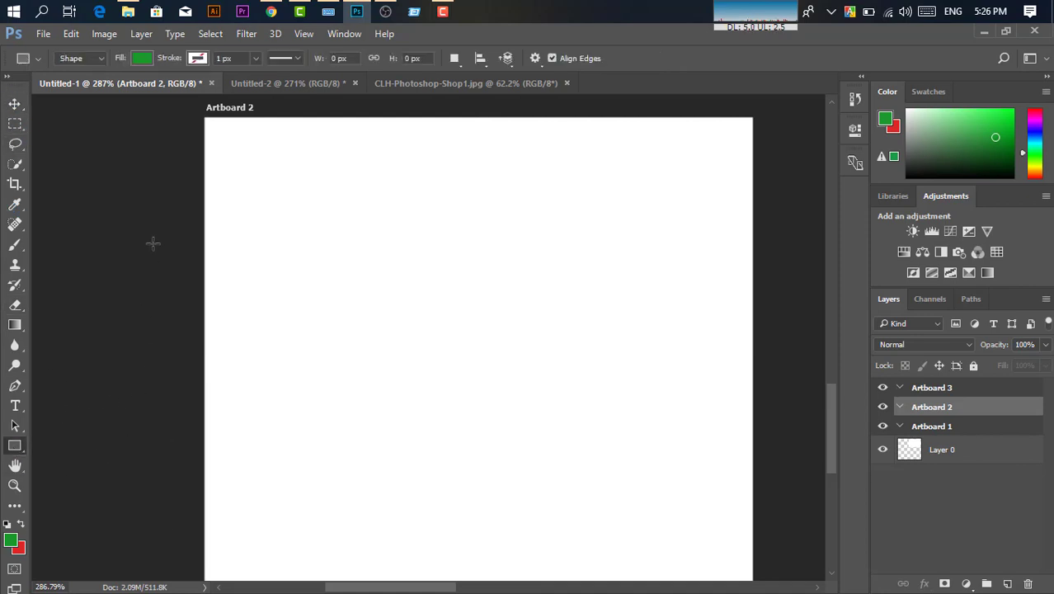
left_click_drag(165, 237, 427, 390)
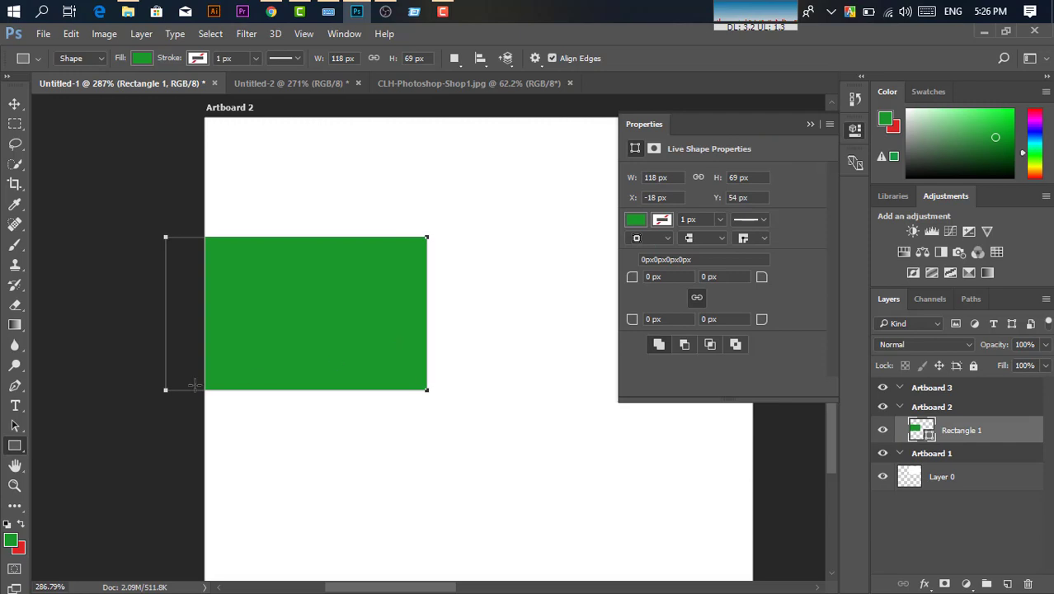
left_click(809, 125)
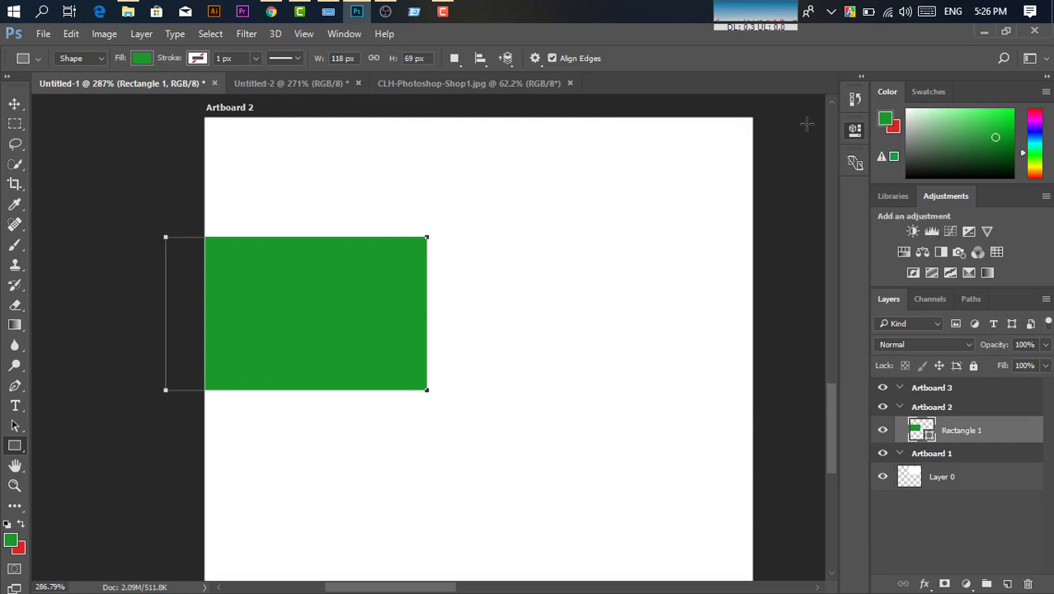
left_click(15, 103)
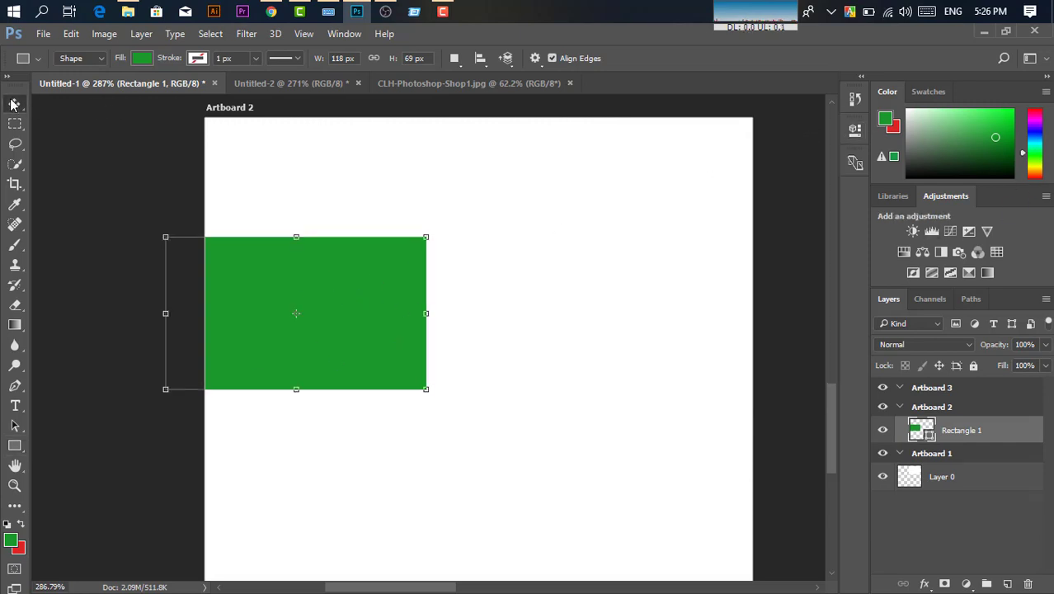
left_click(416, 203)
mouse_move(375, 284)
left_mouse_down()
mouse_move(464, 262)
mouse_move(525, 296)
left_mouse_up()
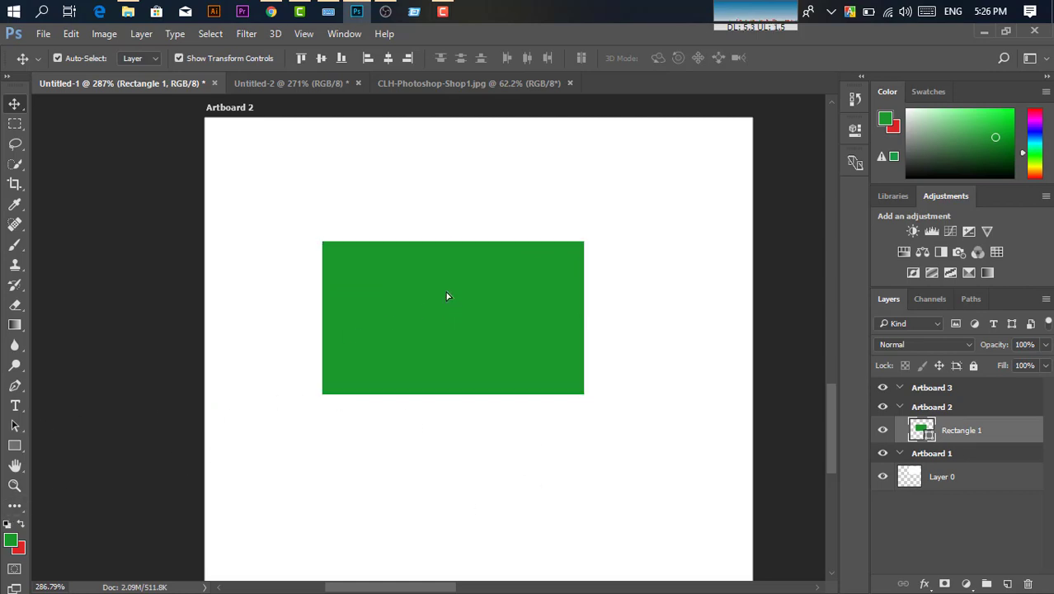
Drag the green rectangle so it overhangs Artboard 2's left edge.
left_click_drag(445, 291, 389, 278)
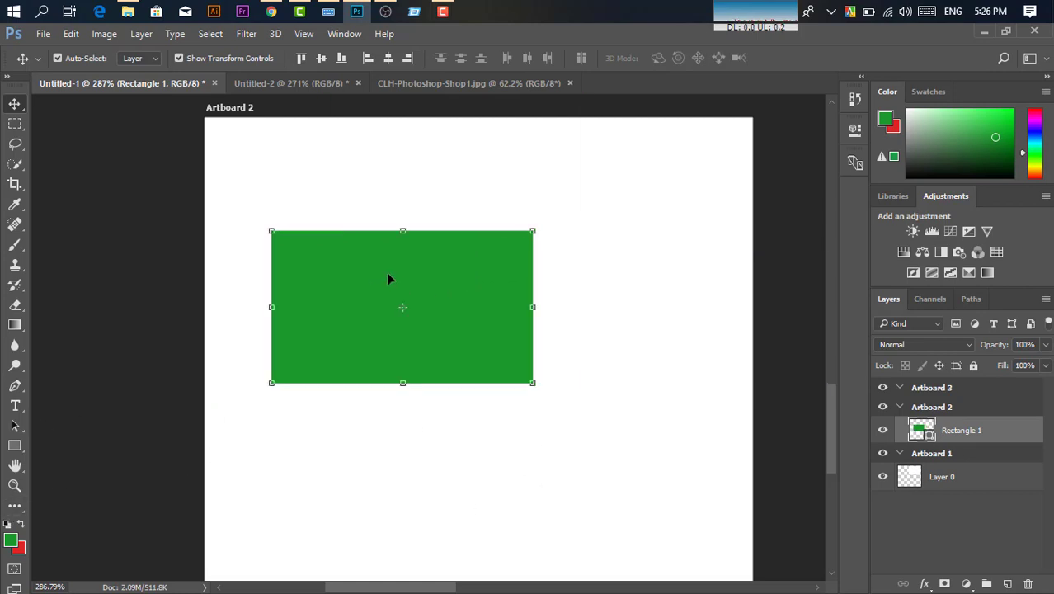
mouse_move(475, 281)
left_mouse_down()
mouse_move(521, 309)
mouse_move(447, 280)
mouse_move(214, 260)
mouse_move(321, 266)
left_mouse_up()
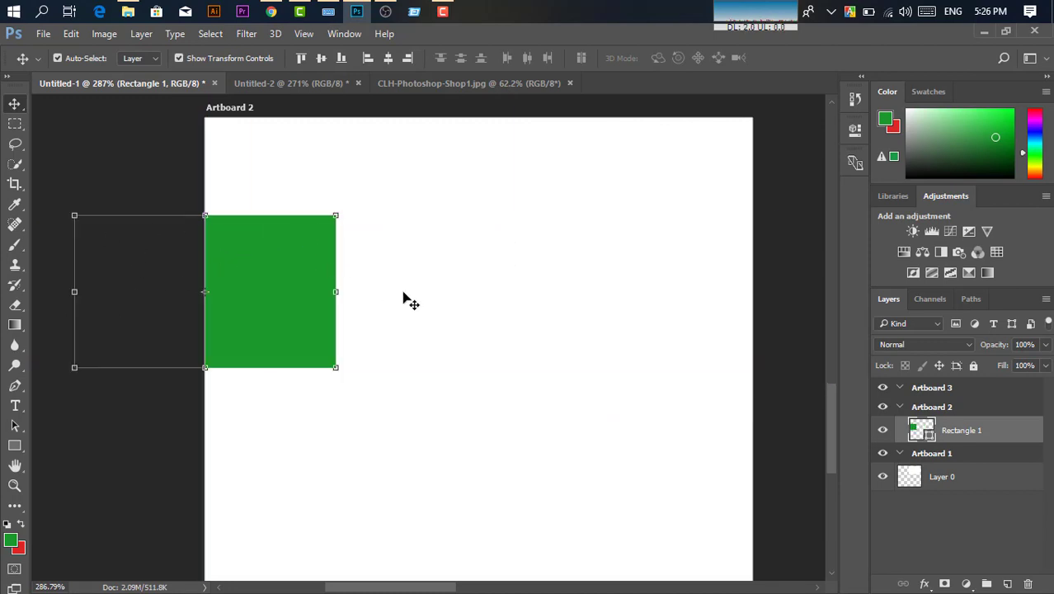
scroll(403, 298, "up", 1)
scroll(425, 288, "up", 2)
scroll(445, 288, "down", 2)
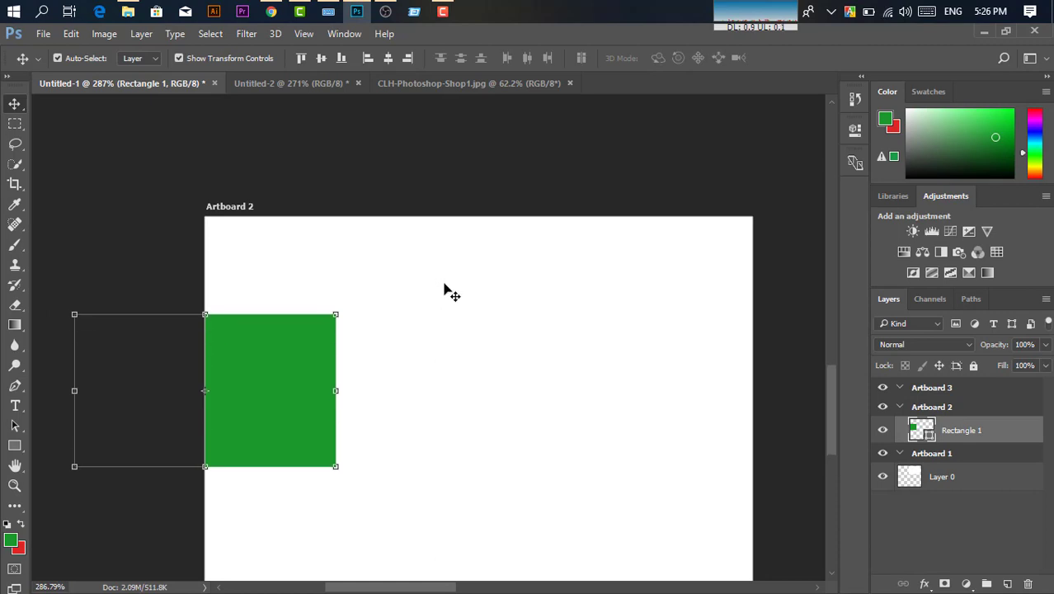
left_click_drag(270, 353, 330, 333)
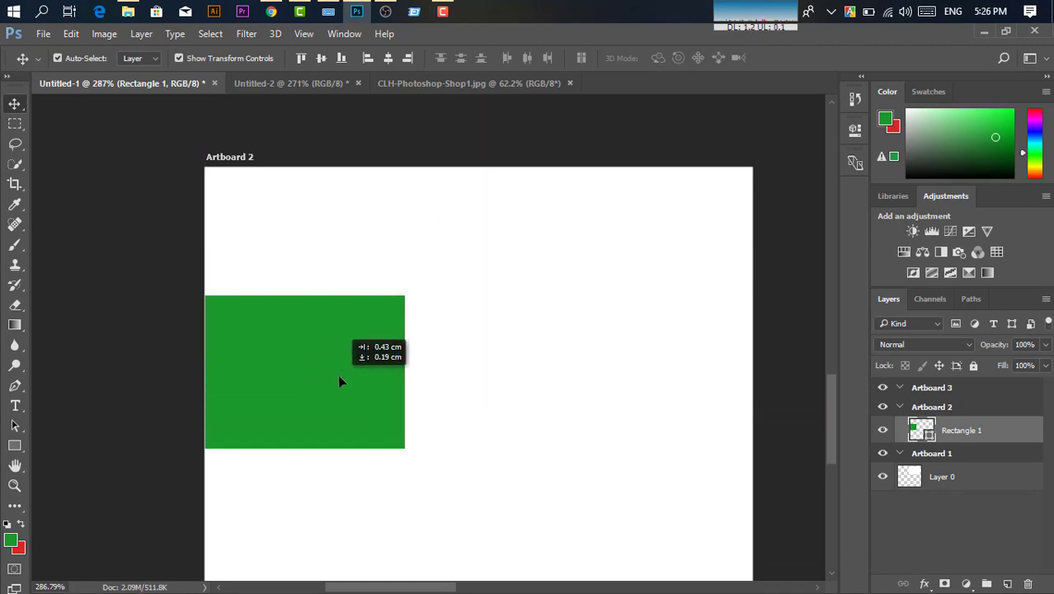
mouse_move(330, 333)
left_mouse_down()
mouse_move(341, 378)
mouse_move(339, 327)
mouse_move(260, 391)
left_mouse_up()
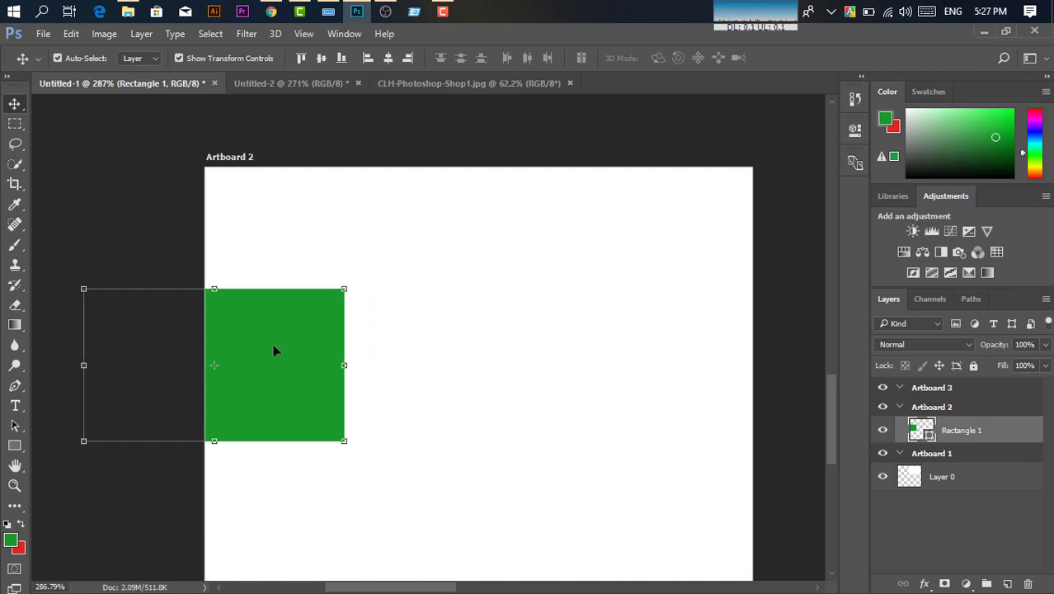
mouse_move(274, 351)
left_mouse_down()
mouse_move(259, 350)
mouse_move(507, 358)
left_mouse_up()
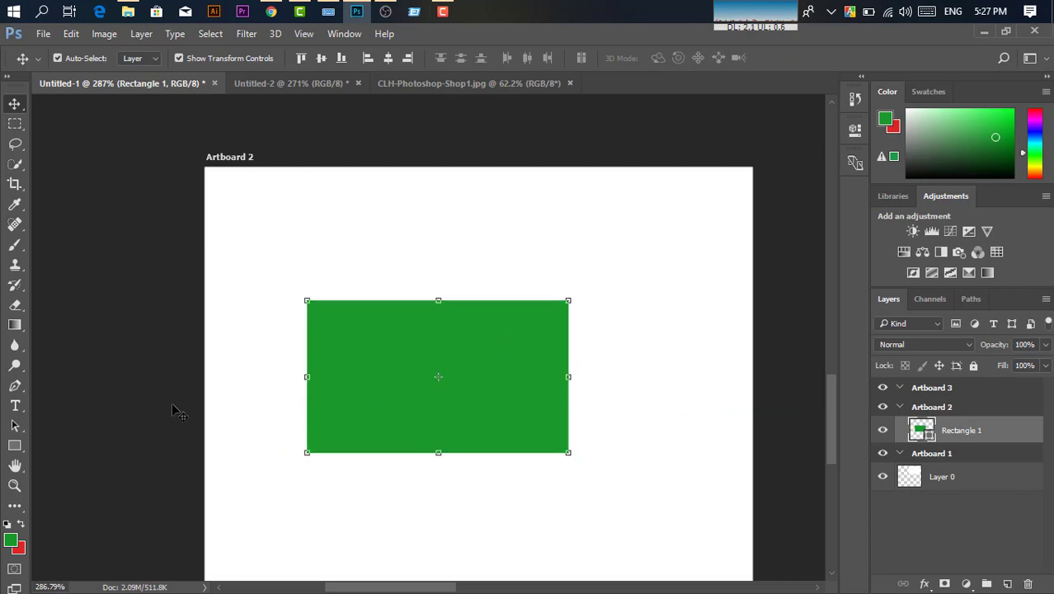
left_click_drag(532, 355, 357, 319)
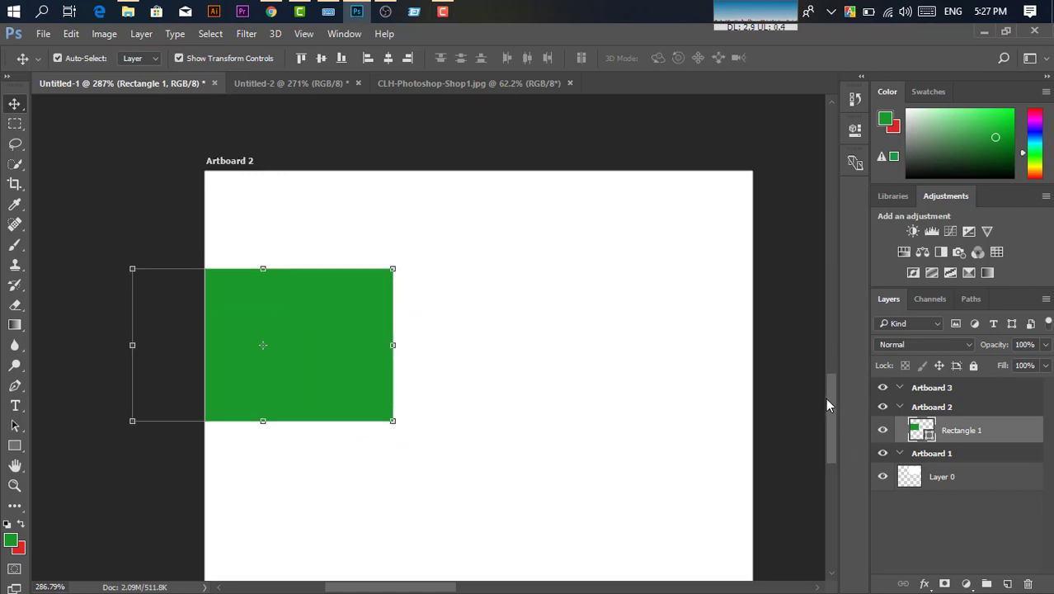
Deselect the rectangle and switch to the Untitled-2 document.
mouse_move(830, 404)
left_mouse_down()
mouse_move(836, 311)
mouse_move(835, 375)
left_mouse_up()
left_click(345, 263)
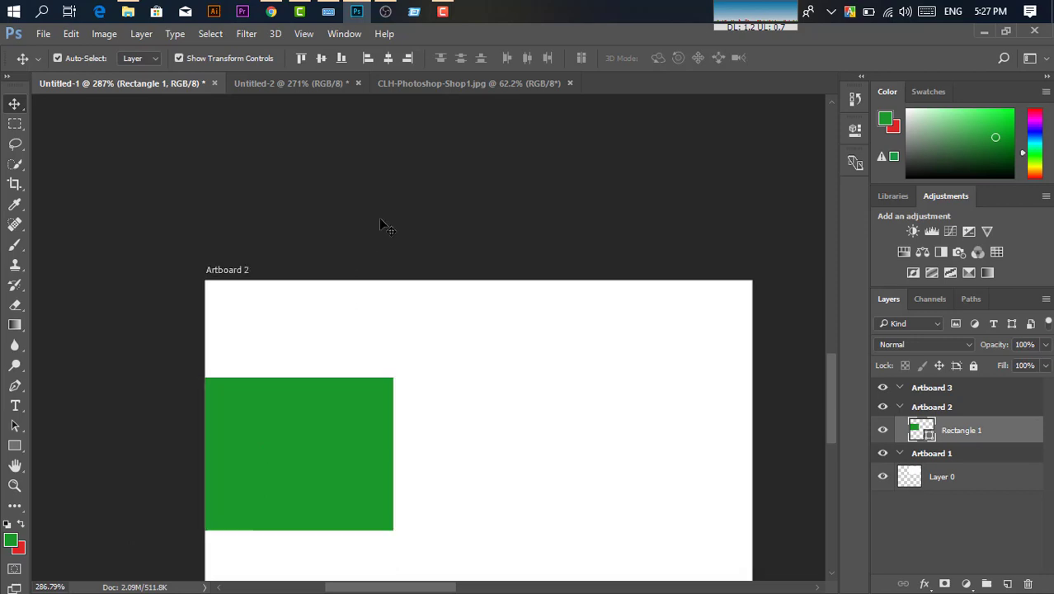
left_click(253, 80)
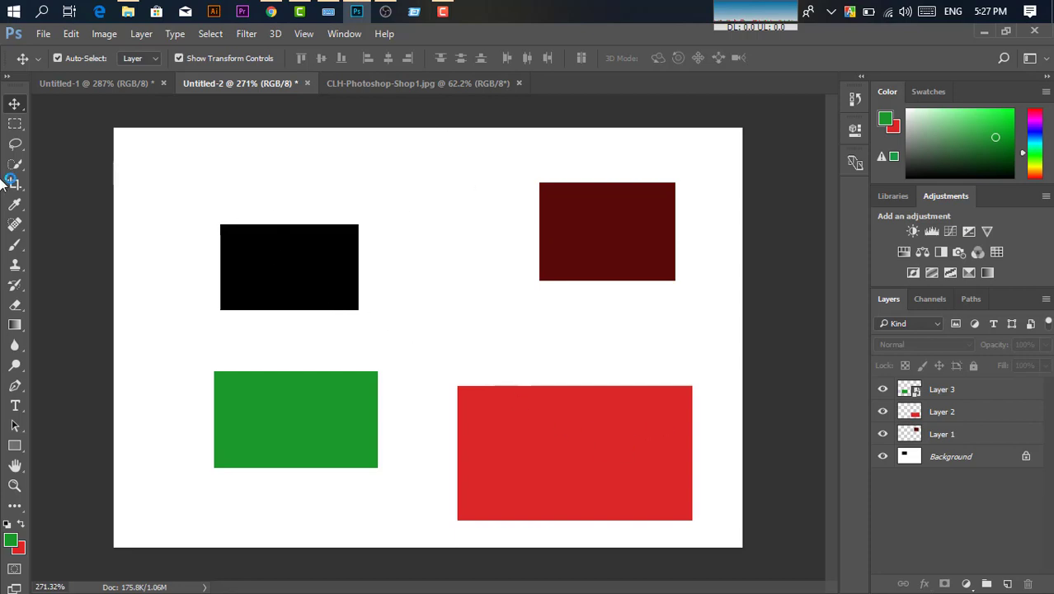
Select the Rectangular Marquee tool and bring up the CLH-Photoshop-Shop1.jpg photo.
right_click(14, 104)
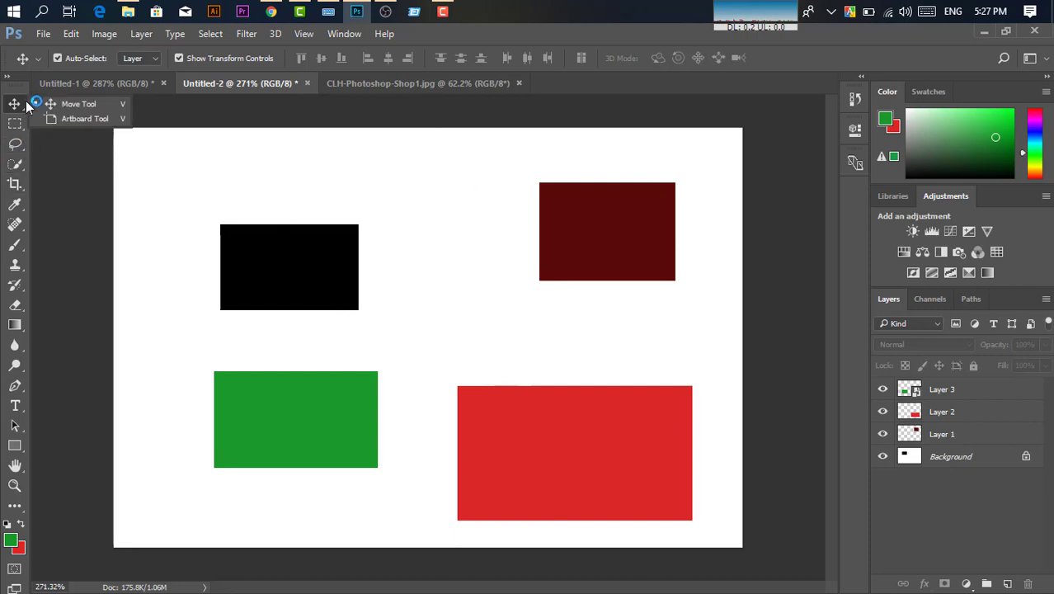
left_click(387, 82)
left_click(213, 82)
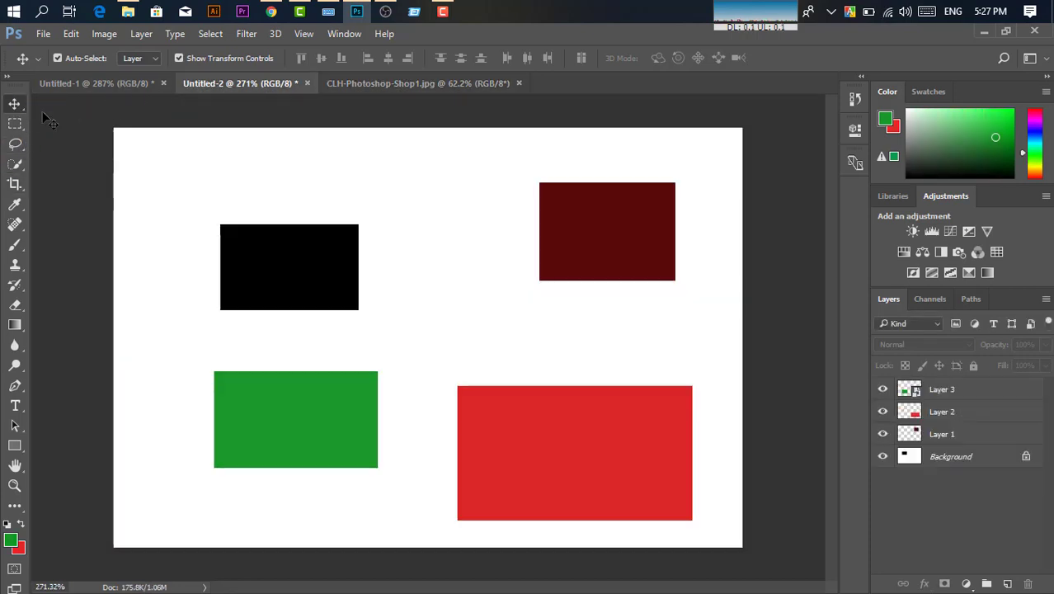
left_click(14, 125)
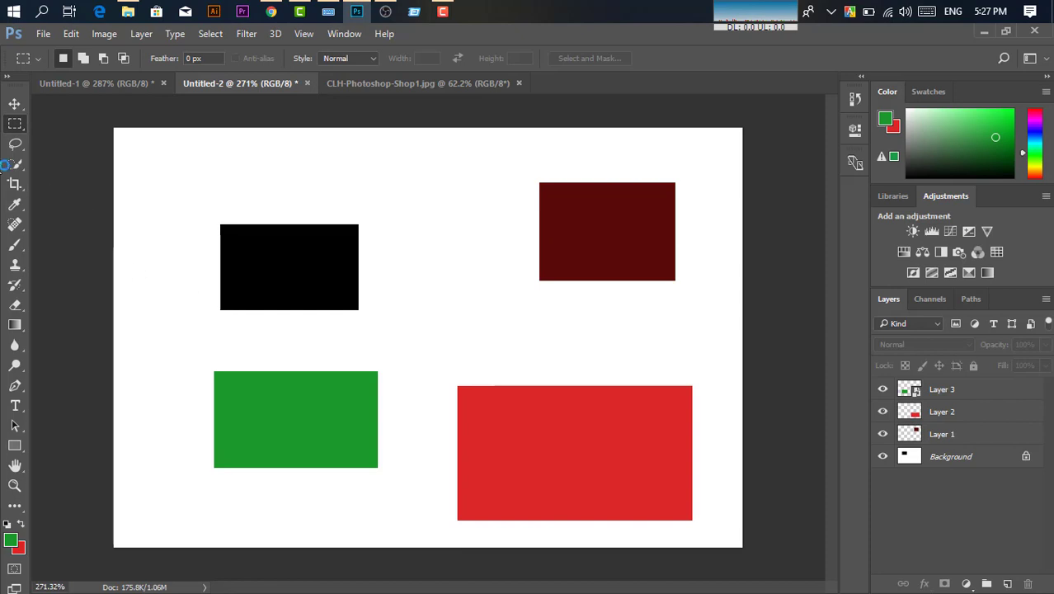
left_click(423, 84)
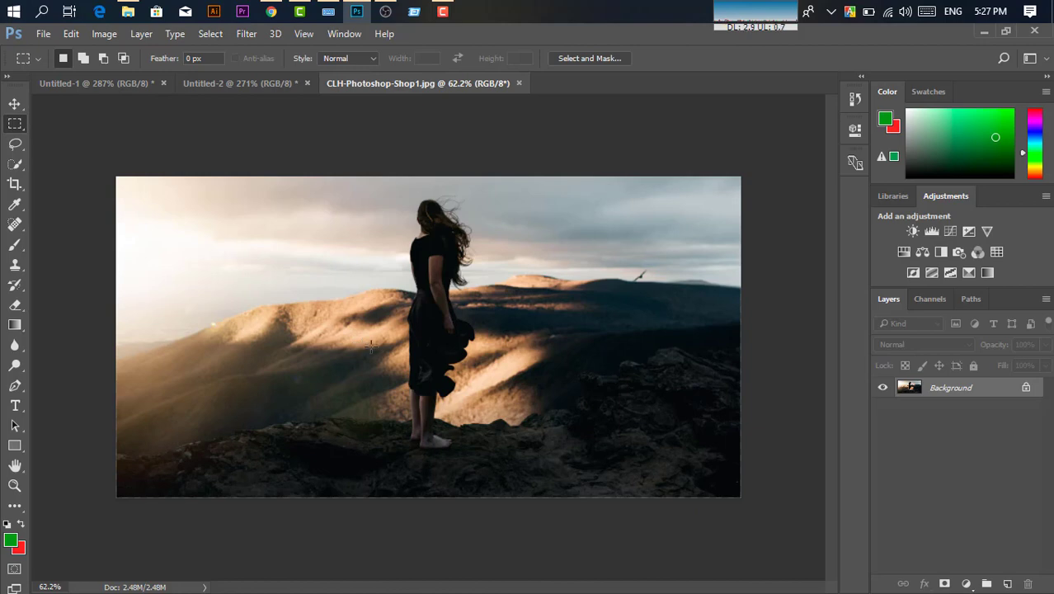
left_click(14, 104)
left_click(16, 126)
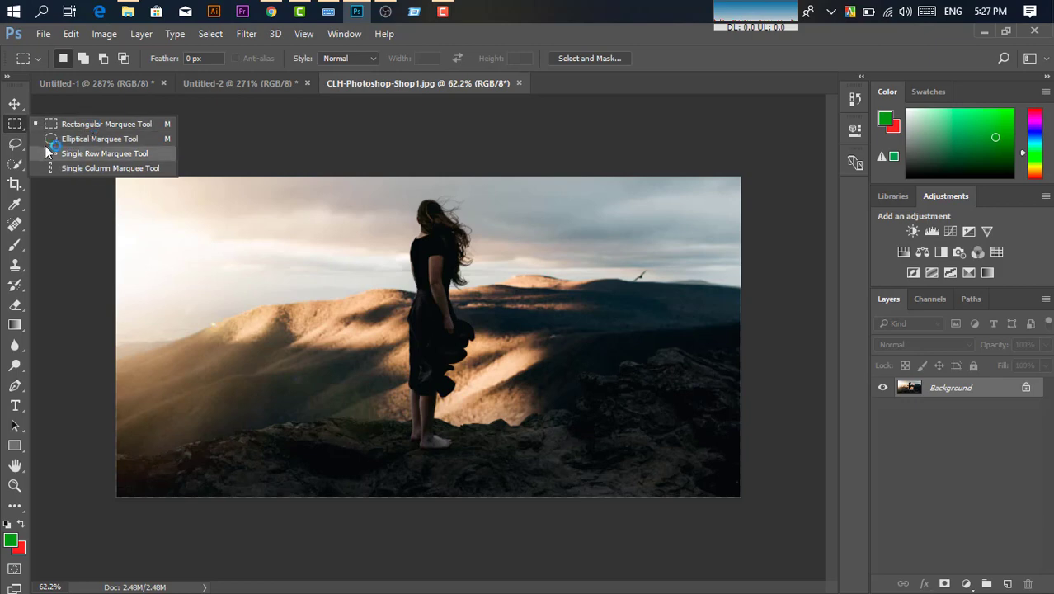
left_click(15, 144)
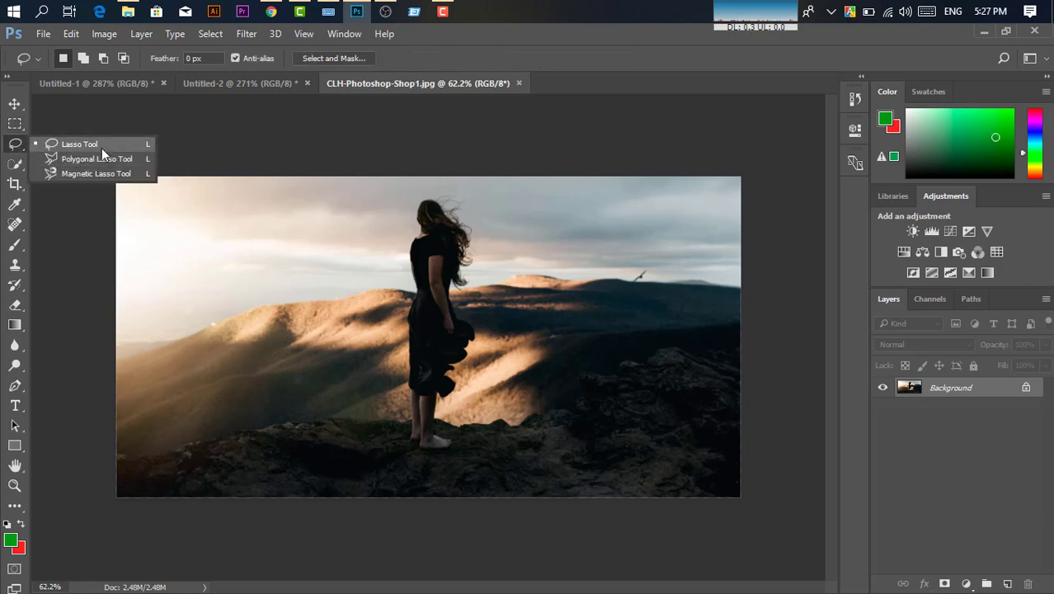
left_click(15, 163)
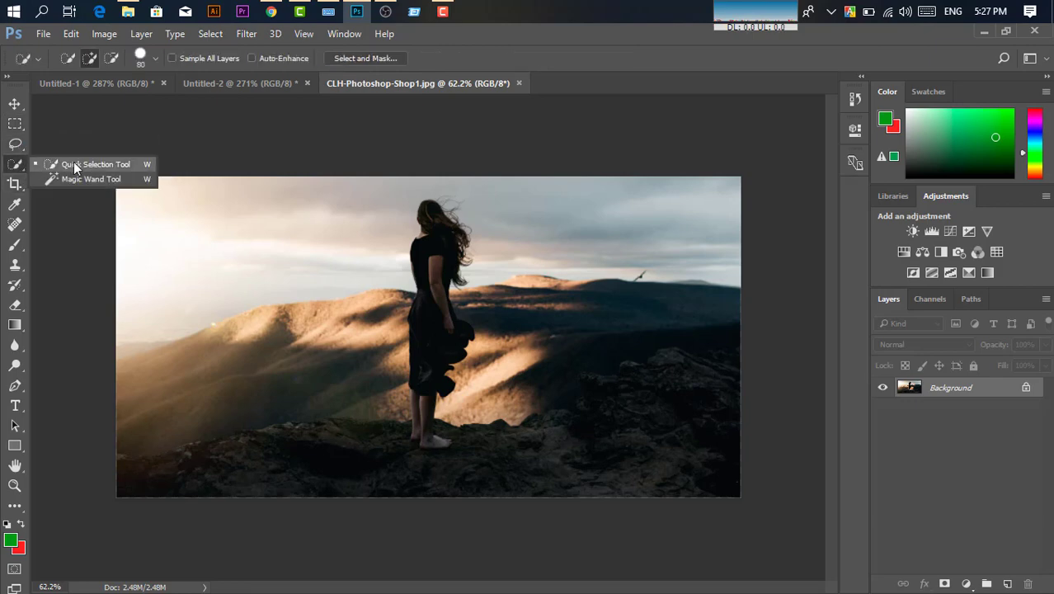
left_click(19, 144)
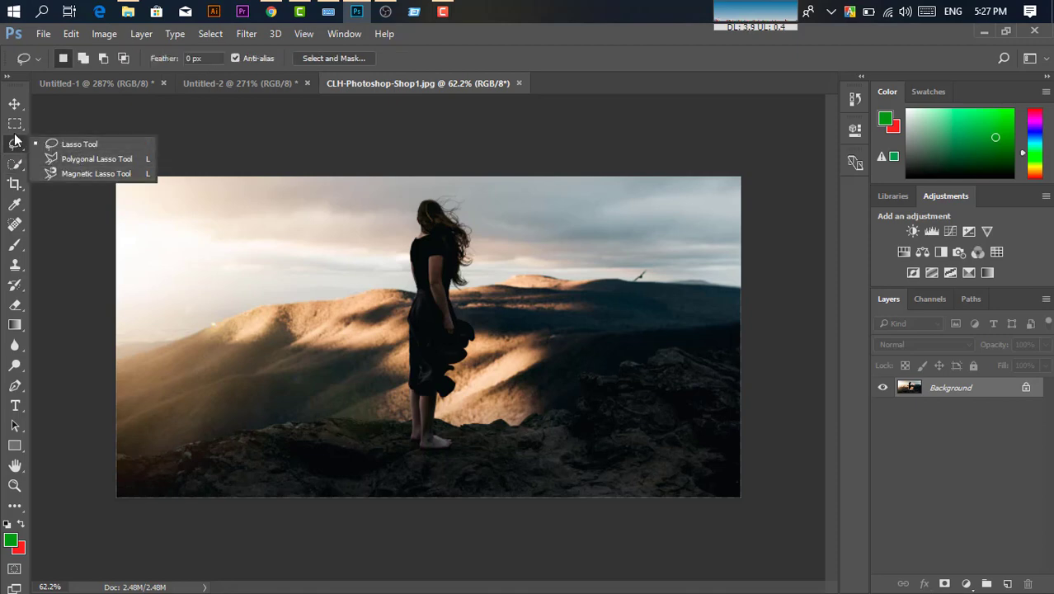
left_click(19, 126)
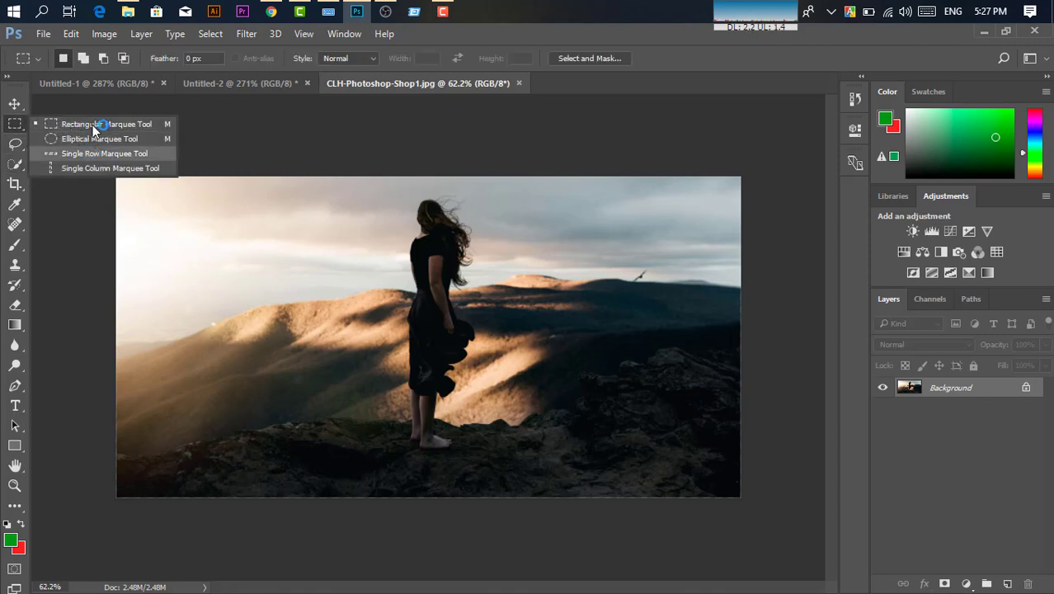
left_click(13, 124)
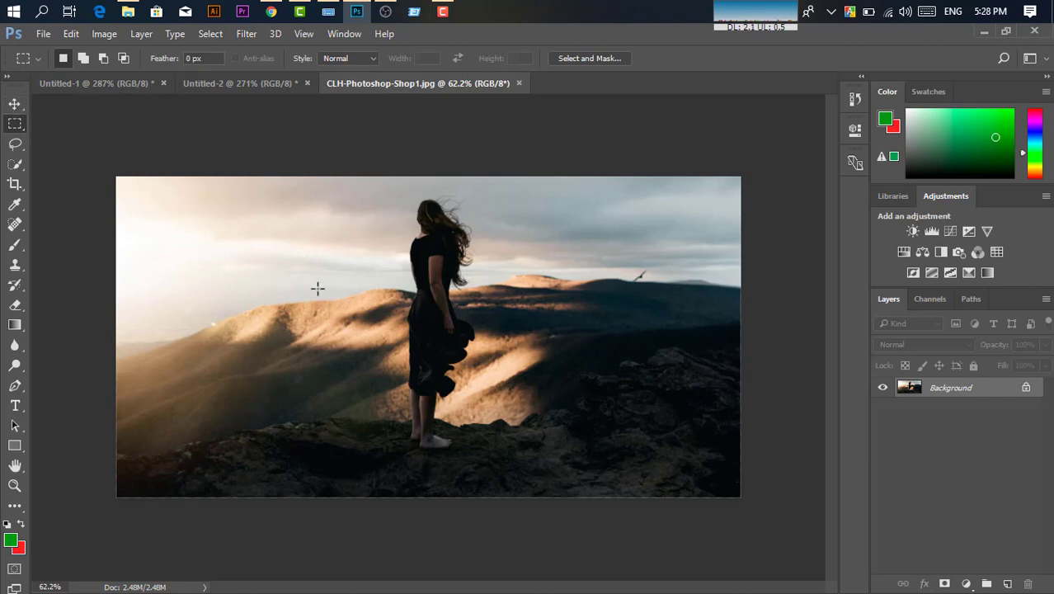
right_click(15, 126)
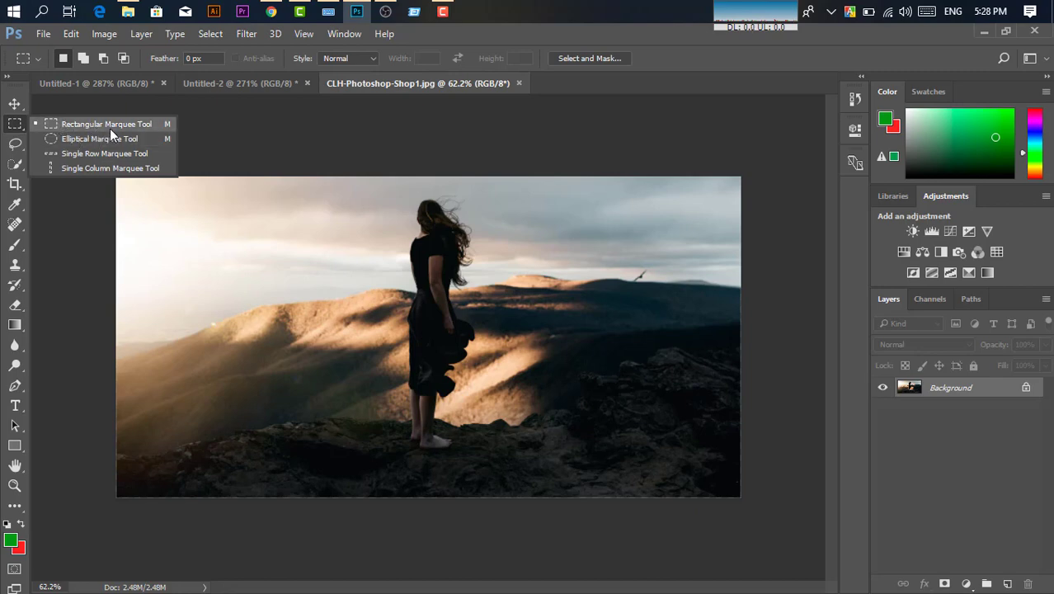
left_click(161, 126)
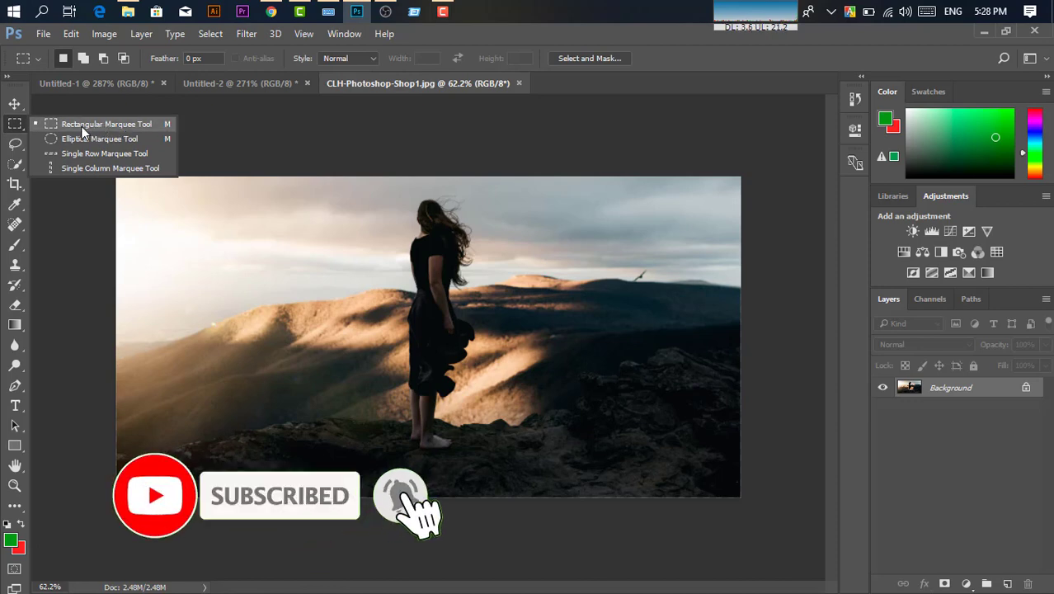
left_click(93, 128)
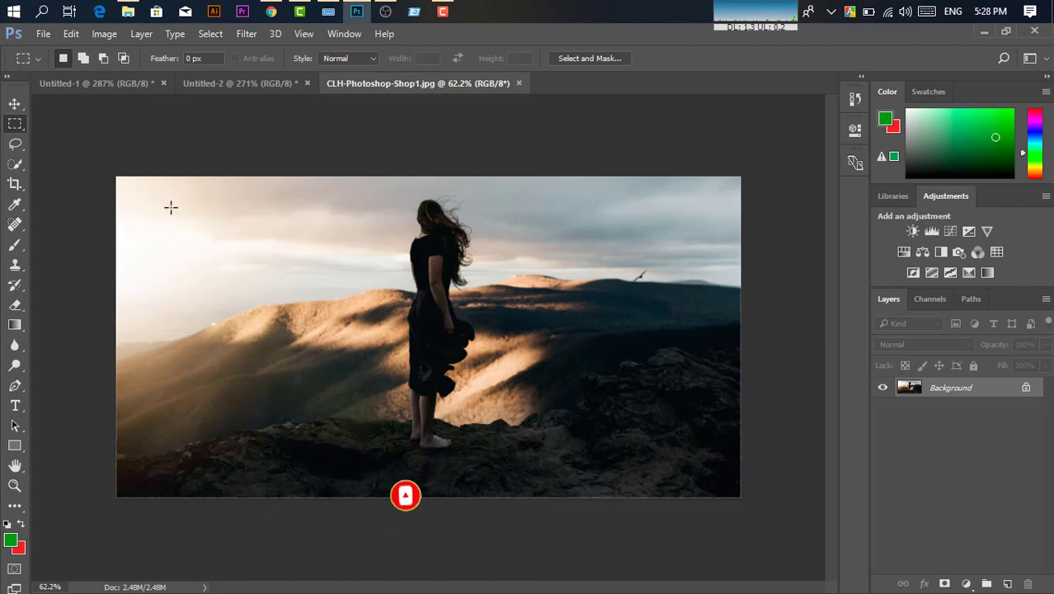
Copy a rectangle of upper-left sky onto Layer 1 and move it onto the lower-right rocks.
mouse_move(171, 207)
left_mouse_down()
mouse_move(288, 290)
mouse_move(324, 300)
left_mouse_up()
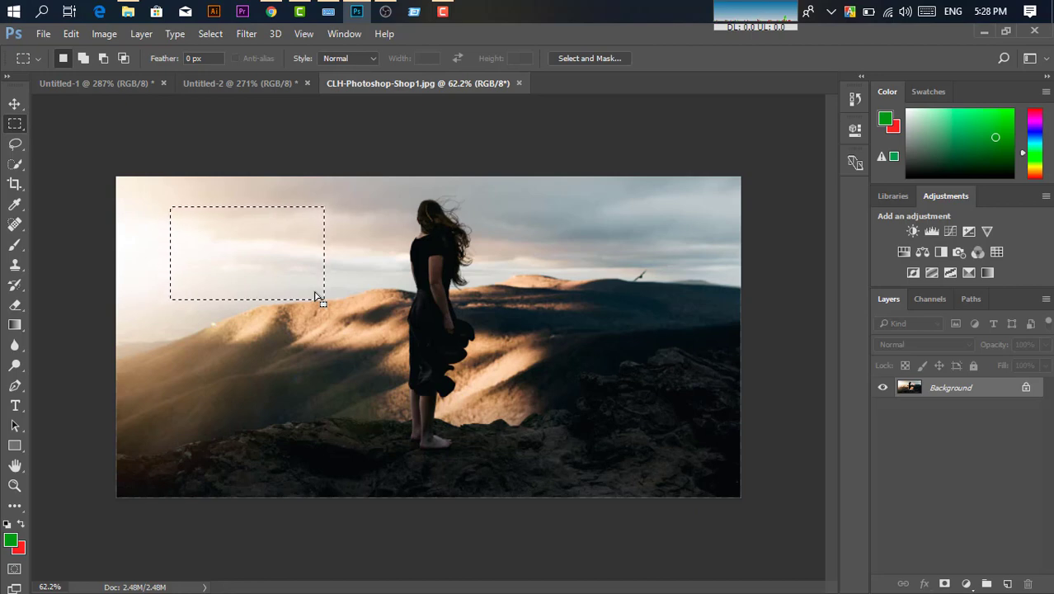
key("ctrl+j")
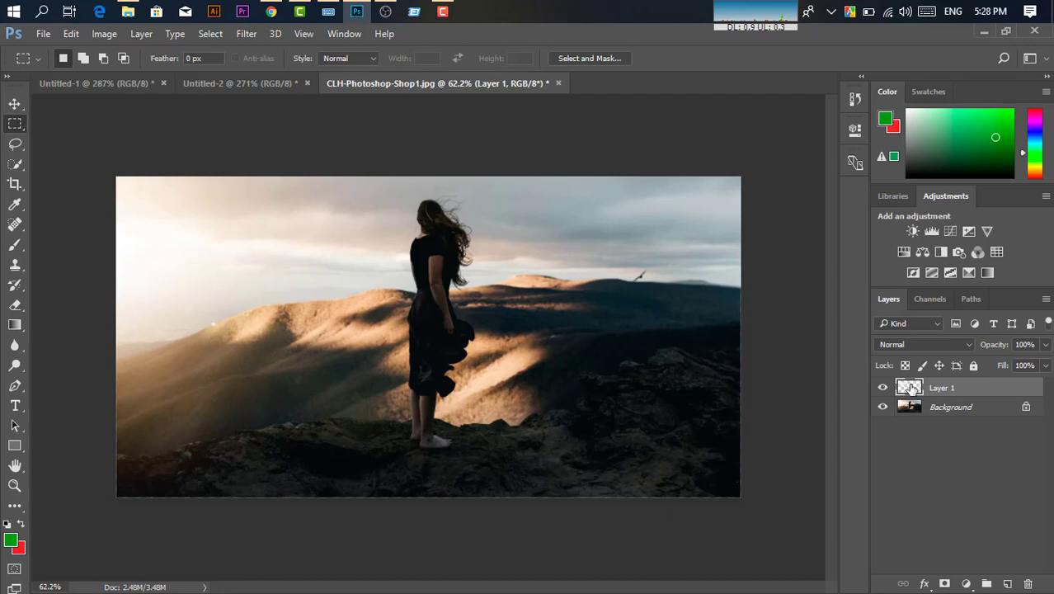
left_click(884, 409)
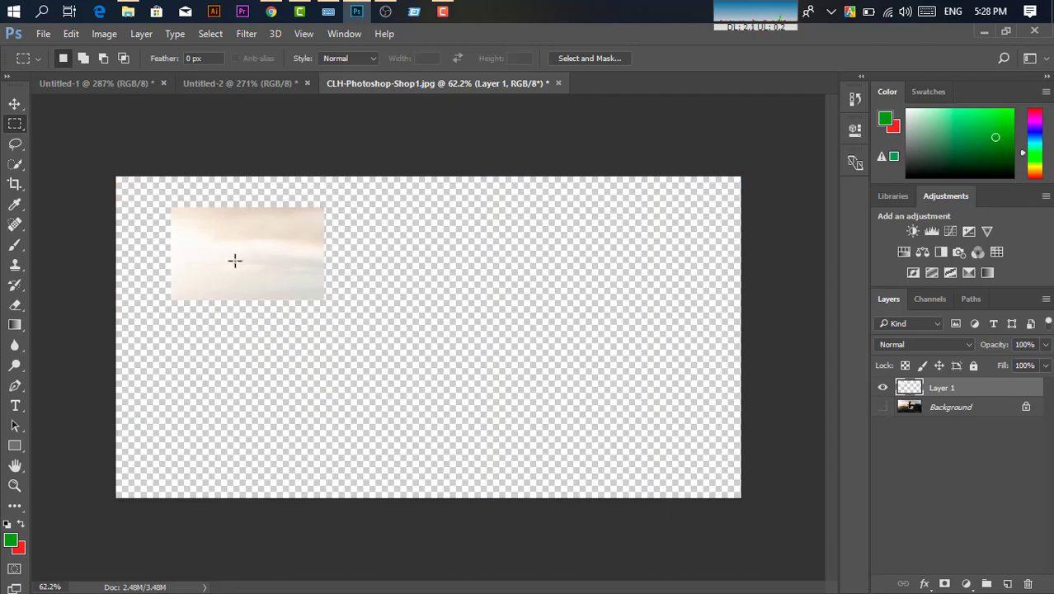
left_click(14, 103)
mouse_move(268, 232)
left_mouse_down()
mouse_move(489, 345)
mouse_move(270, 233)
left_mouse_up()
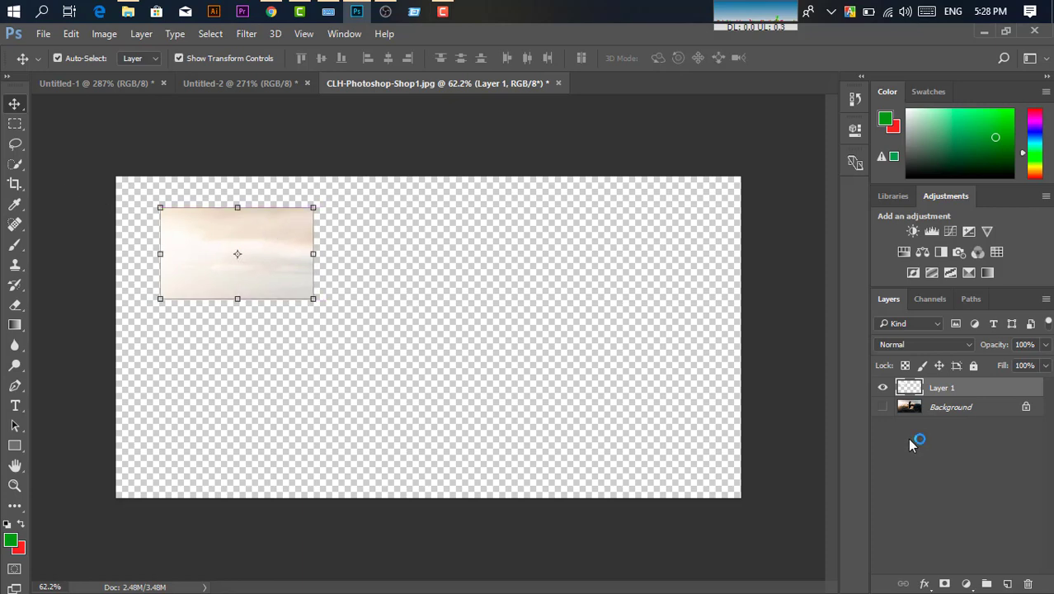
left_click(884, 407)
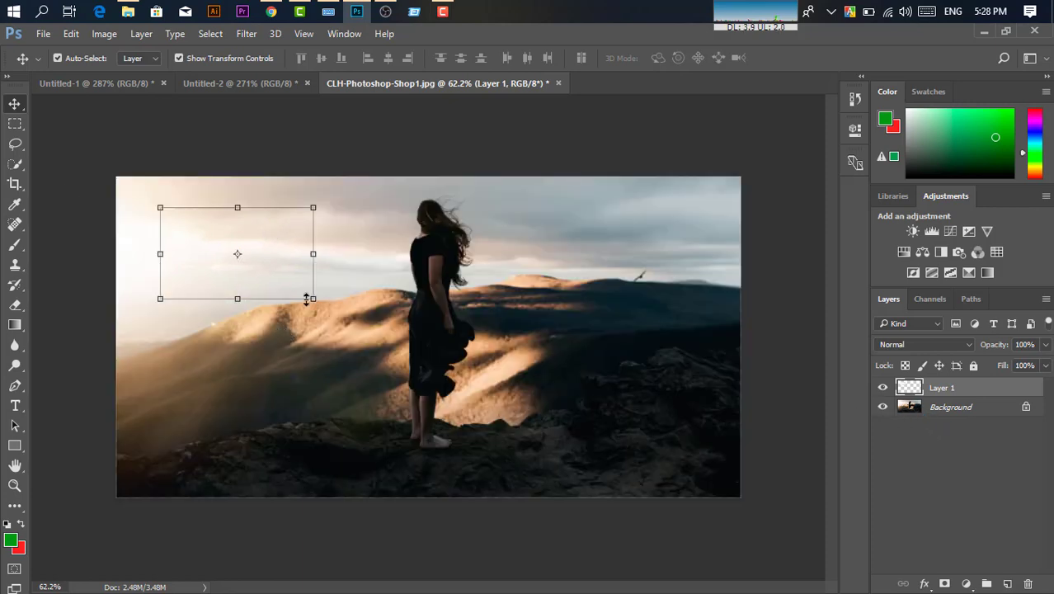
mouse_move(307, 300)
left_mouse_down()
mouse_move(293, 325)
mouse_move(270, 257)
mouse_move(692, 409)
mouse_move(654, 422)
left_mouse_up()
left_click(15, 123)
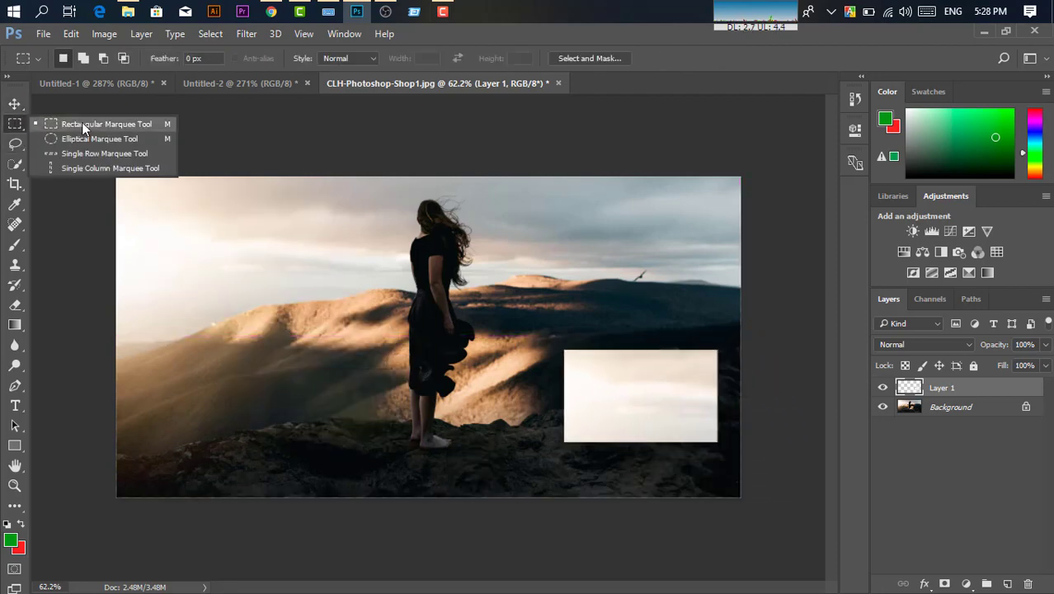
left_click(133, 128)
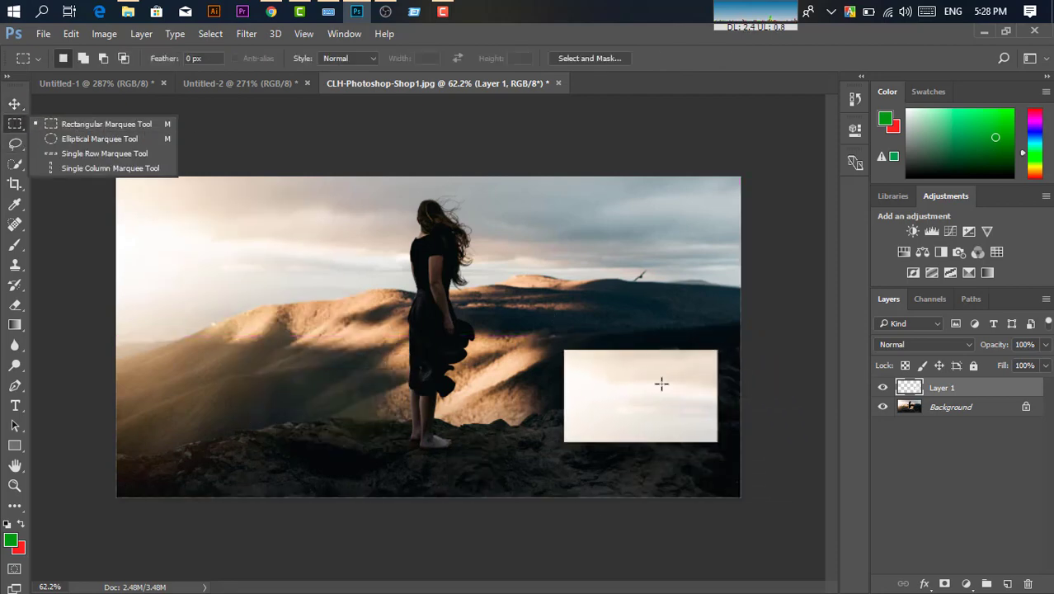
left_click(14, 104)
mouse_move(672, 429)
left_mouse_down()
mouse_move(202, 287)
mouse_move(254, 282)
mouse_move(271, 266)
mouse_move(301, 305)
mouse_move(307, 265)
mouse_move(337, 322)
mouse_move(783, 487)
mouse_move(629, 424)
left_mouse_up()
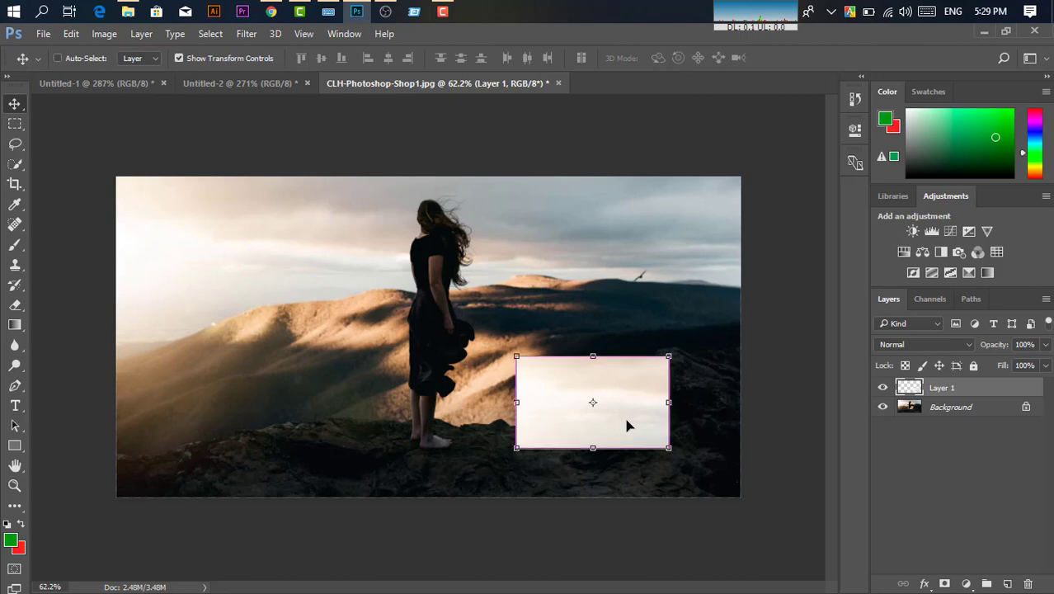
Try a red background fill on Layer 1, undo it, and move the sky patch to the upper-left sky.
key("ctrl+BackSpace")
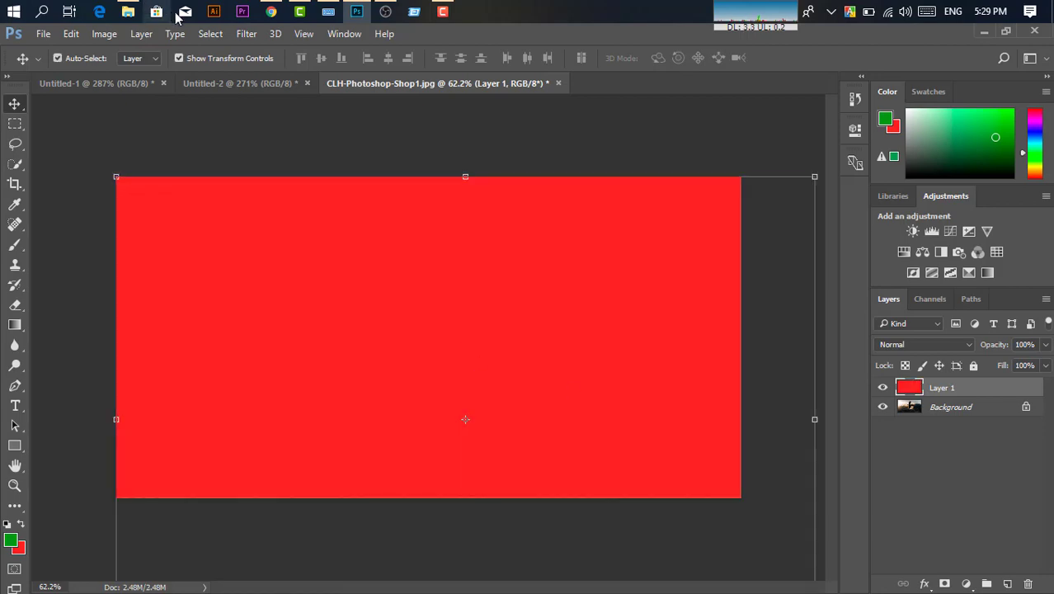
left_click(224, 82)
left_click(457, 76)
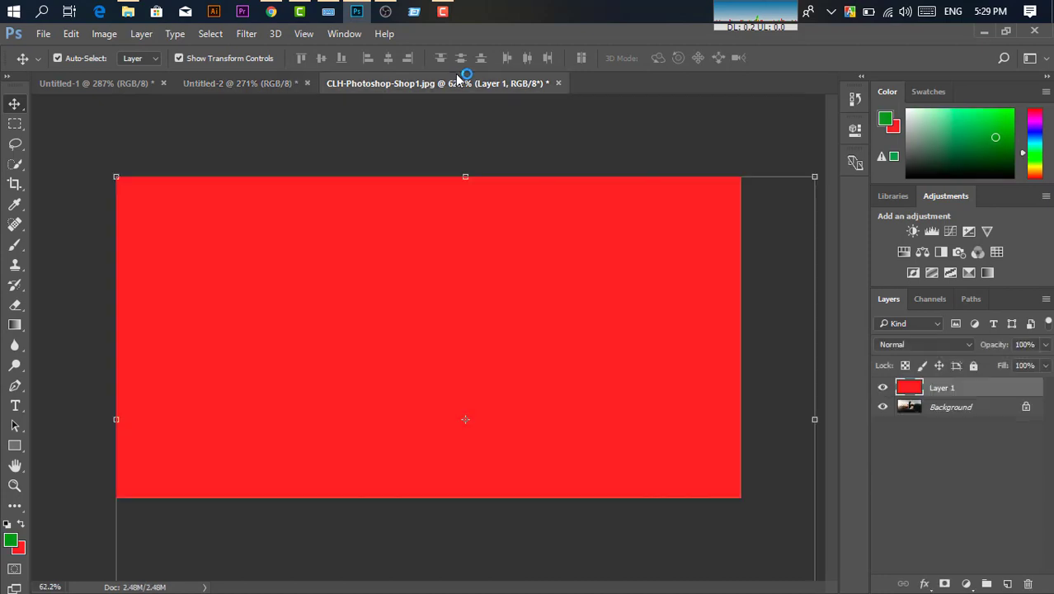
key("ctrl+alt+z")
key("ctrl+alt+z")
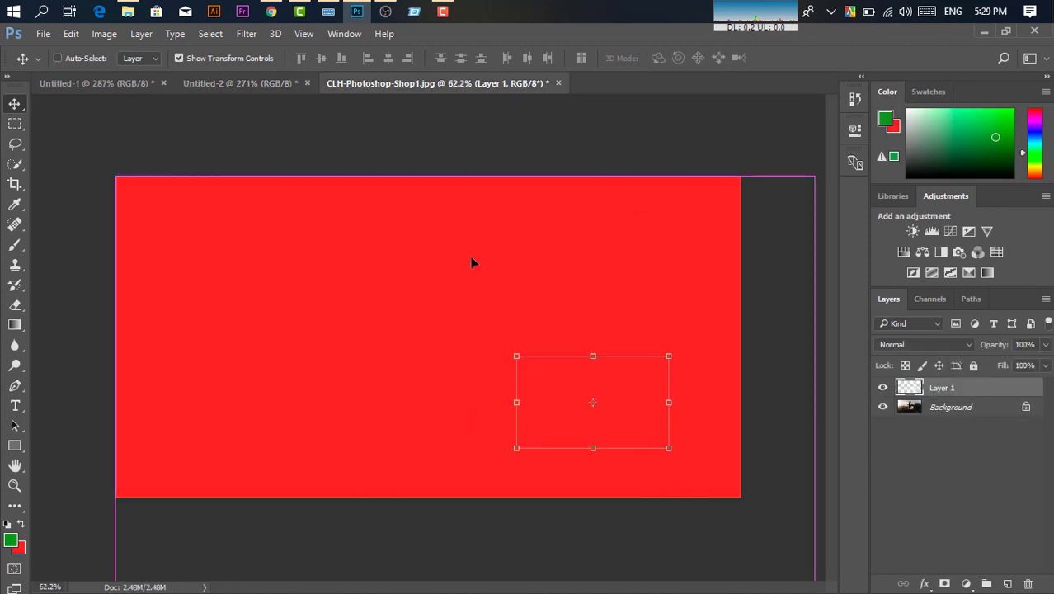
key("ctrl+alt+z")
left_click_drag(635, 394, 305, 231)
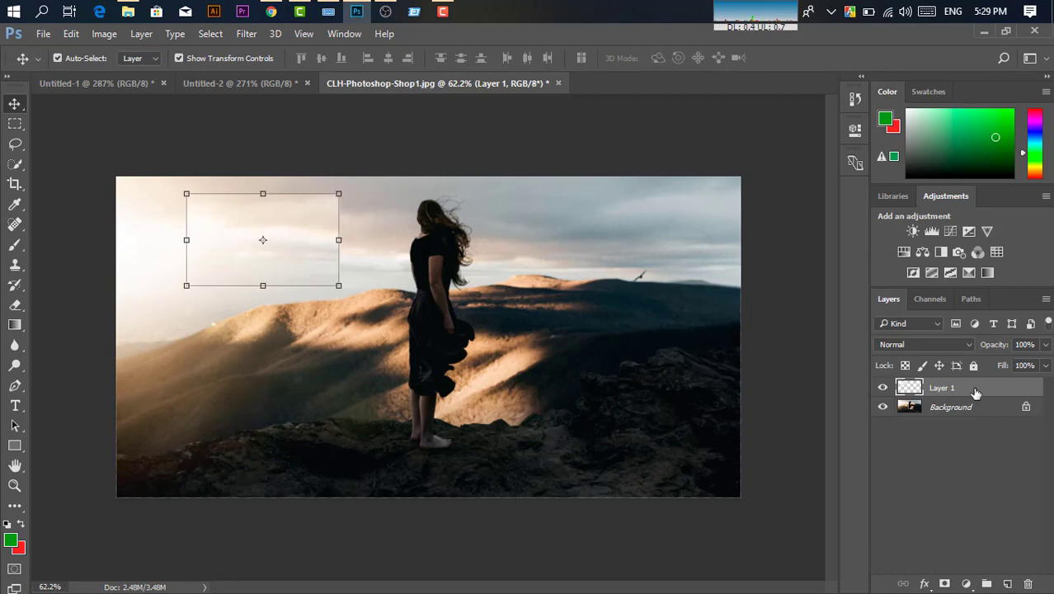
key("Return")
Try a green foreground fill, undo it, then delete Layer 1.
key("ctrl+t")
key("alt+BackSpace")
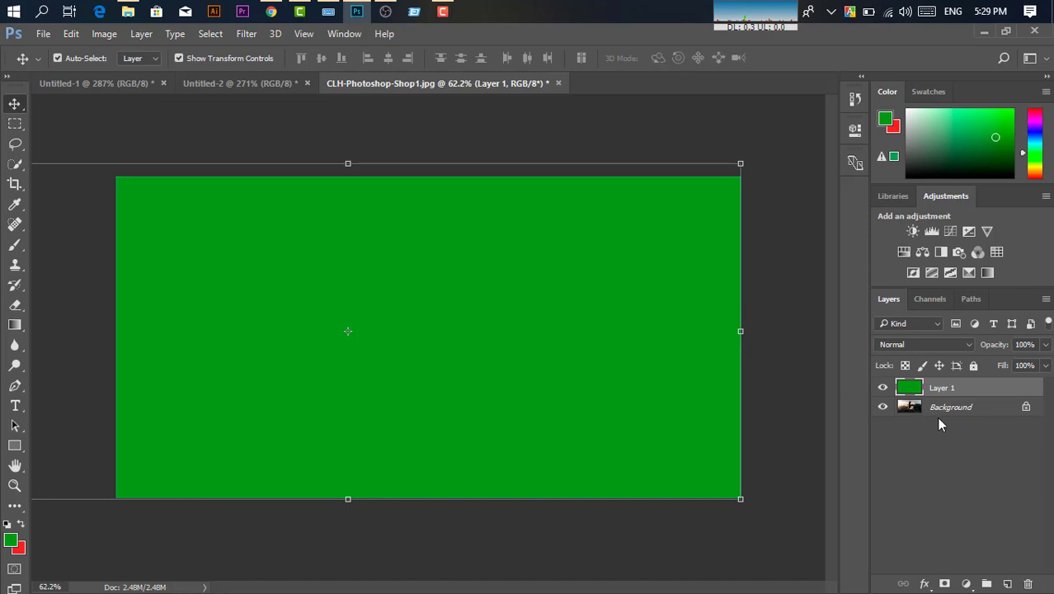
key("ctrl+z")
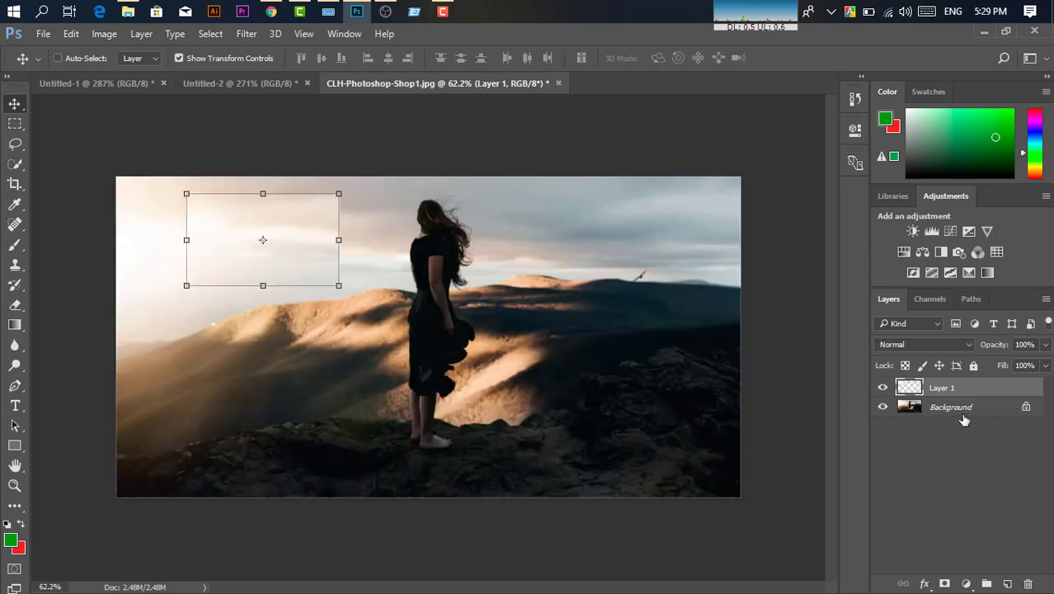
mouse_move(320, 259)
left_mouse_down()
mouse_move(322, 282)
mouse_move(317, 264)
left_mouse_up()
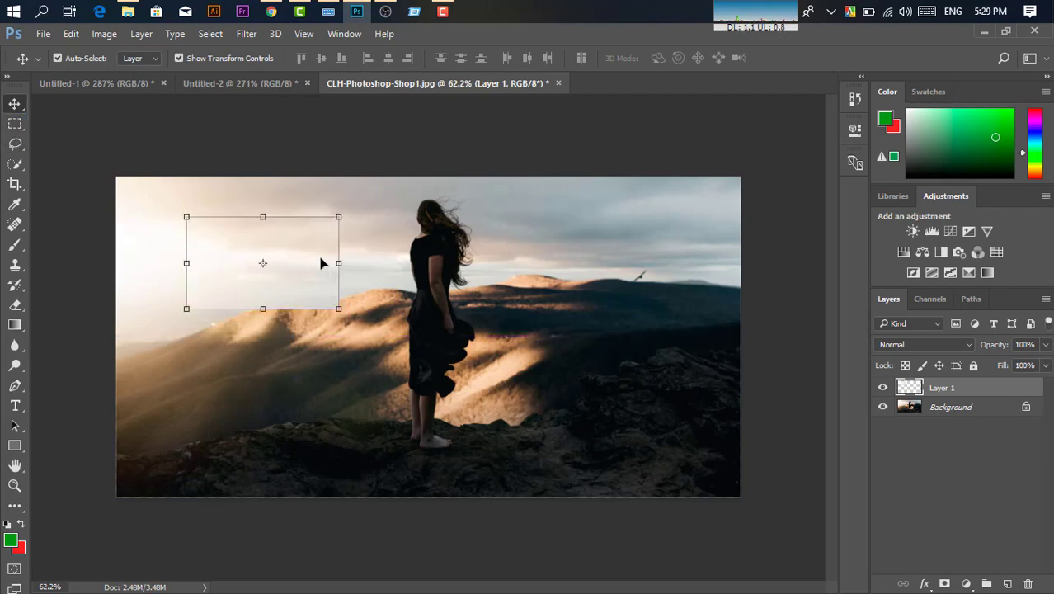
key("Delete")
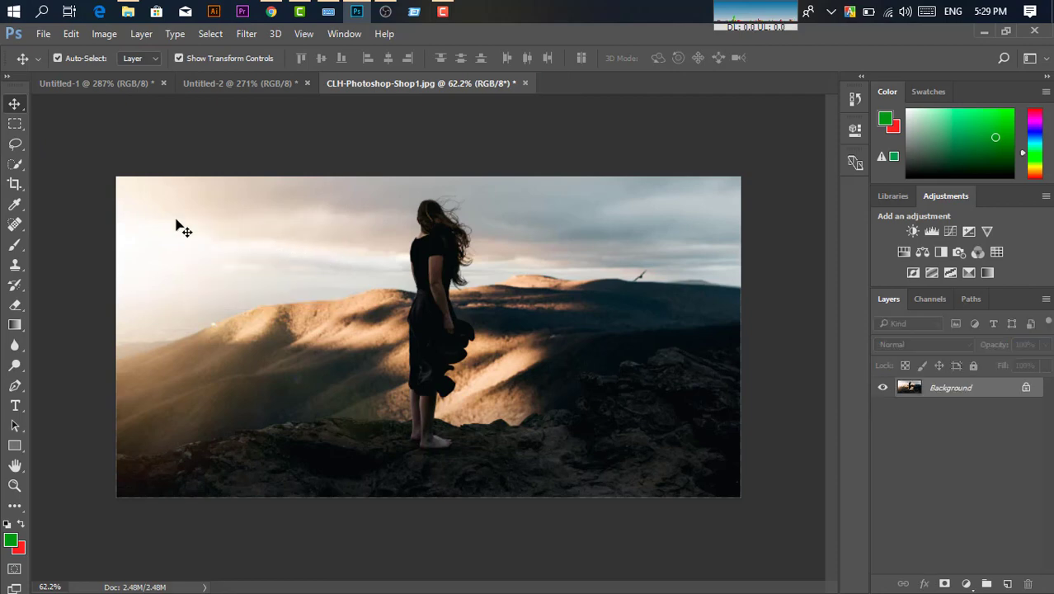
left_click(17, 124)
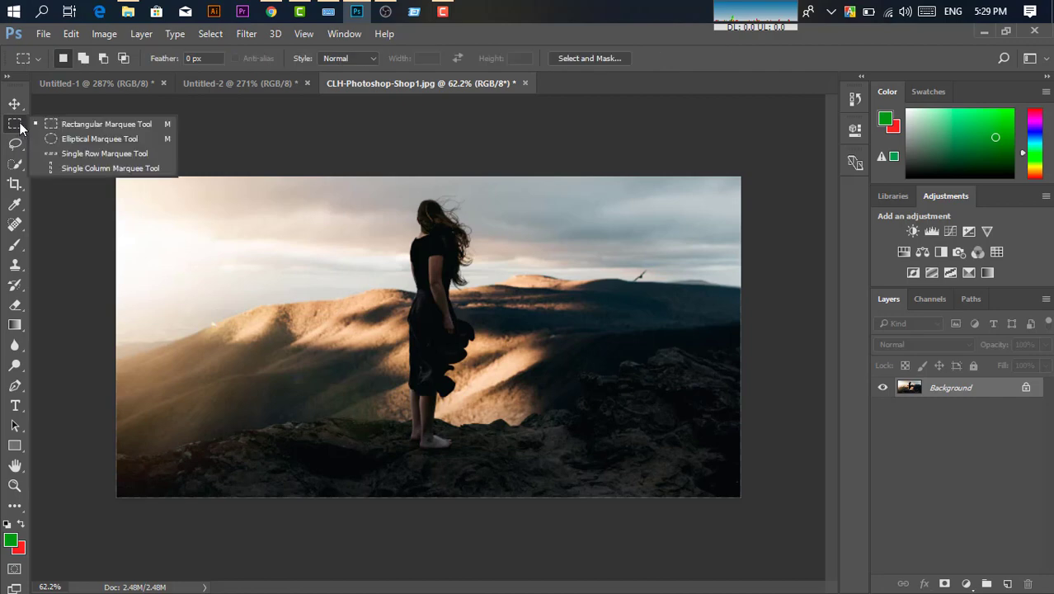
left_click(122, 123)
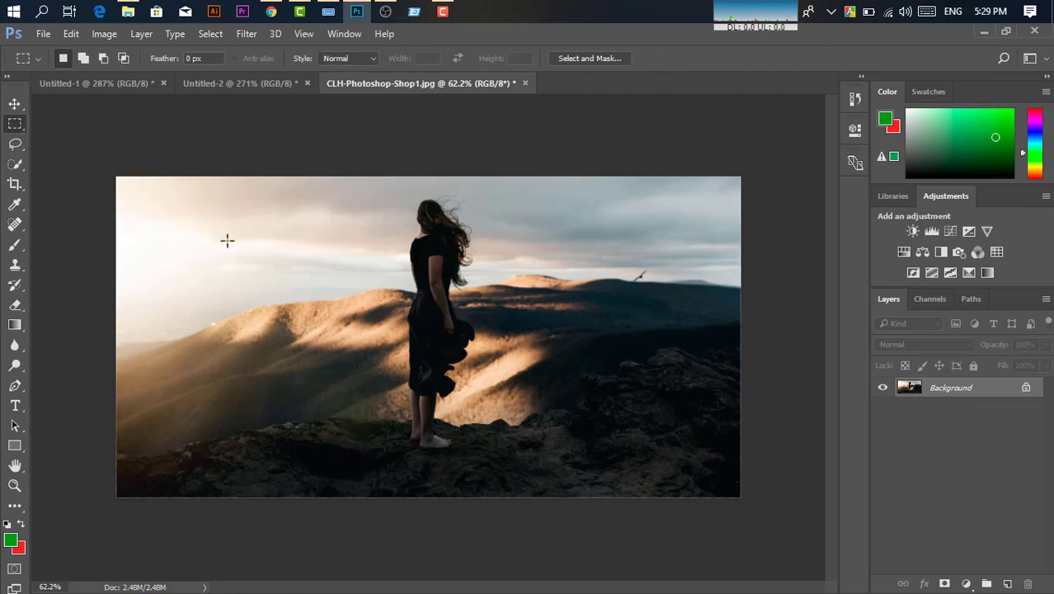
left_click_drag(225, 232, 223, 246)
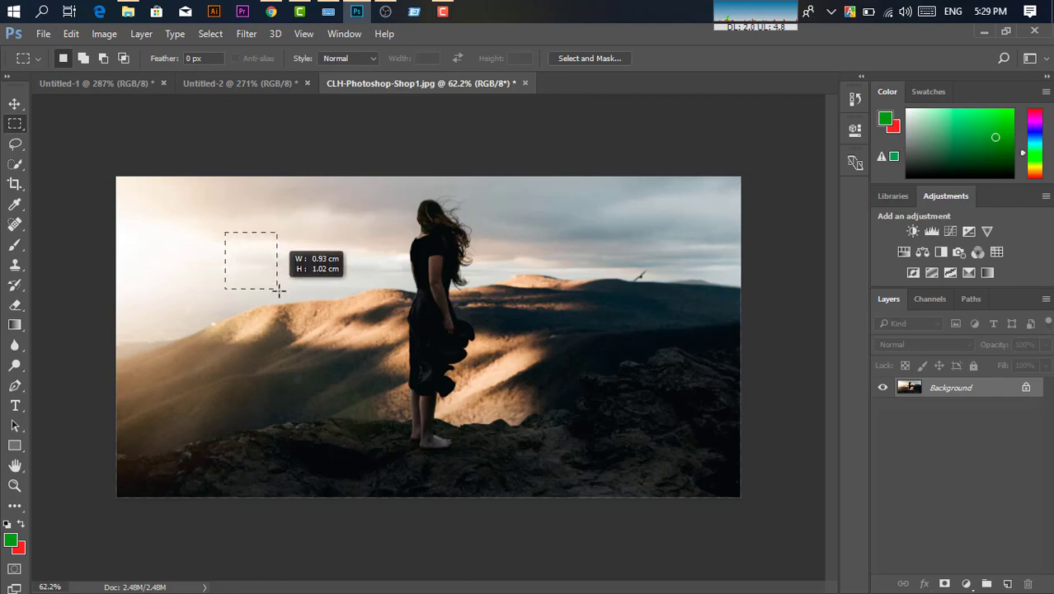
mouse_move(223, 246)
left_mouse_down()
mouse_move(259, 306)
mouse_move(330, 252)
mouse_move(329, 306)
mouse_move(296, 247)
mouse_move(303, 276)
mouse_move(282, 276)
mouse_move(229, 240)
mouse_move(254, 282)
mouse_move(292, 301)
mouse_move(303, 329)
mouse_move(278, 278)
mouse_move(290, 292)
mouse_move(276, 278)
mouse_move(266, 293)
mouse_move(245, 243)
mouse_move(229, 234)
mouse_move(271, 299)
mouse_move(270, 288)
left_mouse_up()
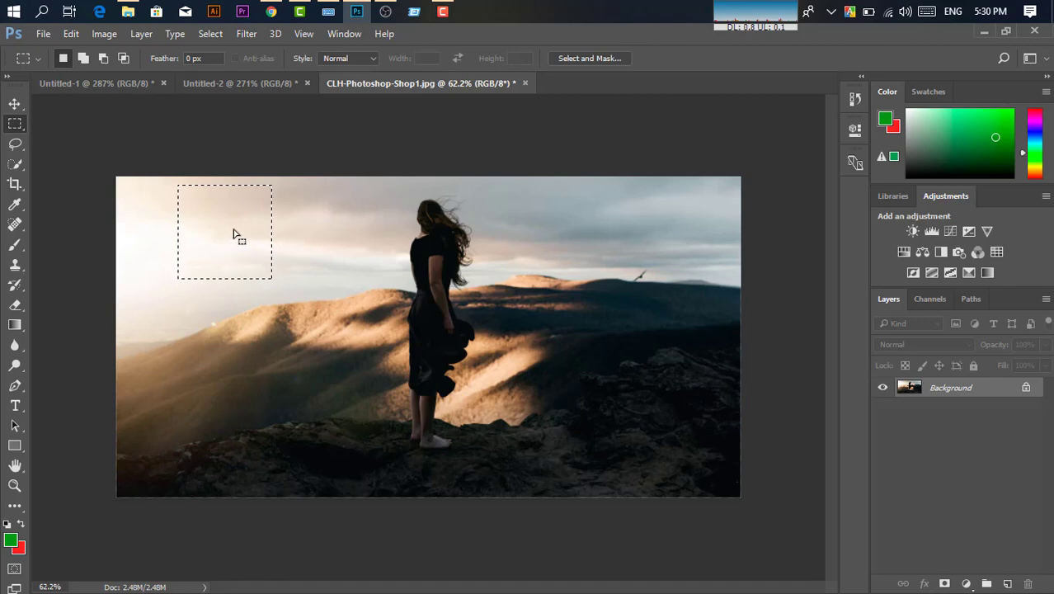
key("ctrl+BackSpace")
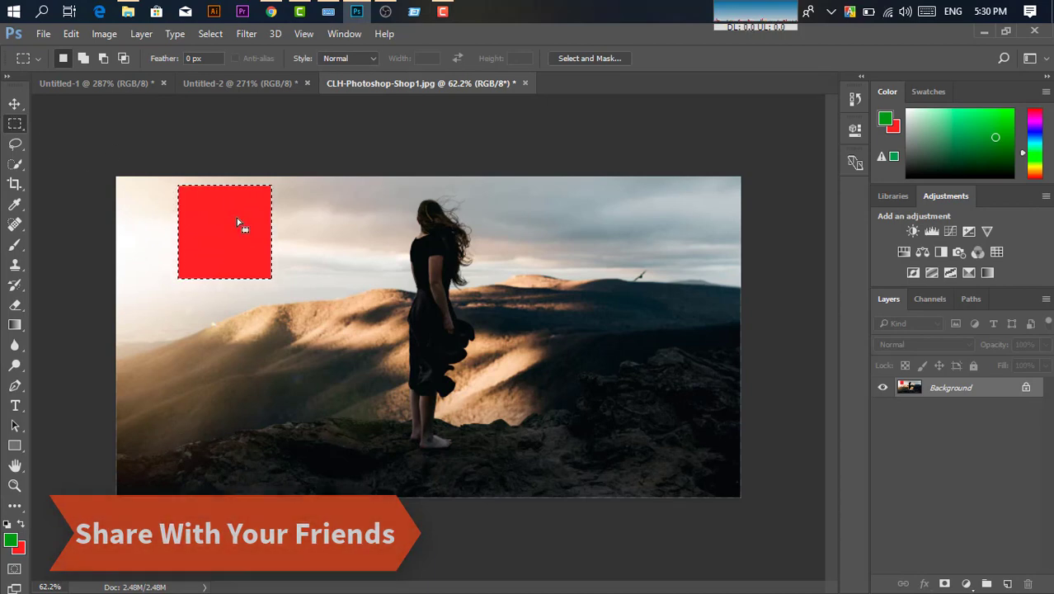
mouse_move(236, 219)
left_mouse_down()
mouse_move(239, 264)
mouse_move(235, 224)
left_mouse_up()
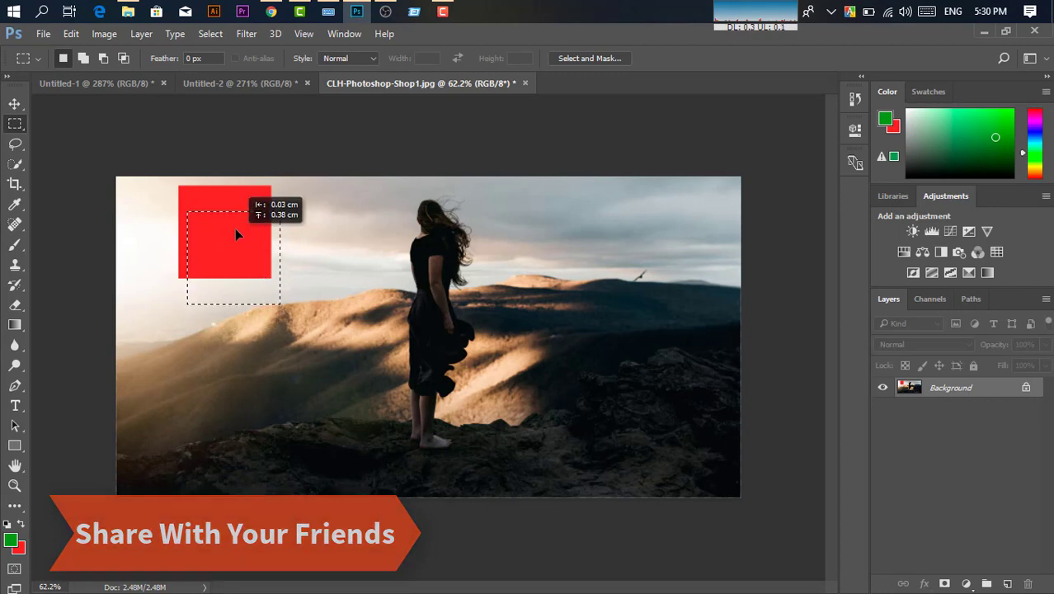
left_click(236, 223)
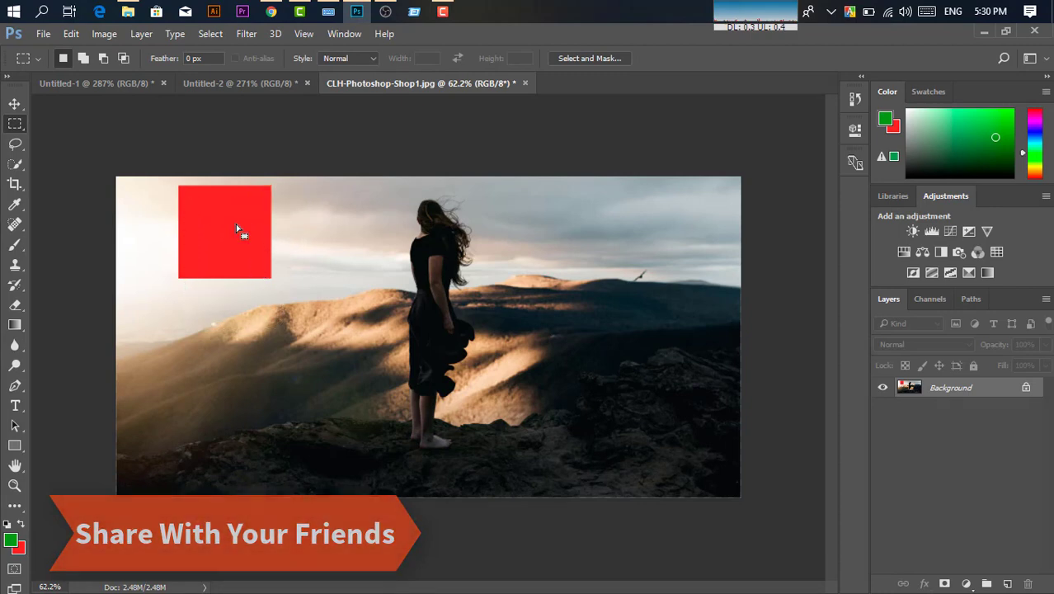
left_click(15, 104)
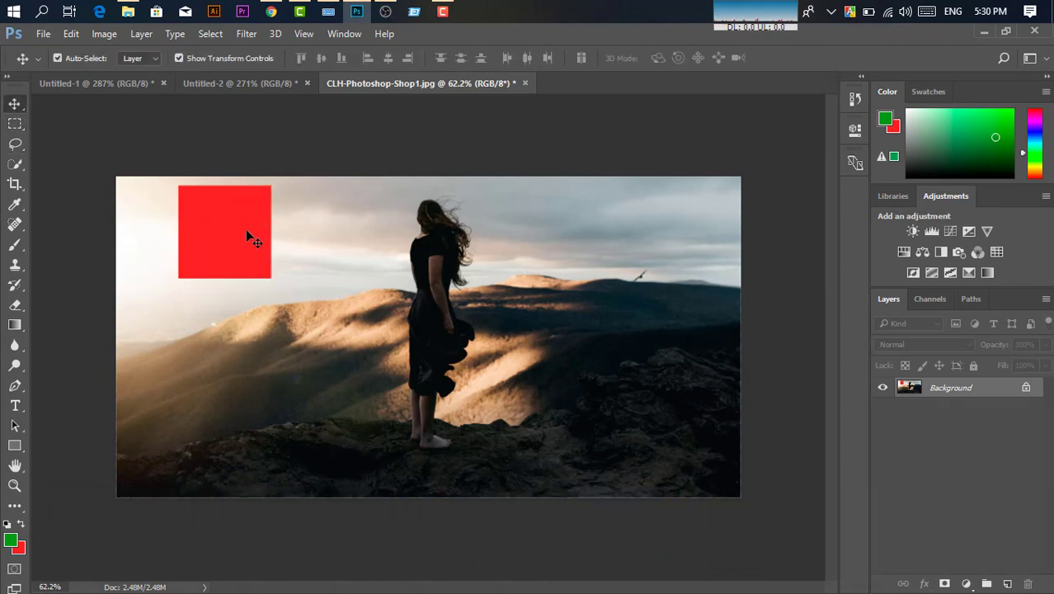
left_click_drag(246, 231, 247, 282)
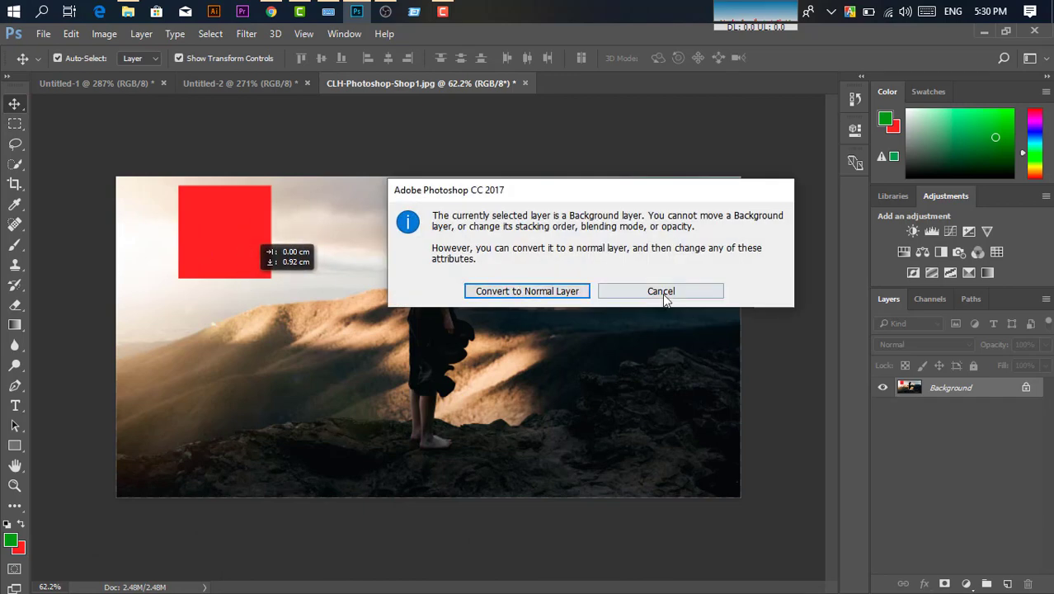
left_click(651, 291)
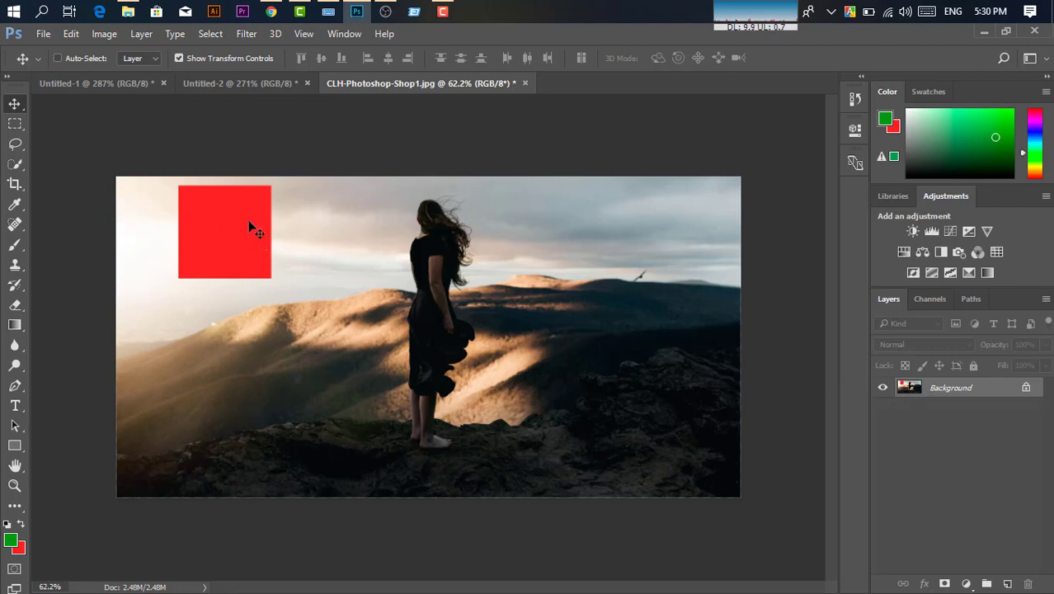
key("ctrl")
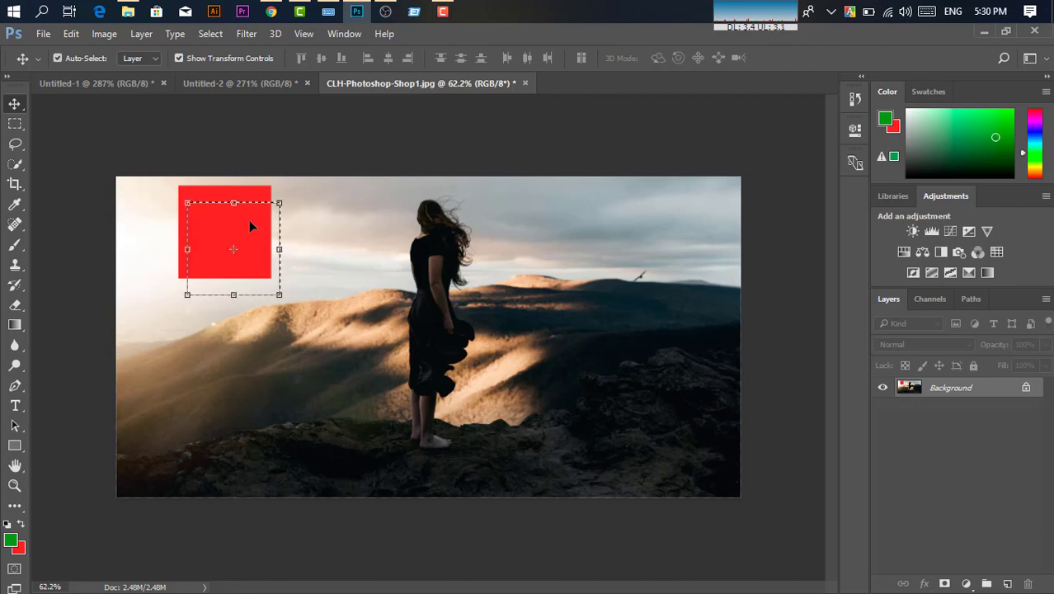
key("ctrl+alt+z")
key("ctrl+alt+z")
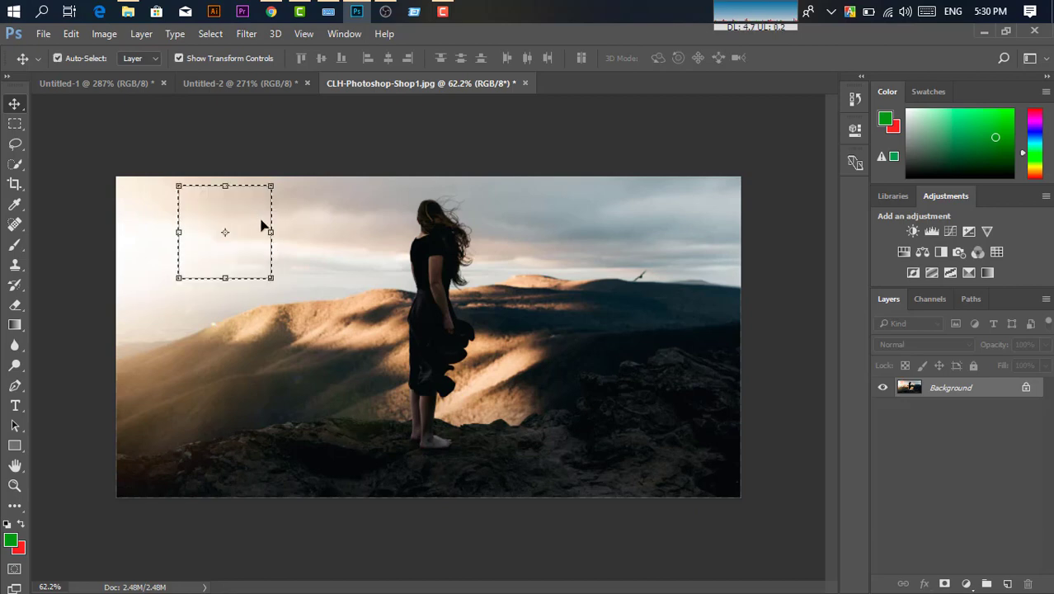
key("ctrl+alt+z")
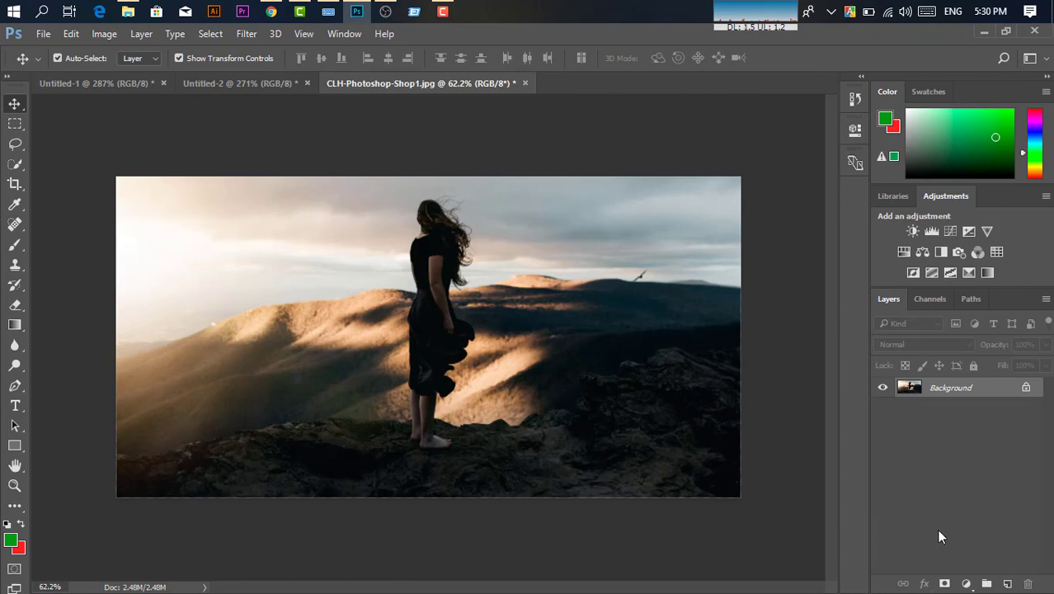
Add an empty layer and move a square marquee selection over the woman's head.
left_click(1007, 584)
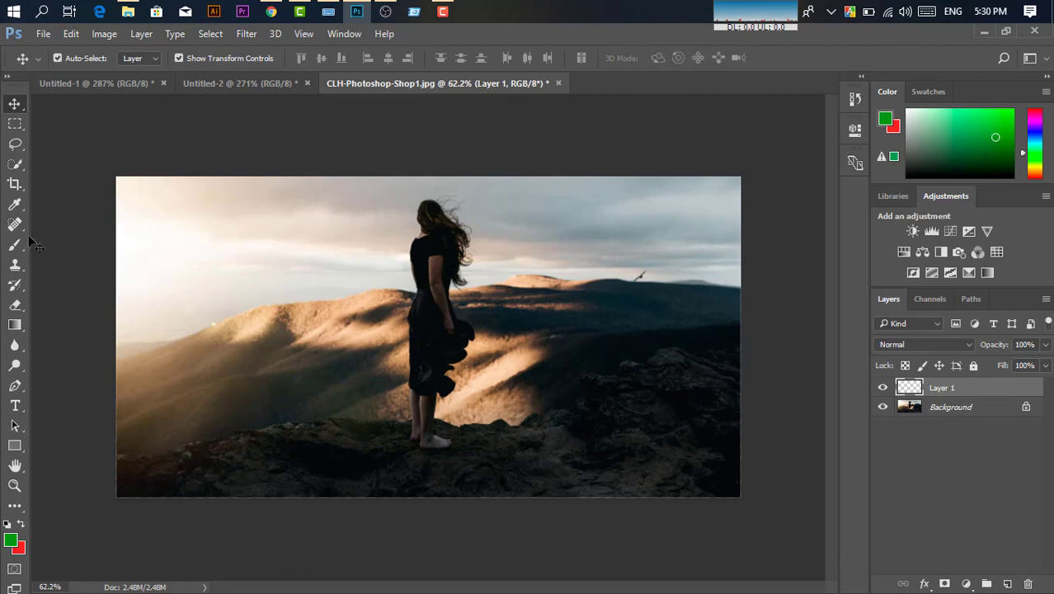
left_click(14, 124)
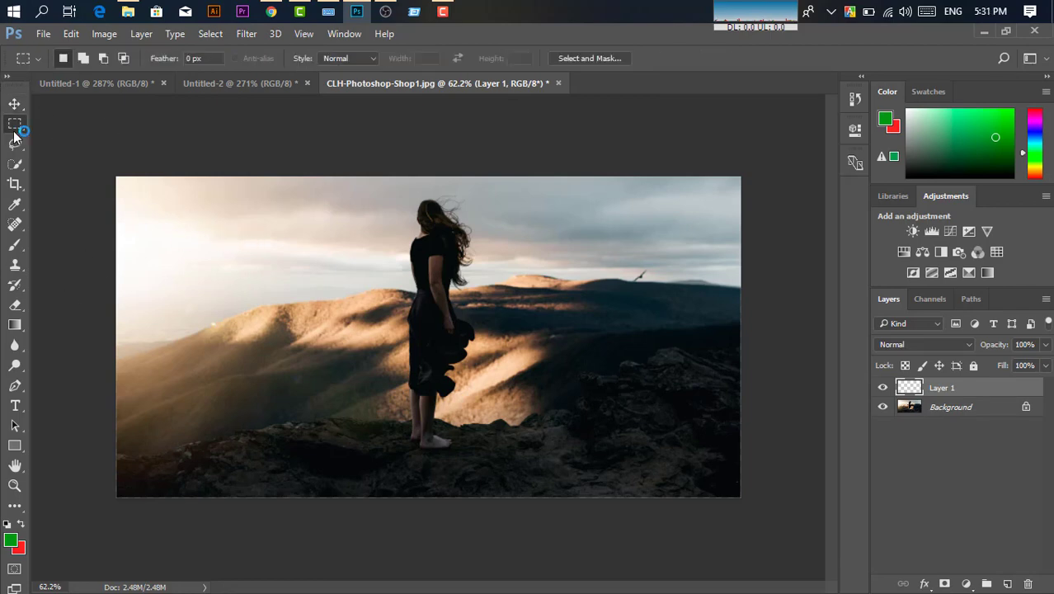
right_click(21, 128)
left_click(87, 125)
left_click_drag(231, 218, 360, 299)
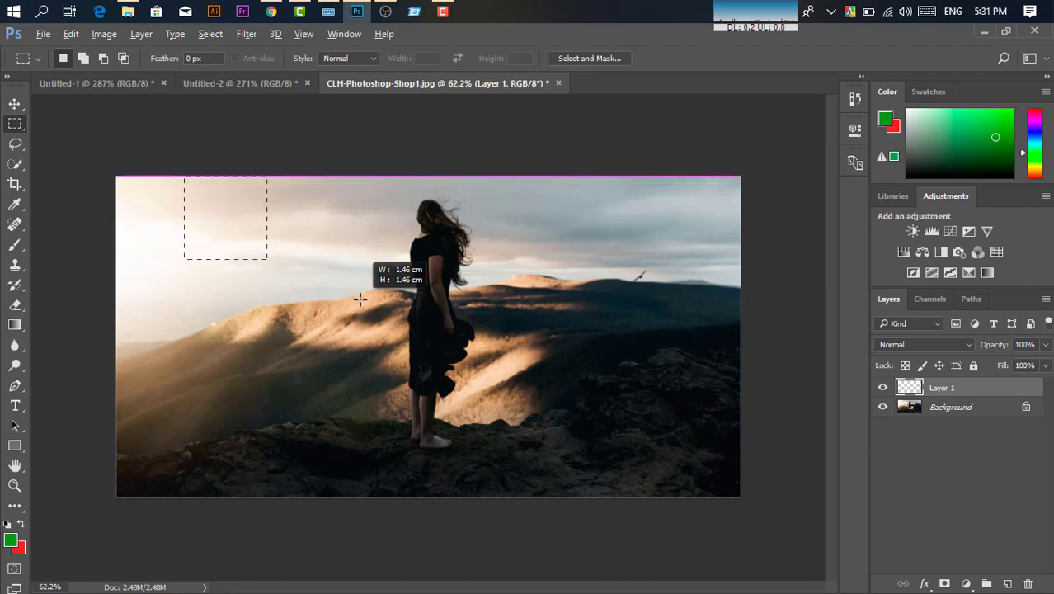
mouse_move(243, 225)
left_mouse_down()
mouse_move(266, 275)
mouse_move(408, 282)
mouse_move(443, 246)
left_mouse_up()
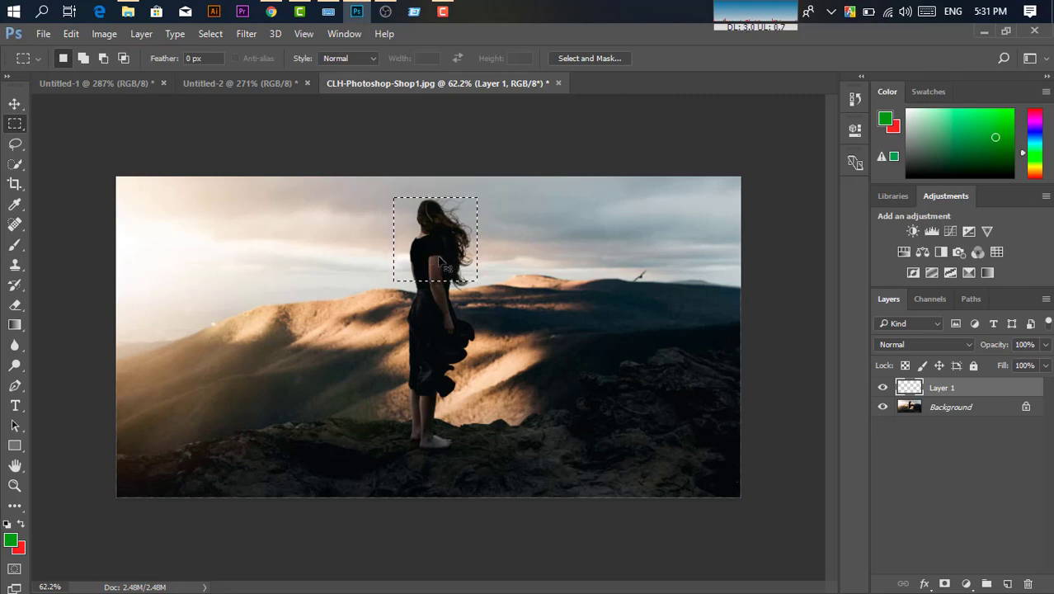
key("ctrl+j")
left_click(517, 256)
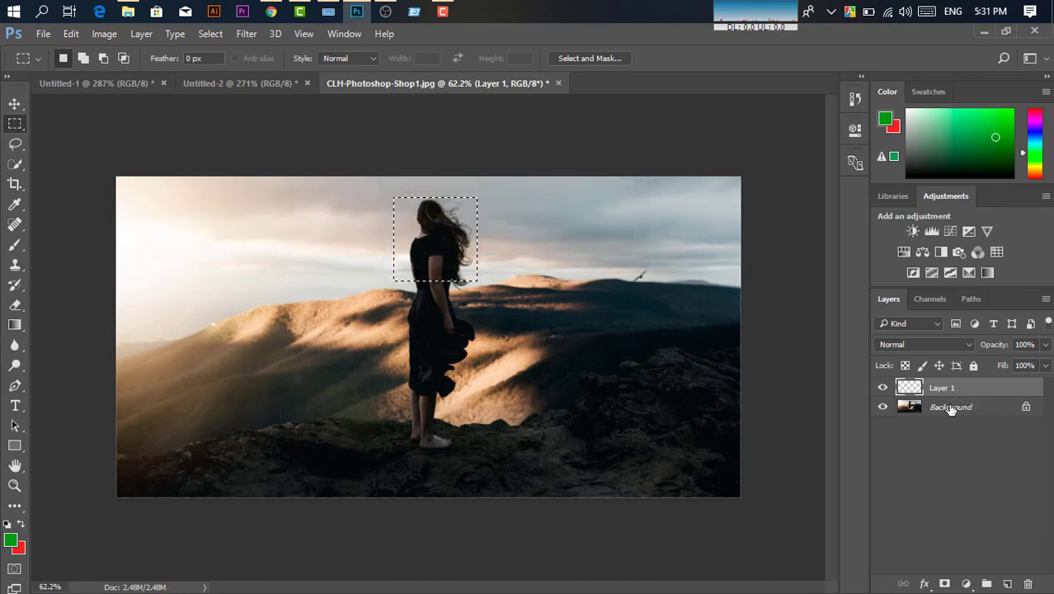
left_click_drag(455, 254, 447, 273)
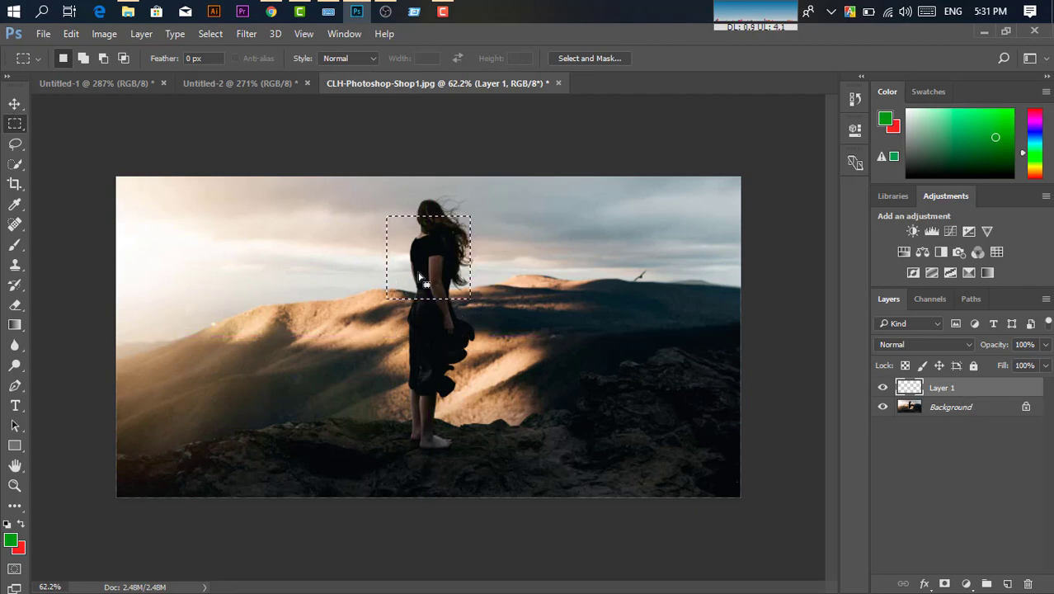
left_click(428, 247)
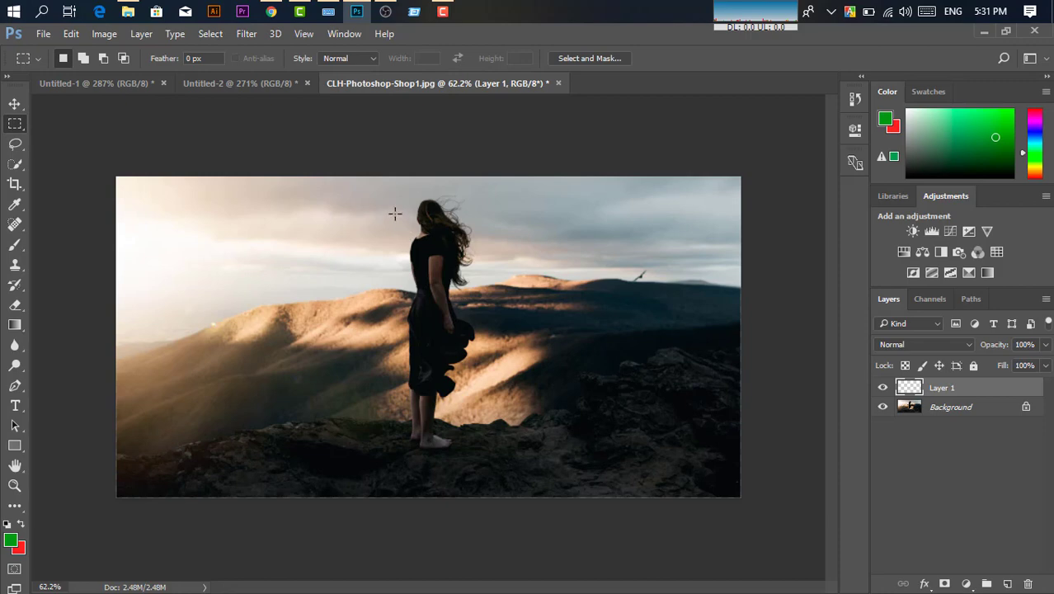
Fill a rectangle around the woman's upper body with red, cut it, and delete Layer 1.
left_click_drag(400, 191, 480, 294)
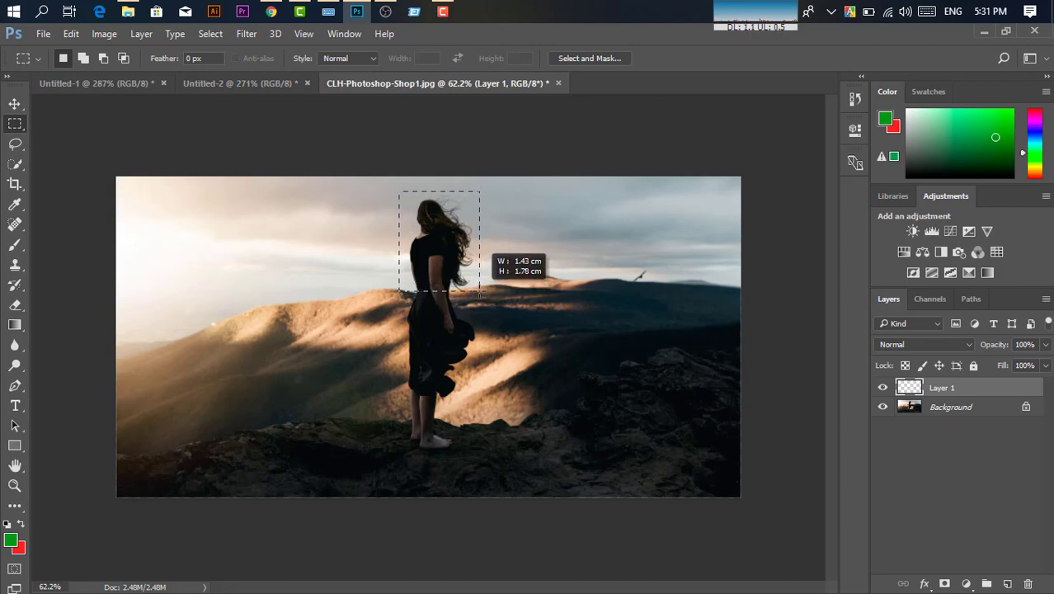
left_click_drag(480, 294, 480, 290)
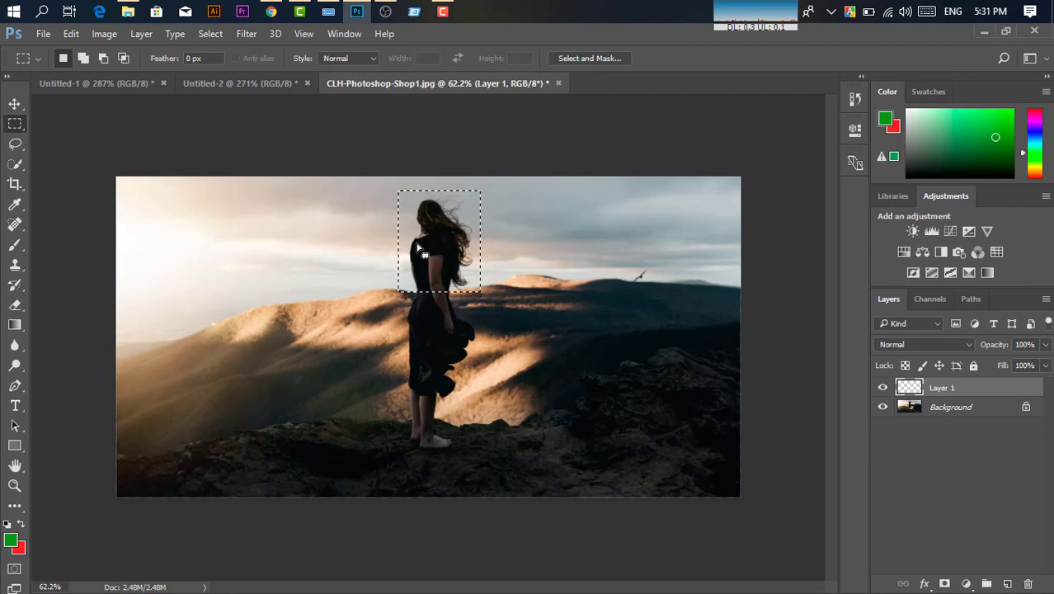
key("ctrl+BackSpace")
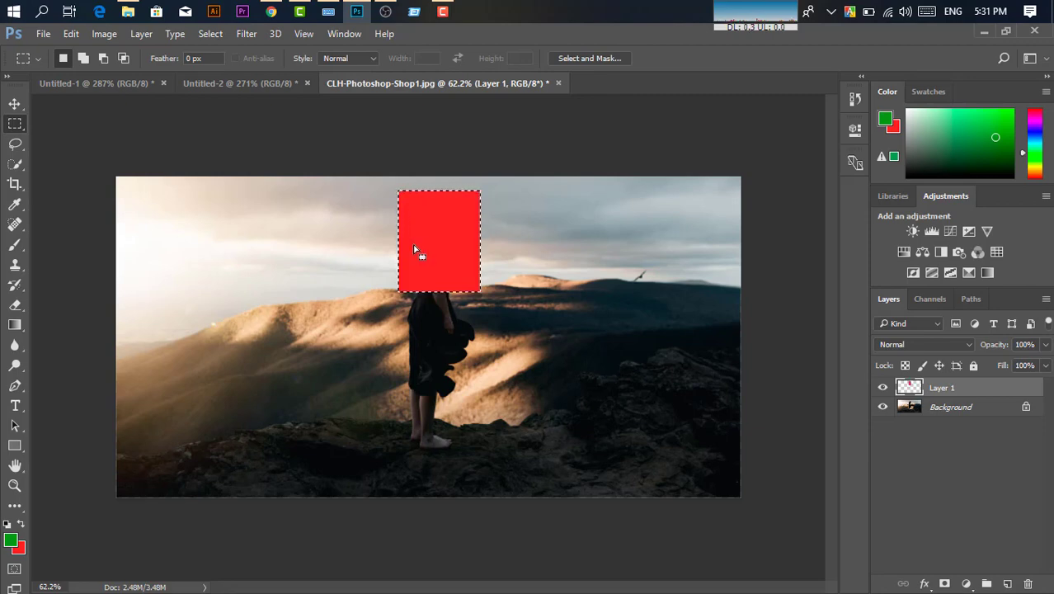
left_click(15, 104)
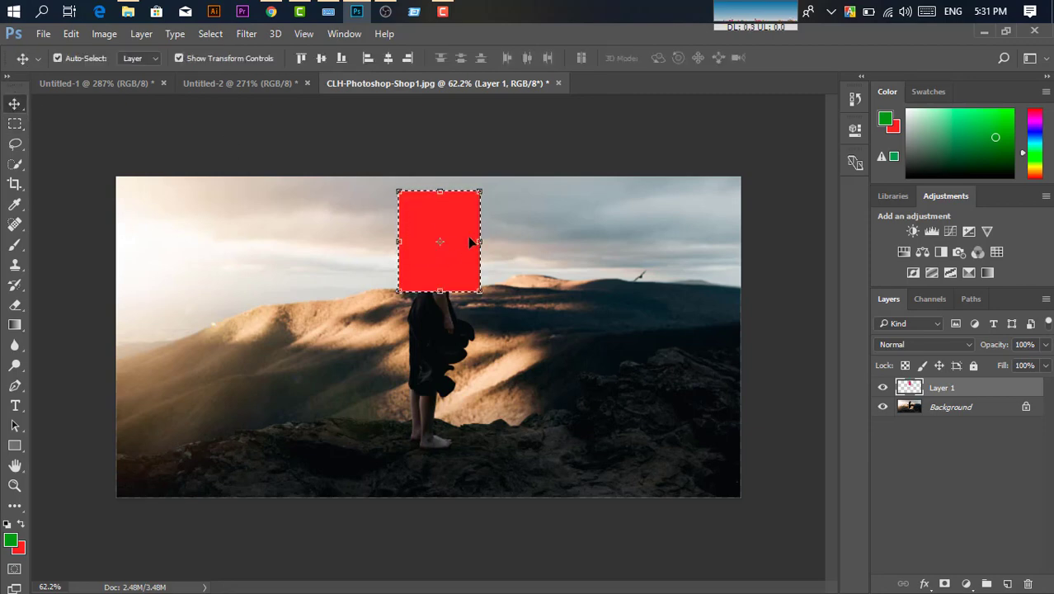
left_click_drag(458, 249, 458, 221)
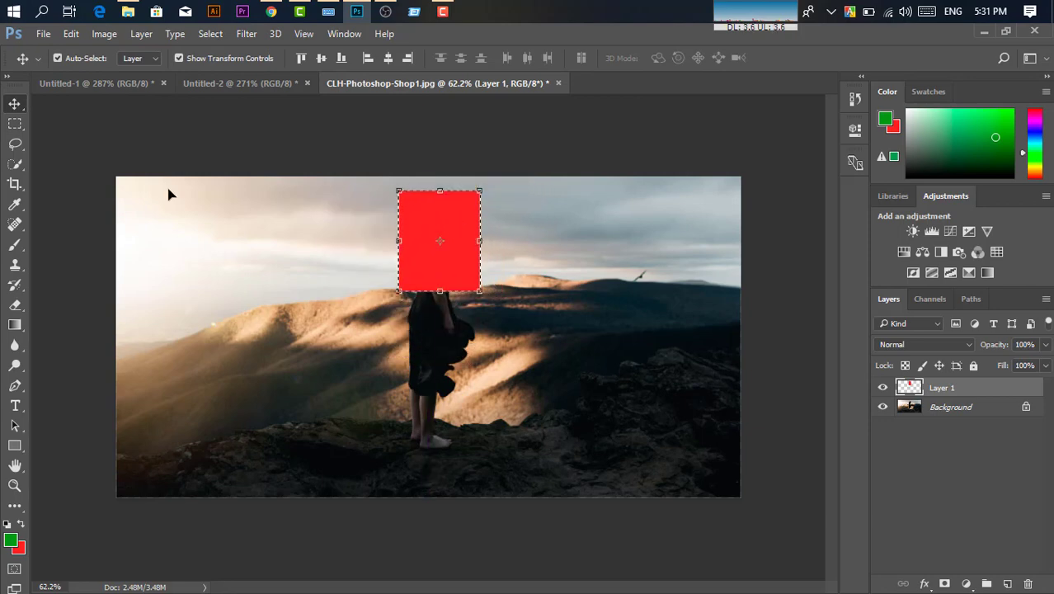
left_click(14, 123)
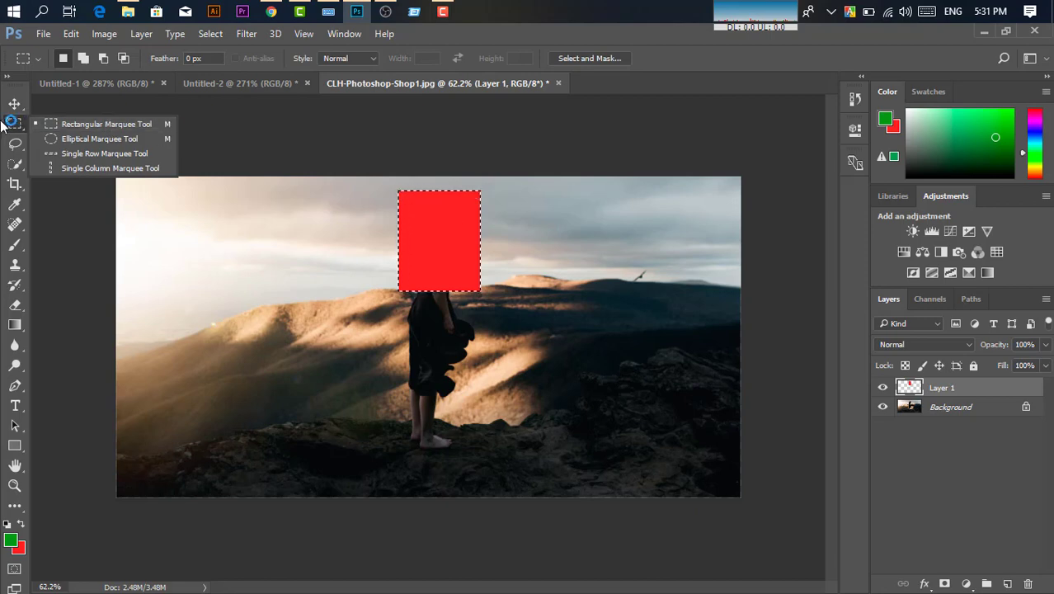
left_click(5, 124)
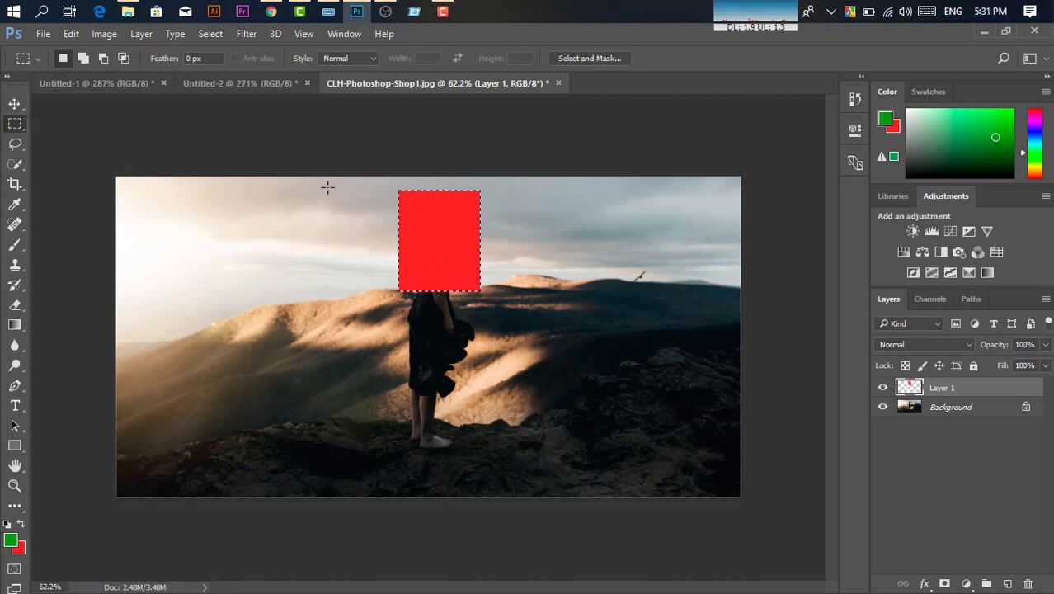
left_click_drag(456, 219, 414, 228)
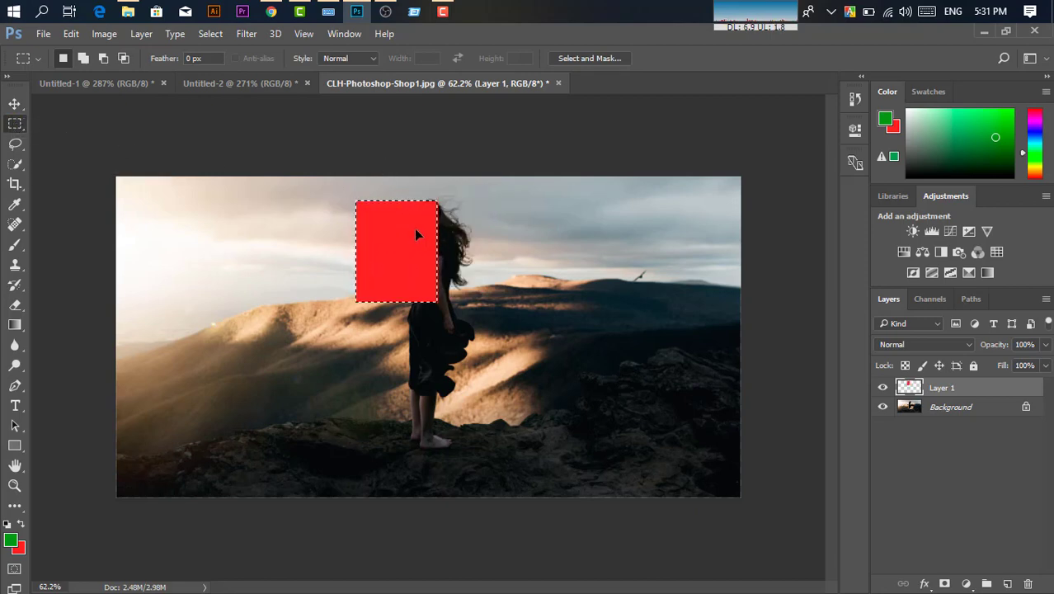
key("ctrl+x")
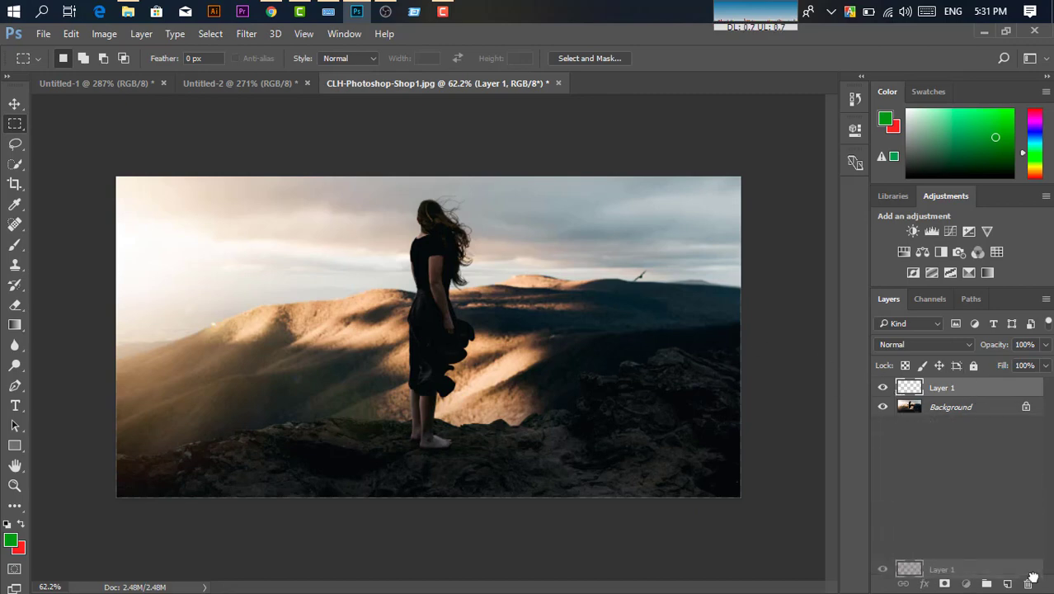
mouse_move(1000, 397)
left_mouse_down()
mouse_move(978, 386)
mouse_move(1028, 583)
left_mouse_up()
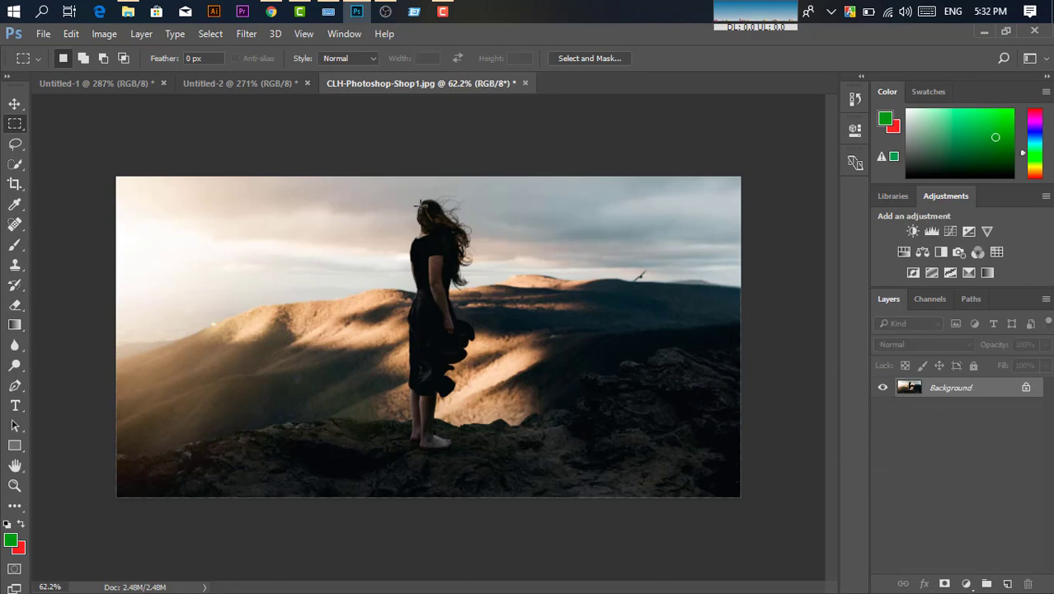
Copy the woman's head and shoulders to a new layer, move it lower right, then remove it.
right_click(15, 123)
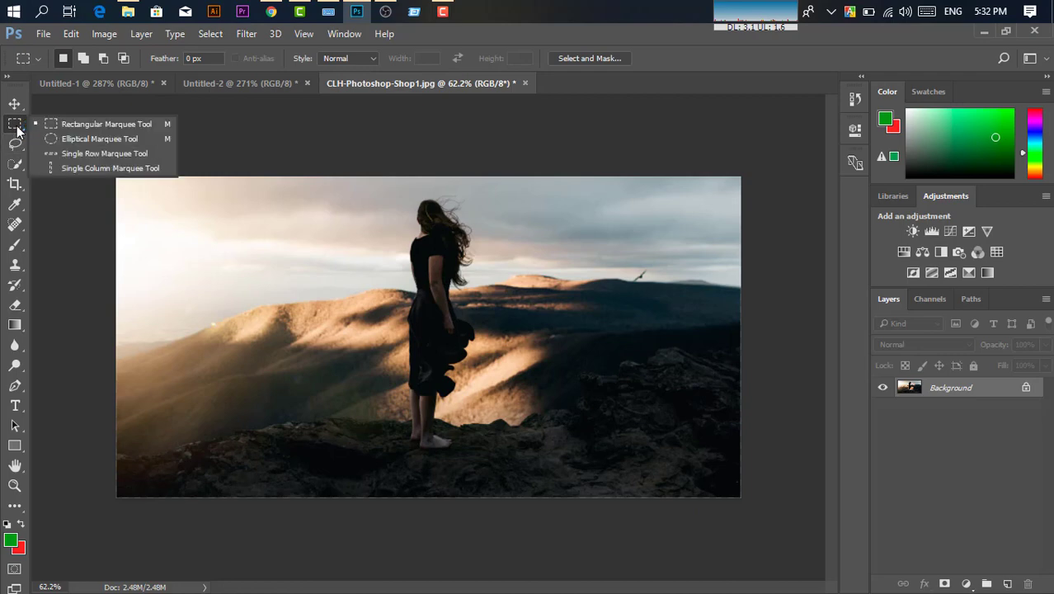
left_click(82, 123)
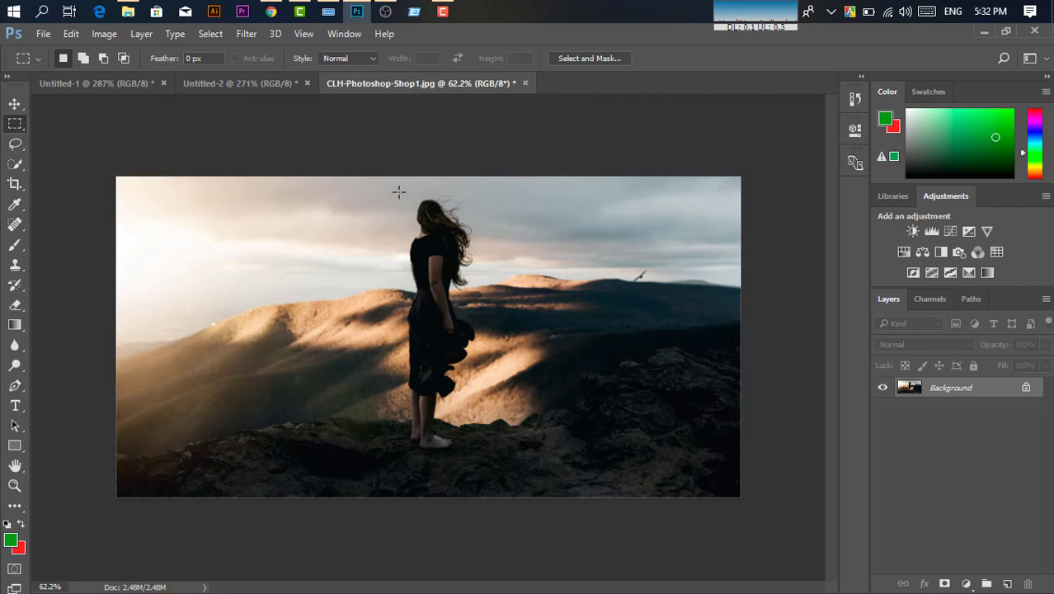
left_click_drag(398, 191, 476, 292)
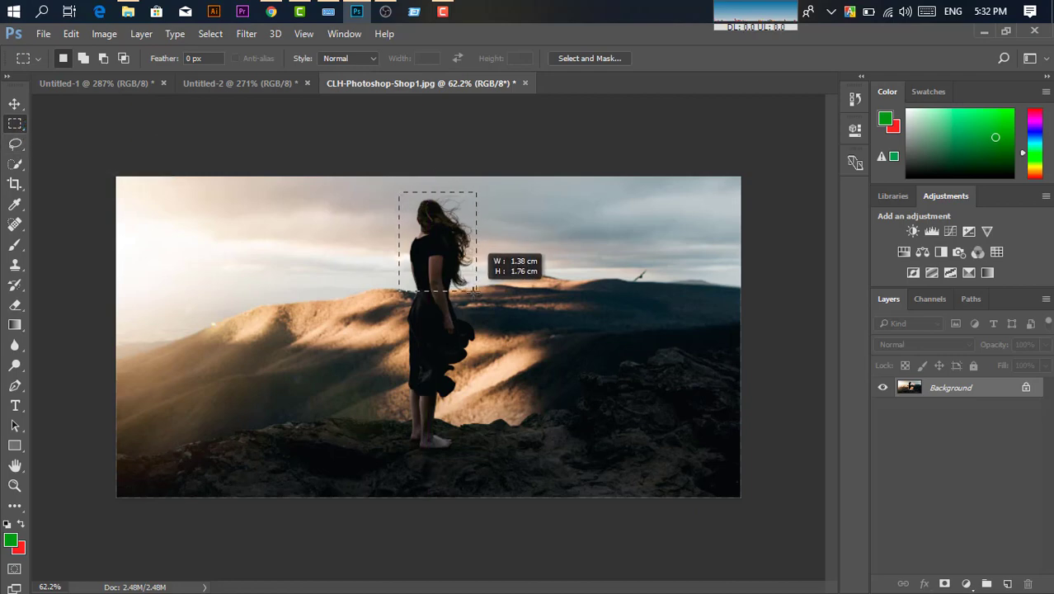
left_click_drag(475, 292, 474, 294)
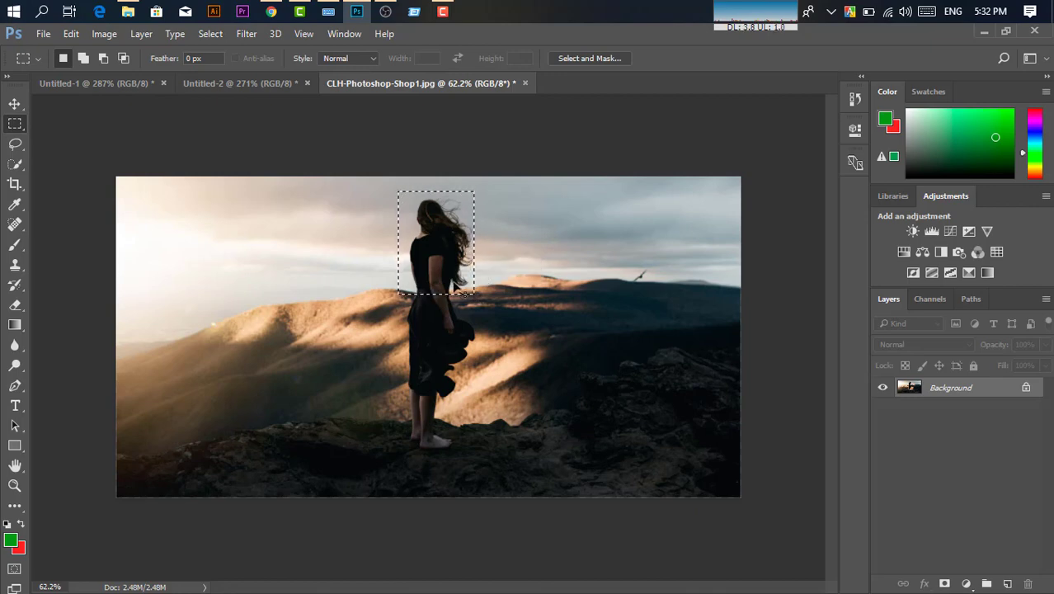
key("ctrl+j")
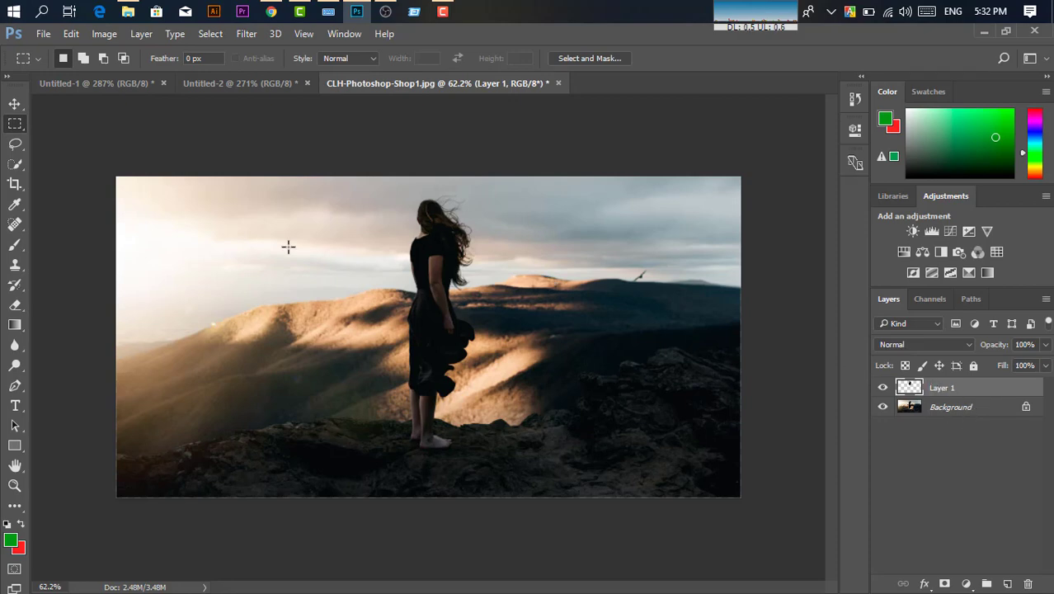
left_click(14, 103)
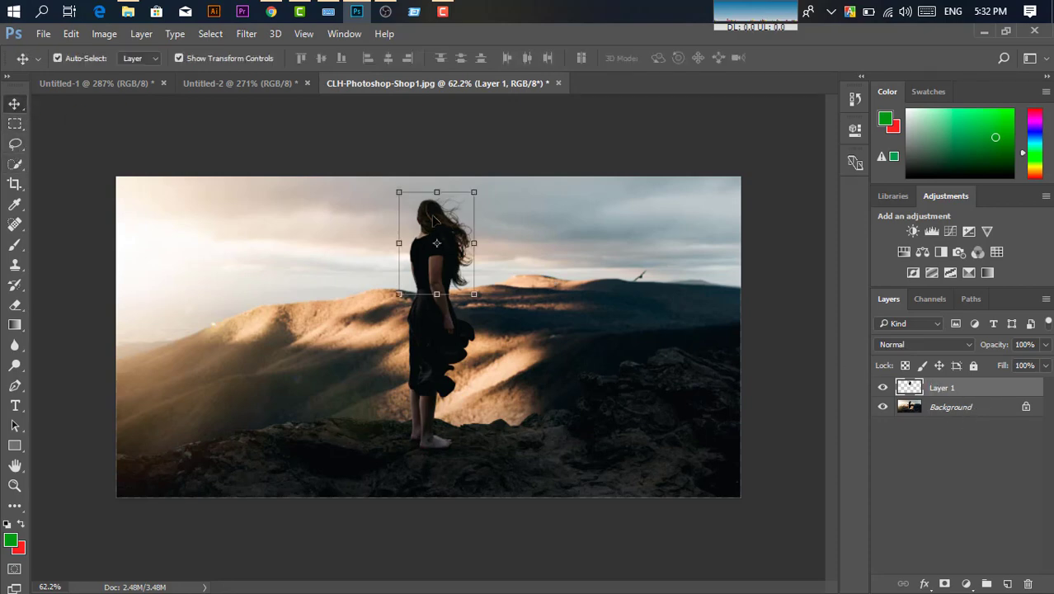
left_click_drag(439, 249, 628, 386)
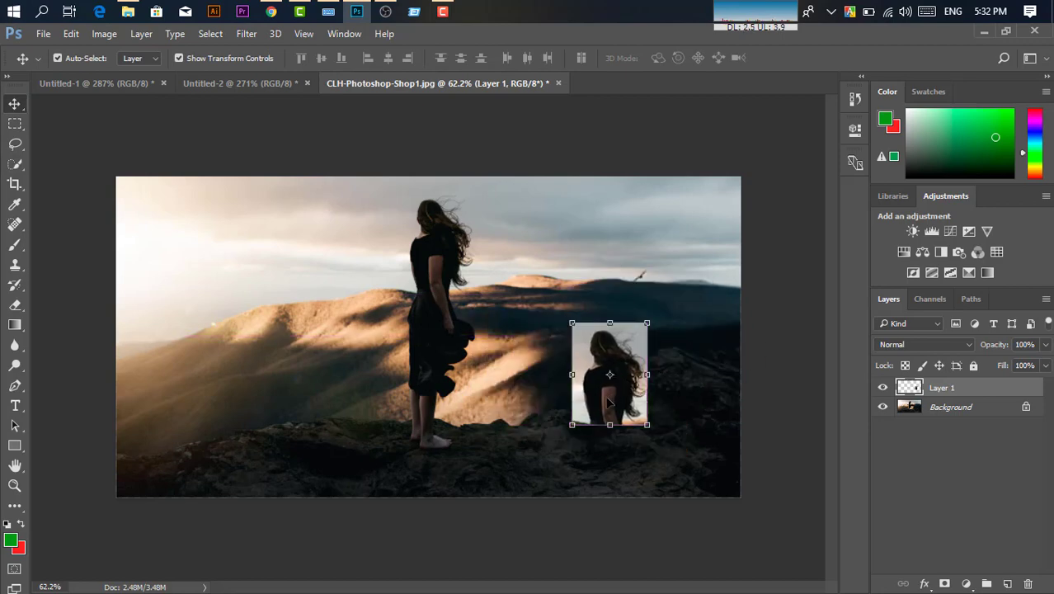
key("Delete")
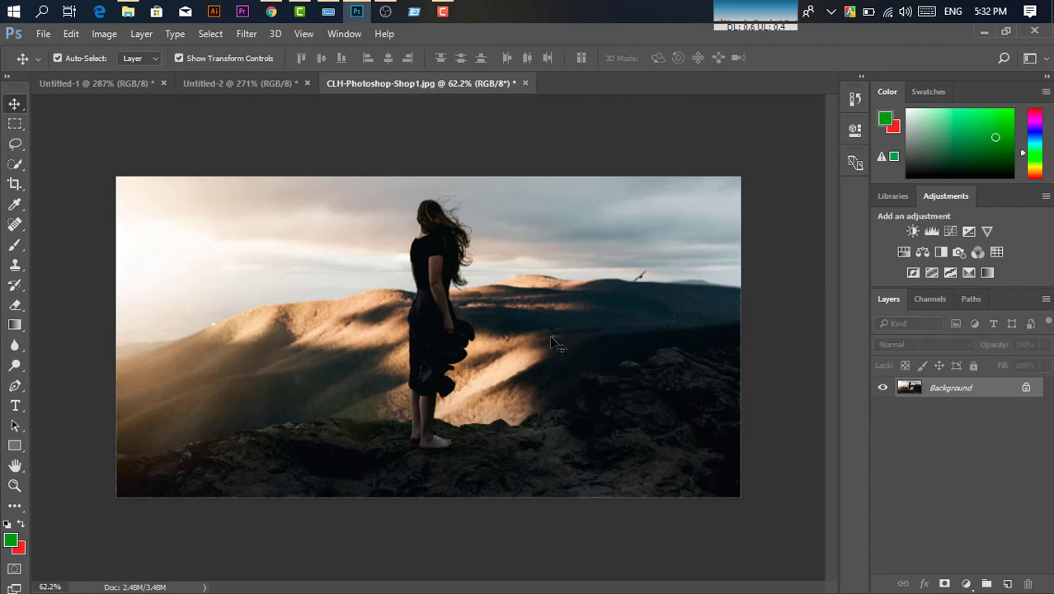
left_click(8, 128)
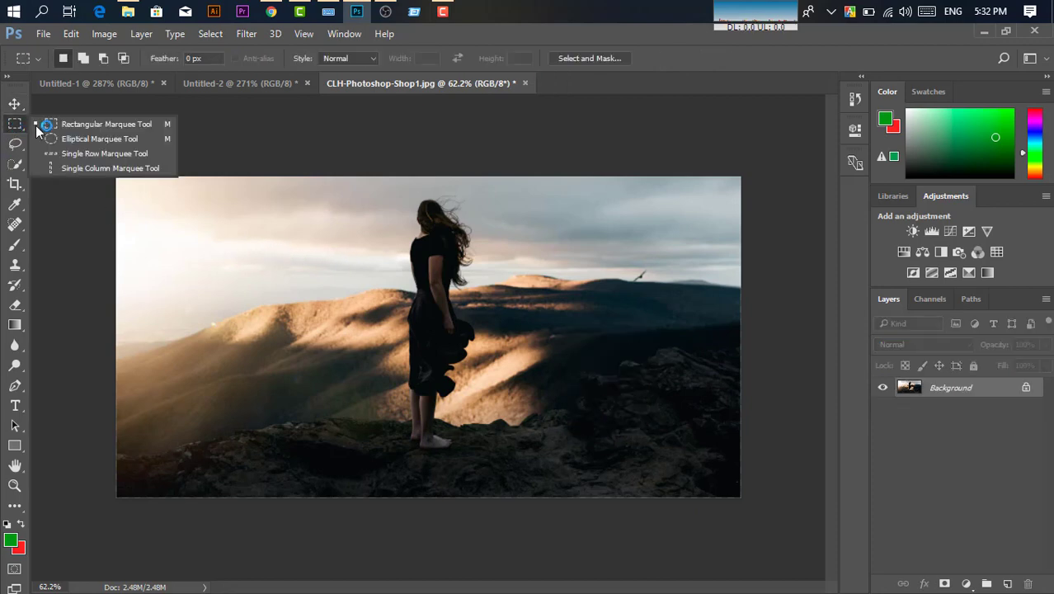
Fill elliptical selections with red: left of the woman, on the right hillside and bottom centre.
left_click(105, 139)
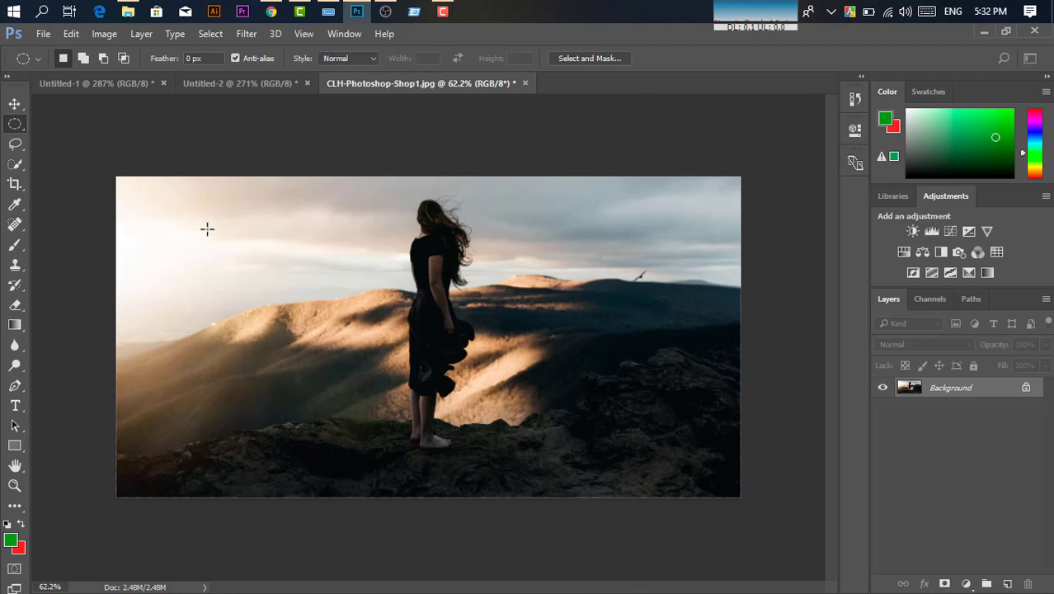
left_click_drag(281, 273, 352, 366)
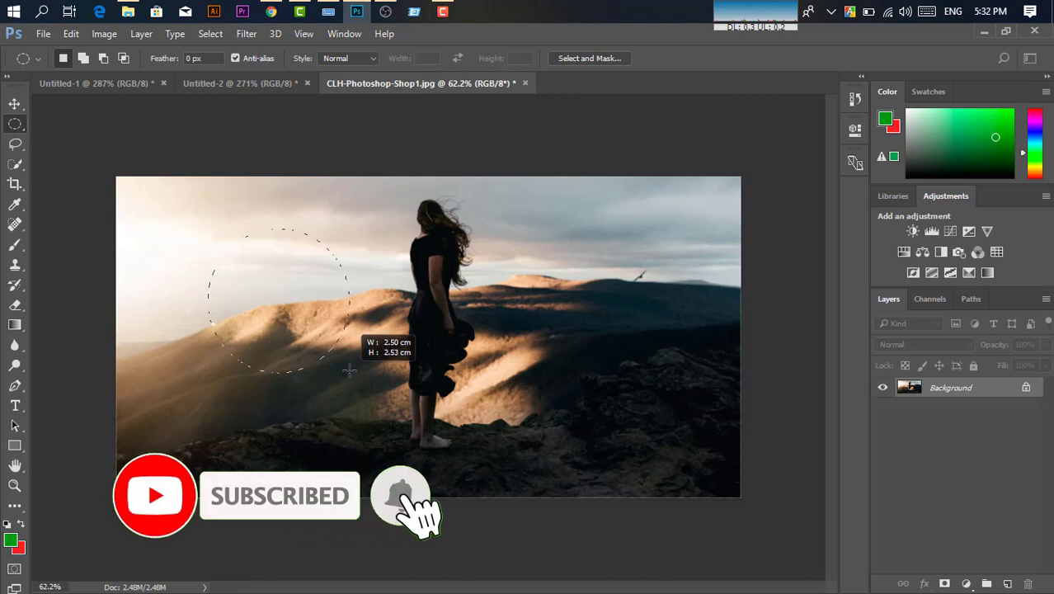
left_click_drag(352, 366, 351, 368)
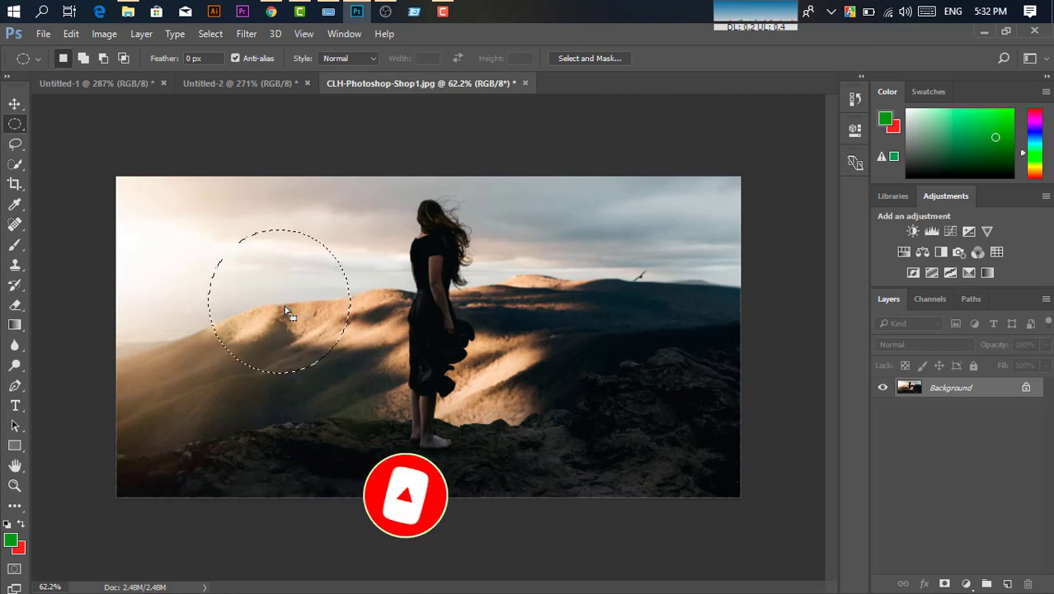
key("ctrl+BackSpace")
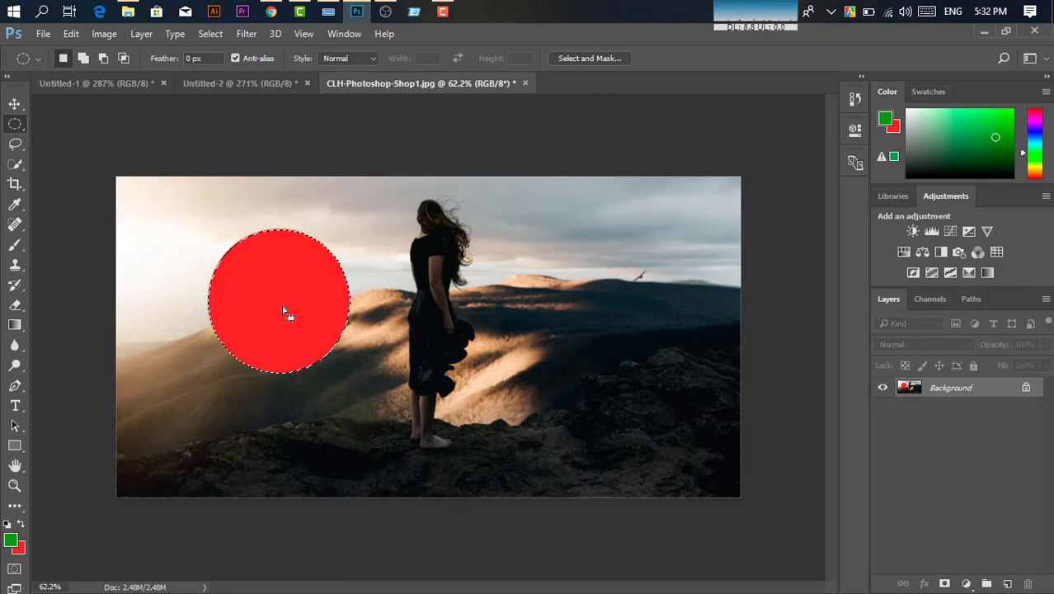
left_click_drag(277, 315, 567, 385)
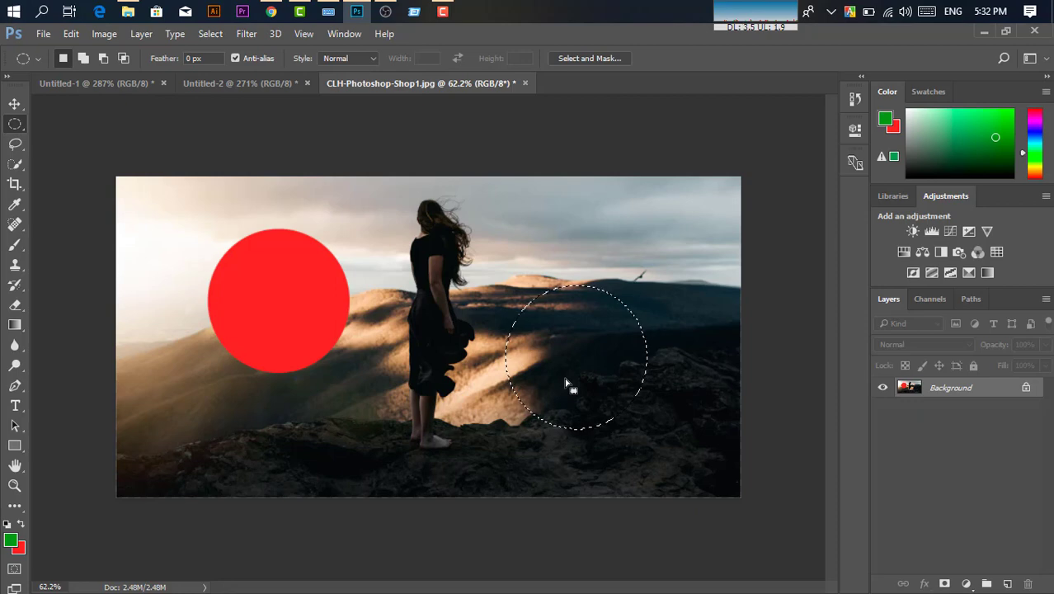
key("ctrl+BackSpace")
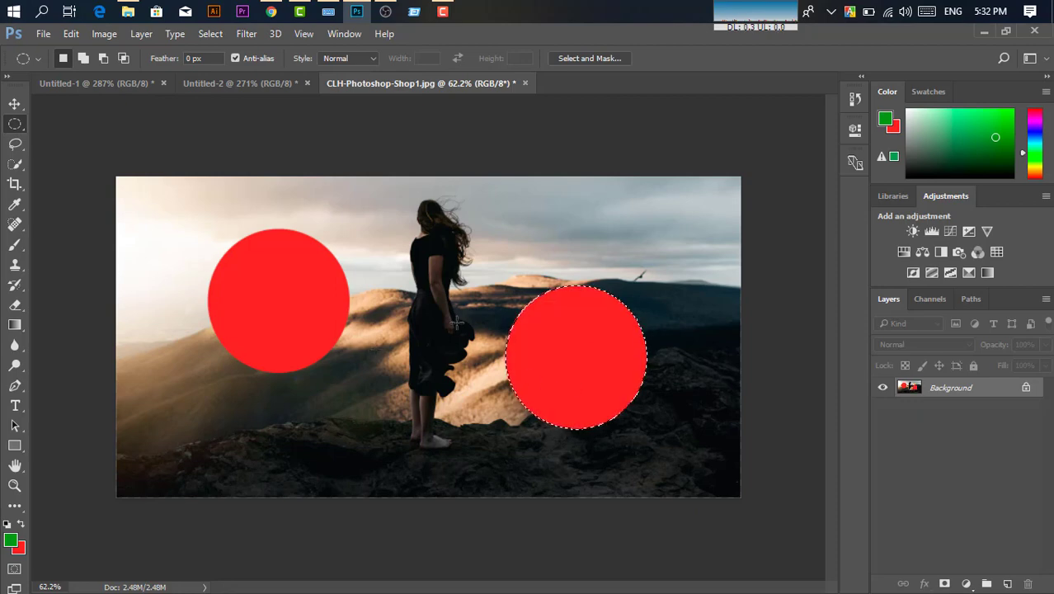
left_click_drag(579, 340, 411, 400)
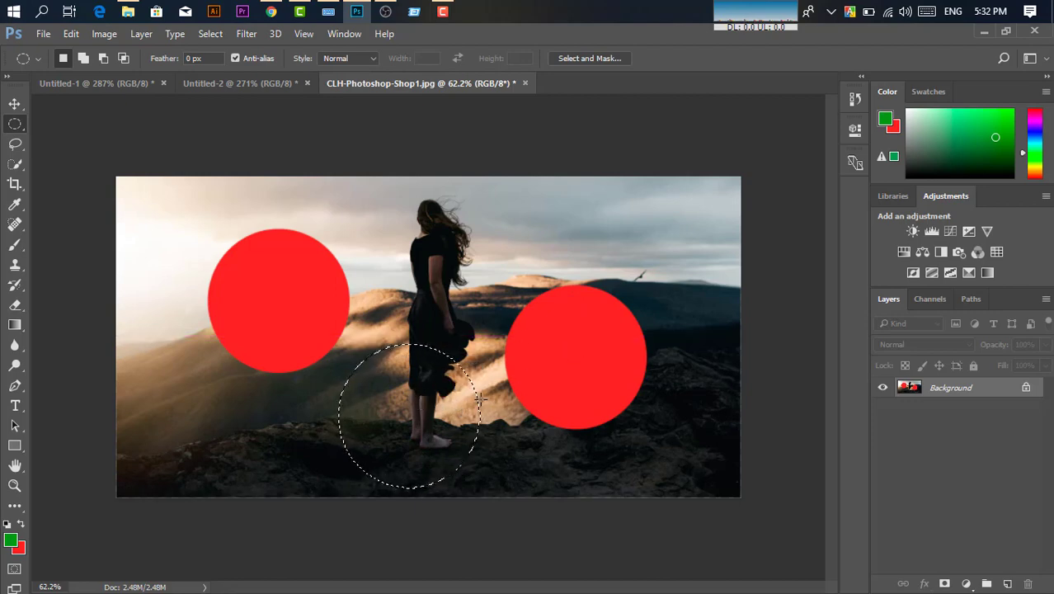
key("ctrl+BackSpace")
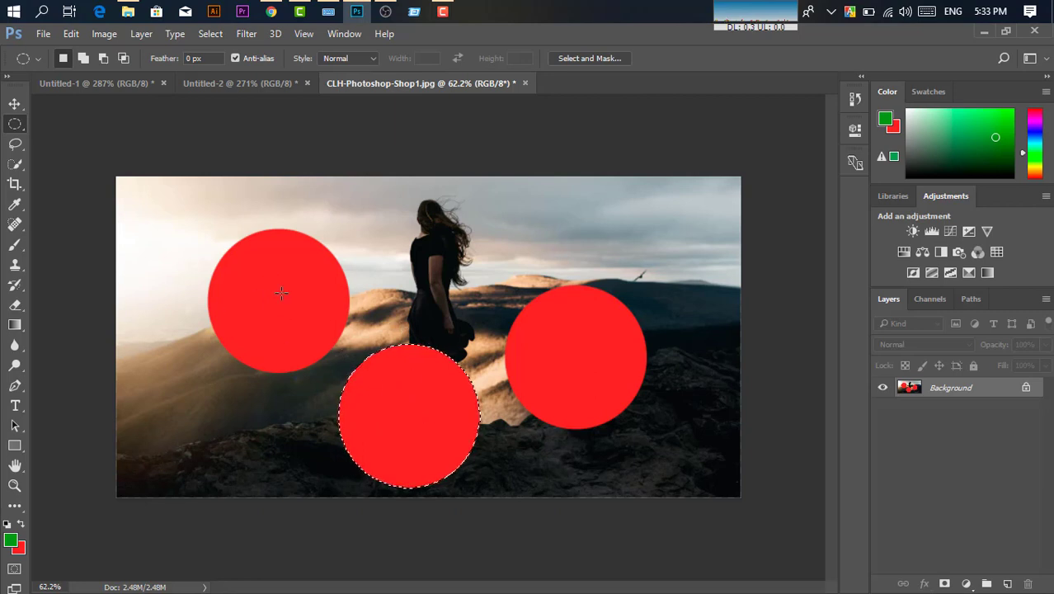
right_click(17, 124)
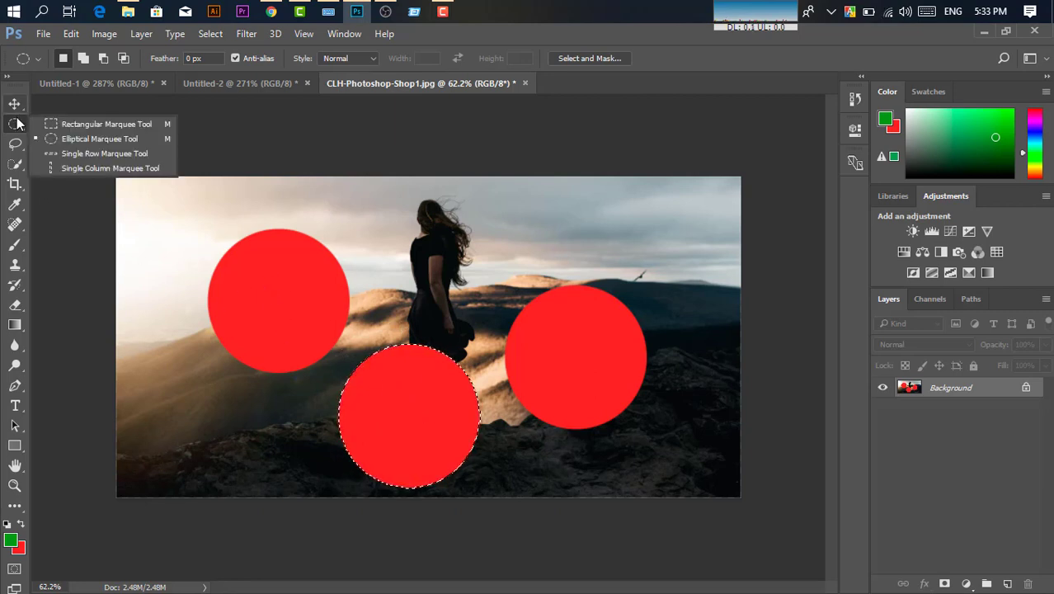
left_click(16, 124)
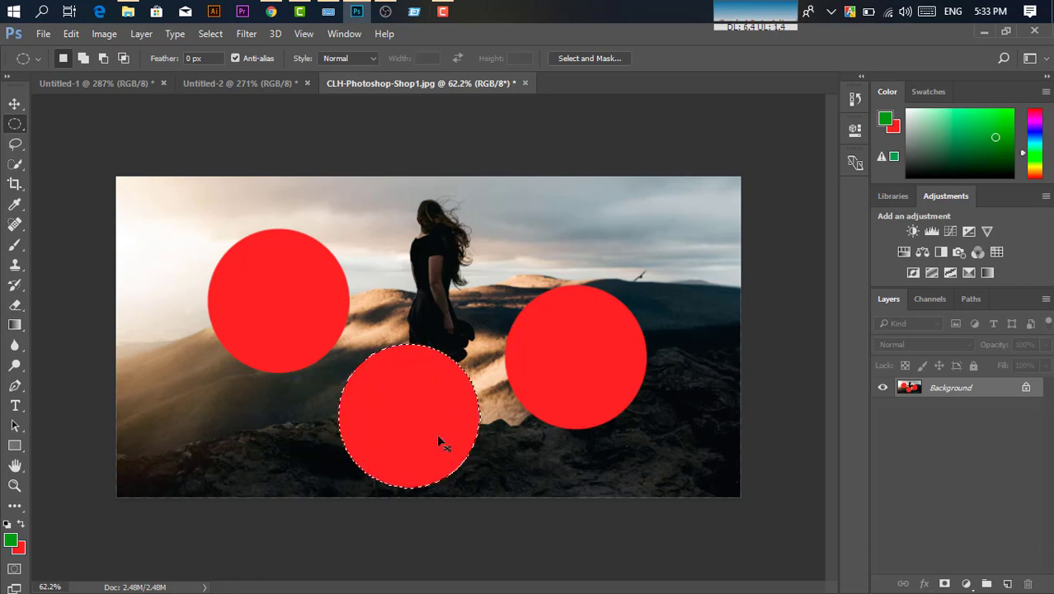
left_click(411, 414)
Try dragging the Background layer with the Move tool, then cancel the warning.
left_click(9, 106)
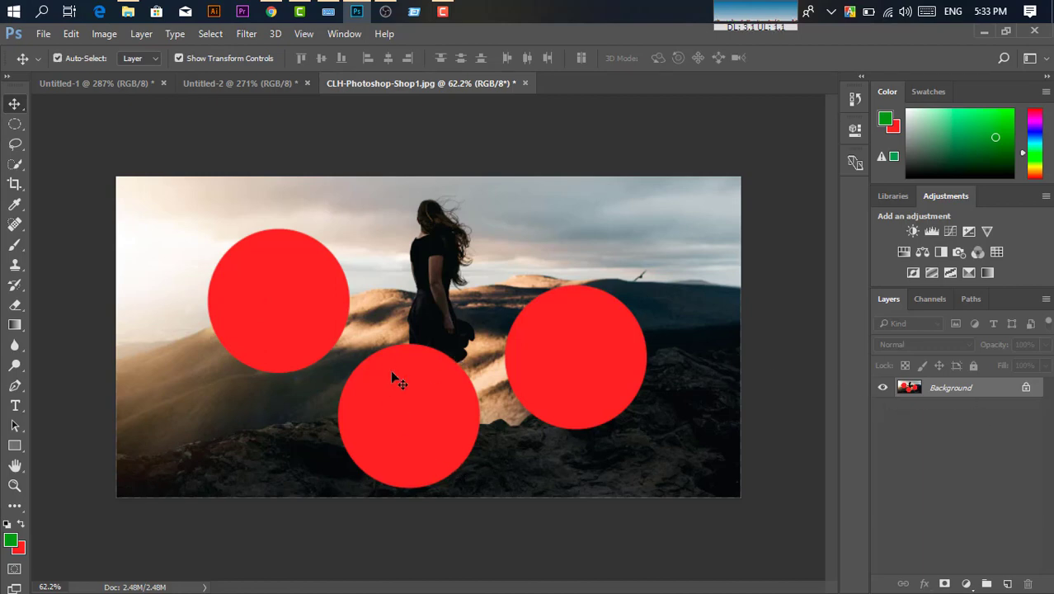
left_click_drag(597, 322, 536, 338)
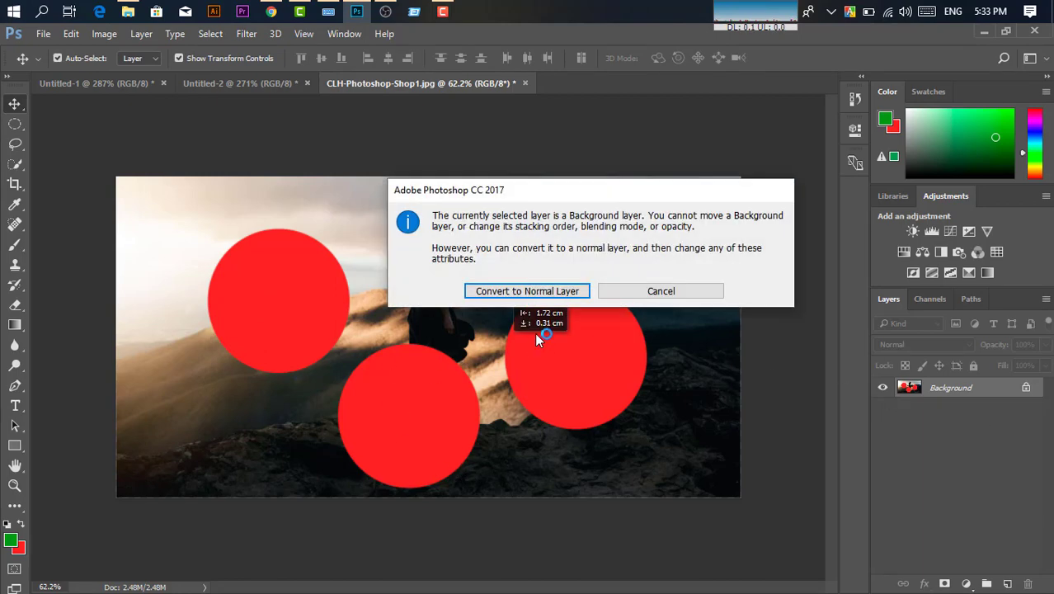
left_click(663, 292)
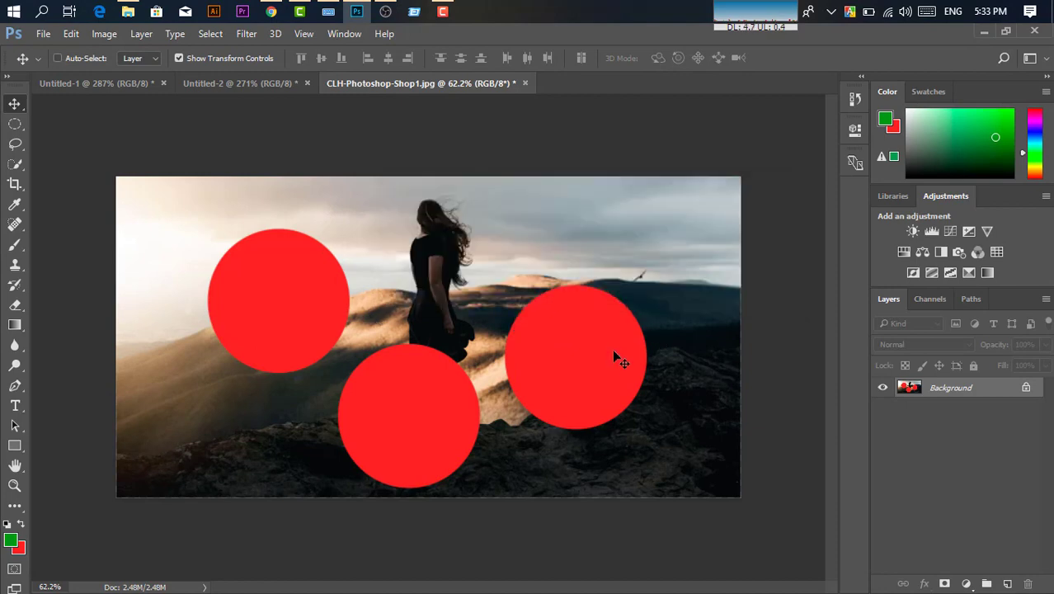
Step back three history states to remove the bottom and right red circles.
key("ctrl+alt+z")
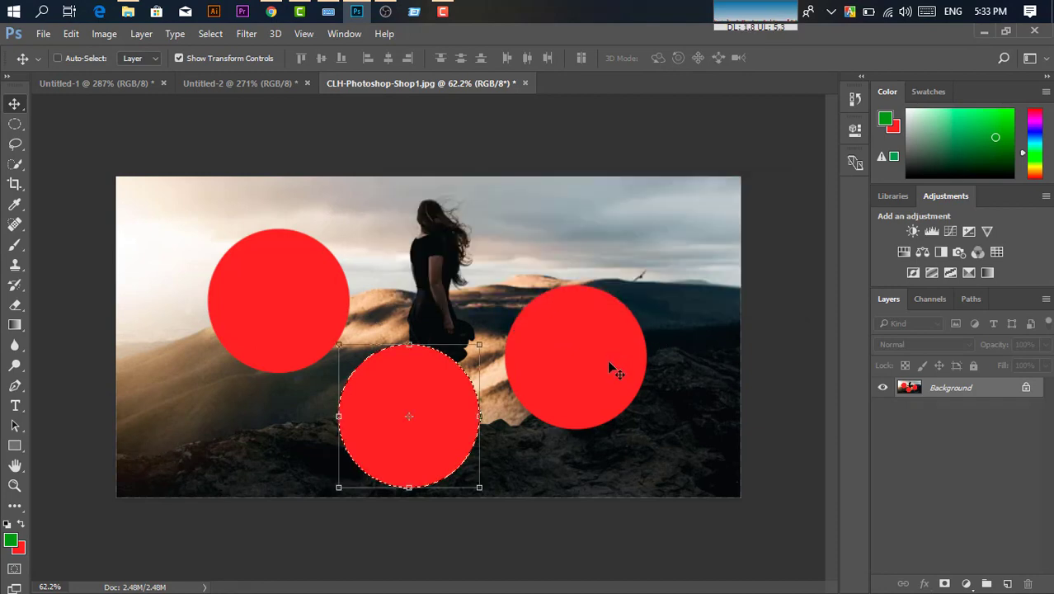
key("ctrl+alt+z")
key("ctrl+alt+z")
key("ctrl+alt+z")
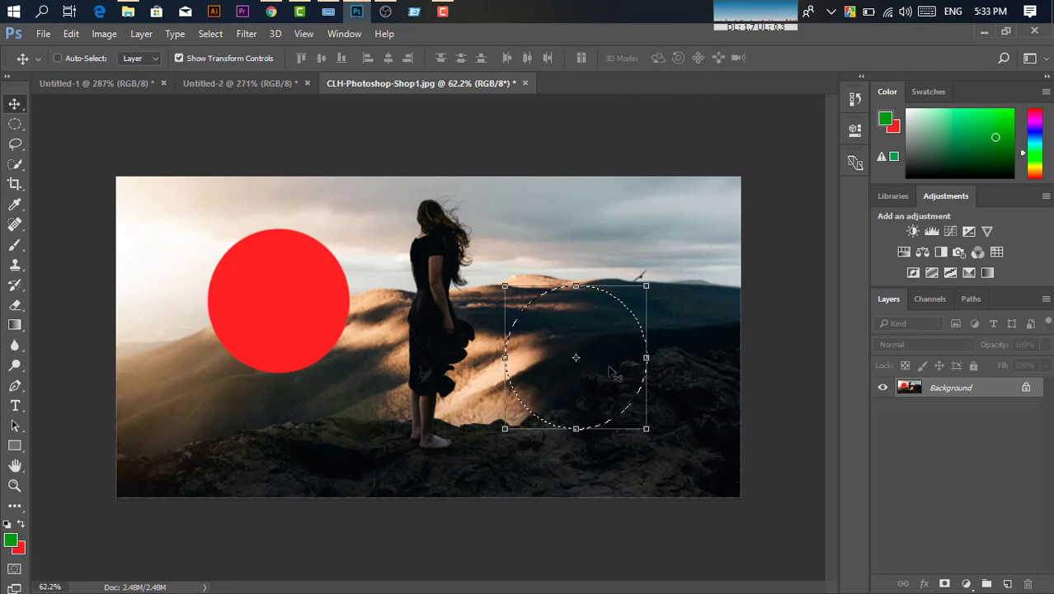
key("ctrl+alt+z")
key("ctrl+alt+z")
key("ctrl+alt+z")
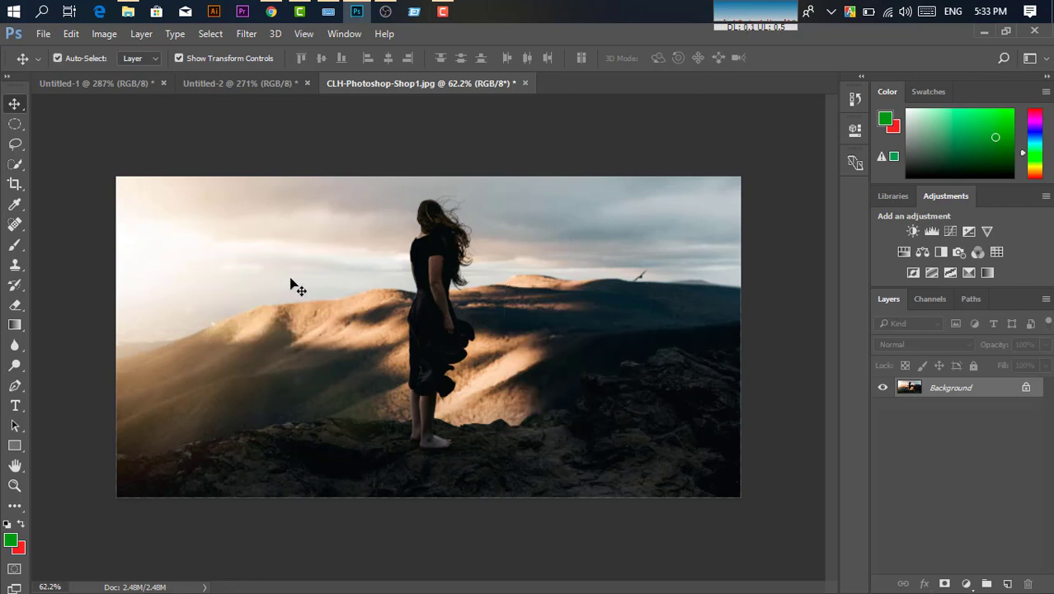
left_click(14, 124)
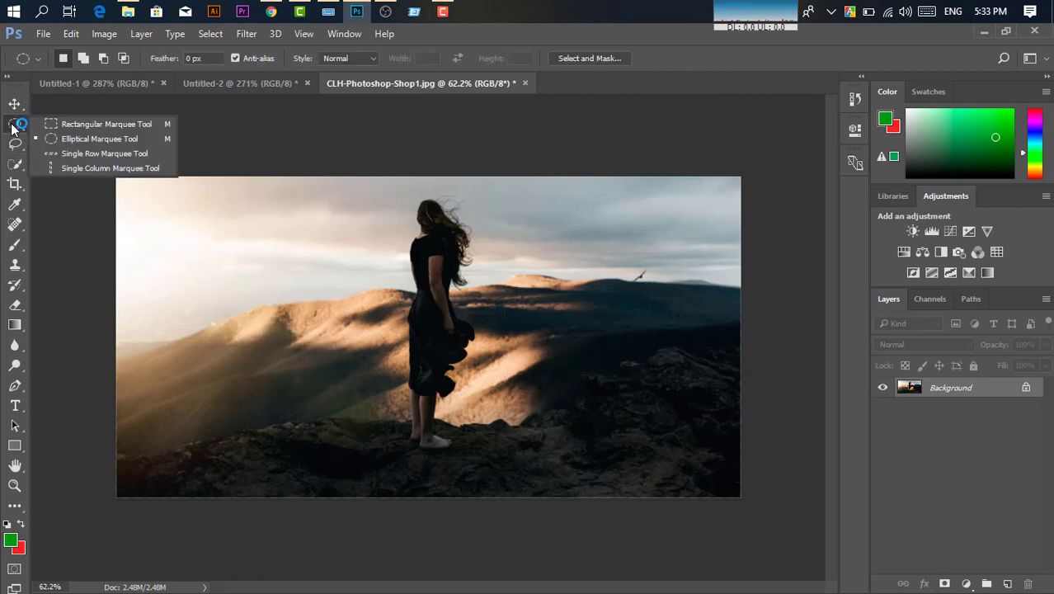
left_click(95, 141)
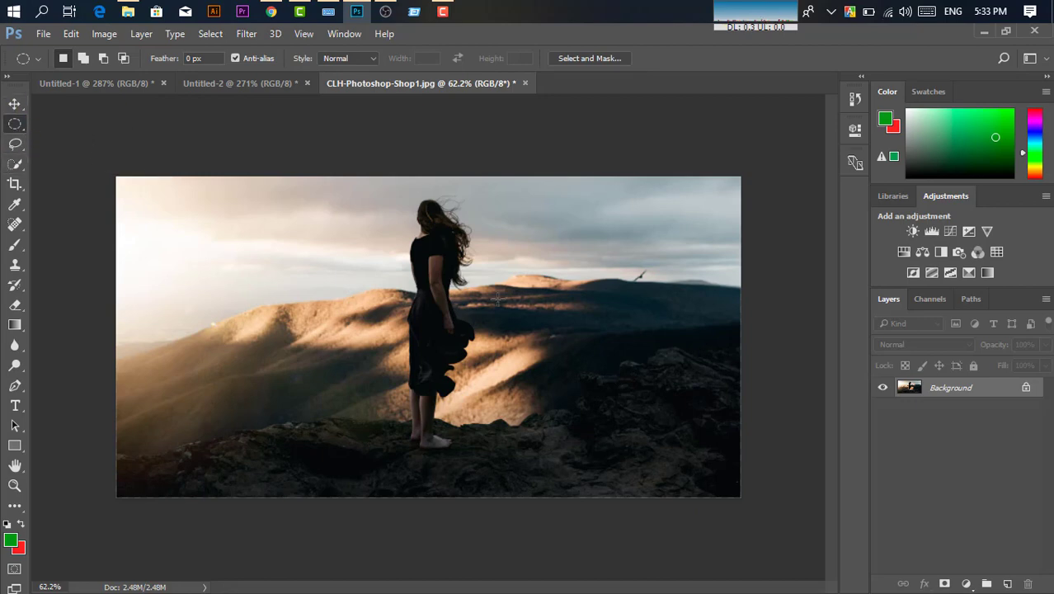
left_click_drag(522, 307, 614, 383)
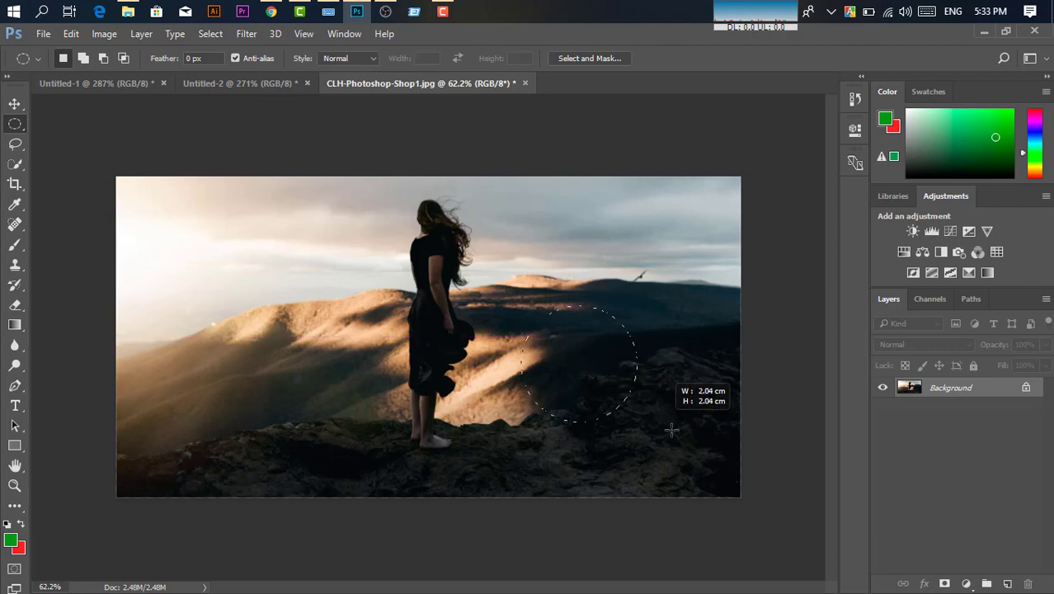
mouse_move(614, 382)
left_mouse_down()
mouse_move(556, 376)
mouse_move(611, 395)
mouse_move(584, 382)
left_mouse_up()
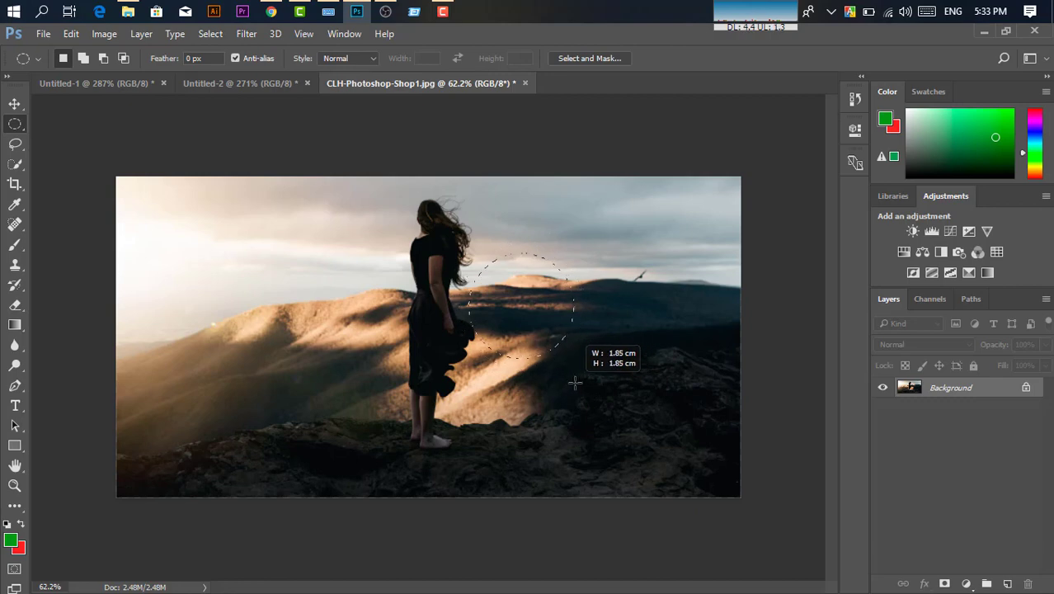
left_click_drag(584, 382, 574, 379)
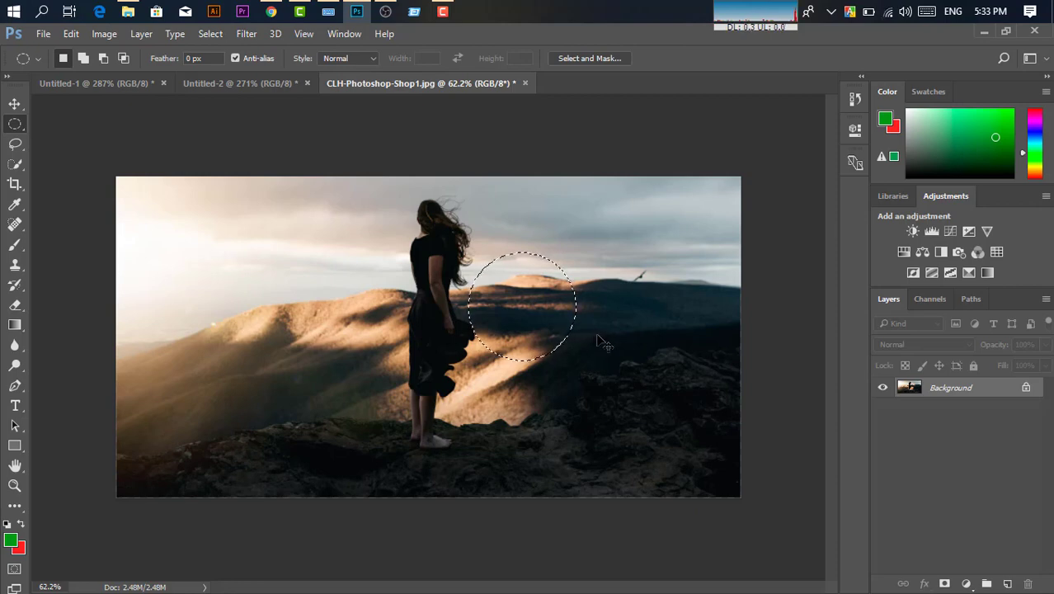
key("ctrl+j")
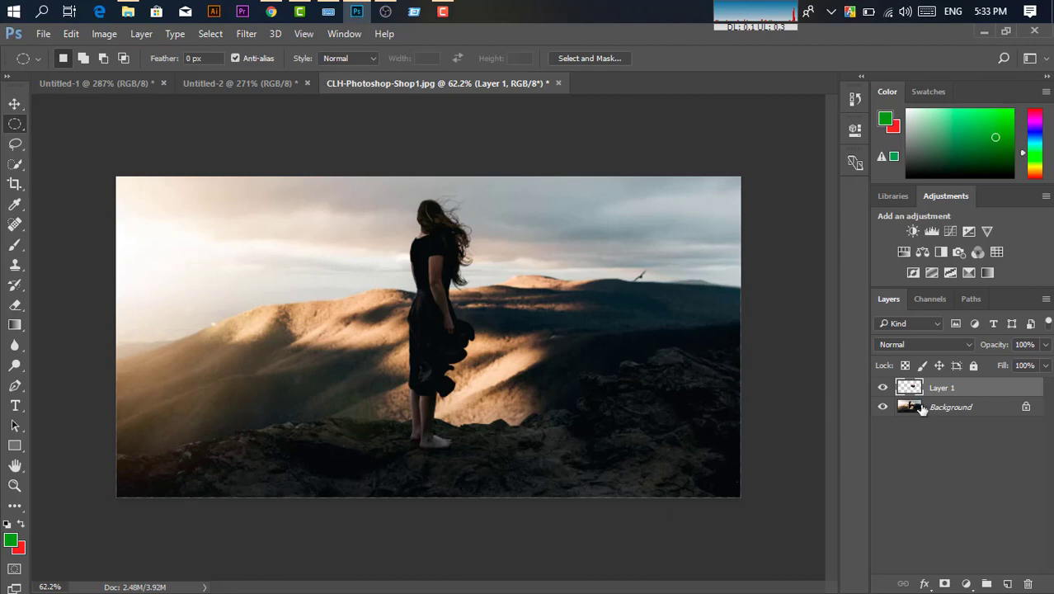
left_click(15, 103)
mouse_move(560, 332)
left_mouse_down()
mouse_move(577, 365)
mouse_move(682, 434)
mouse_move(212, 245)
left_mouse_up()
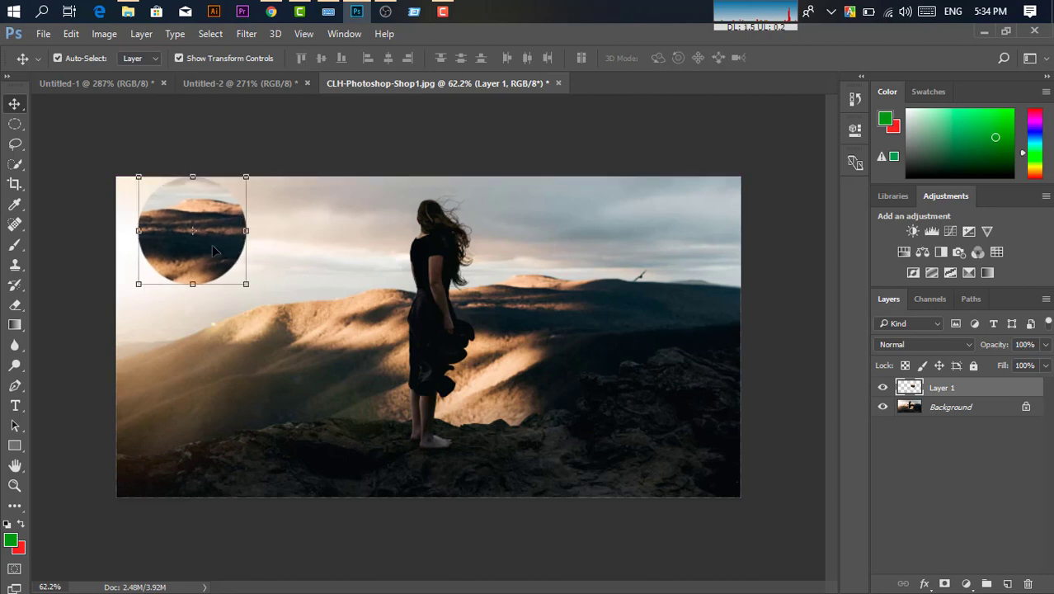
key("Delete")
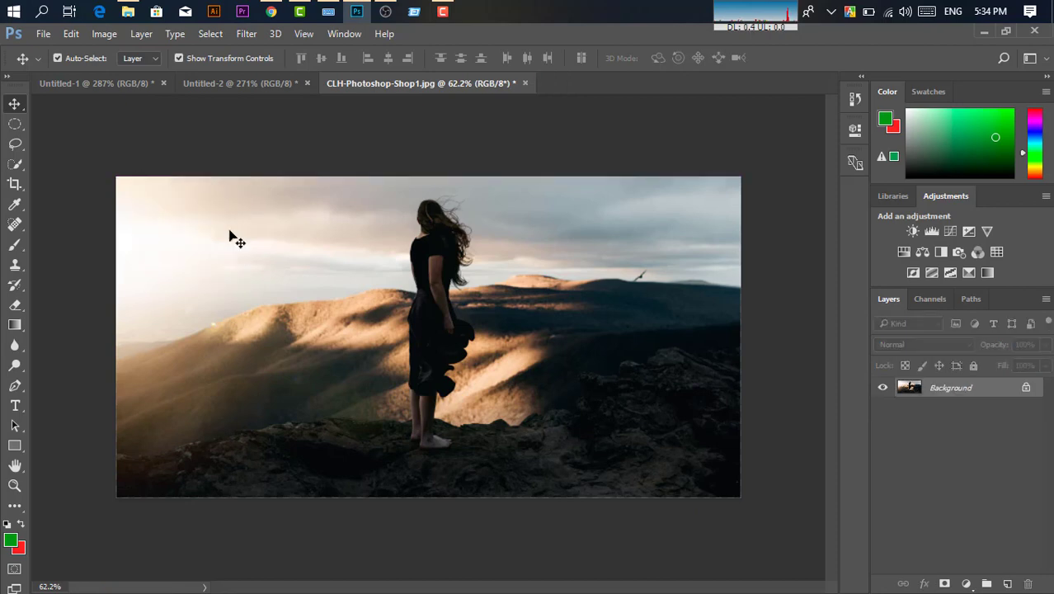
Switch to the Single Row Marquee and select one-pixel rows at several heights.
right_click(15, 124)
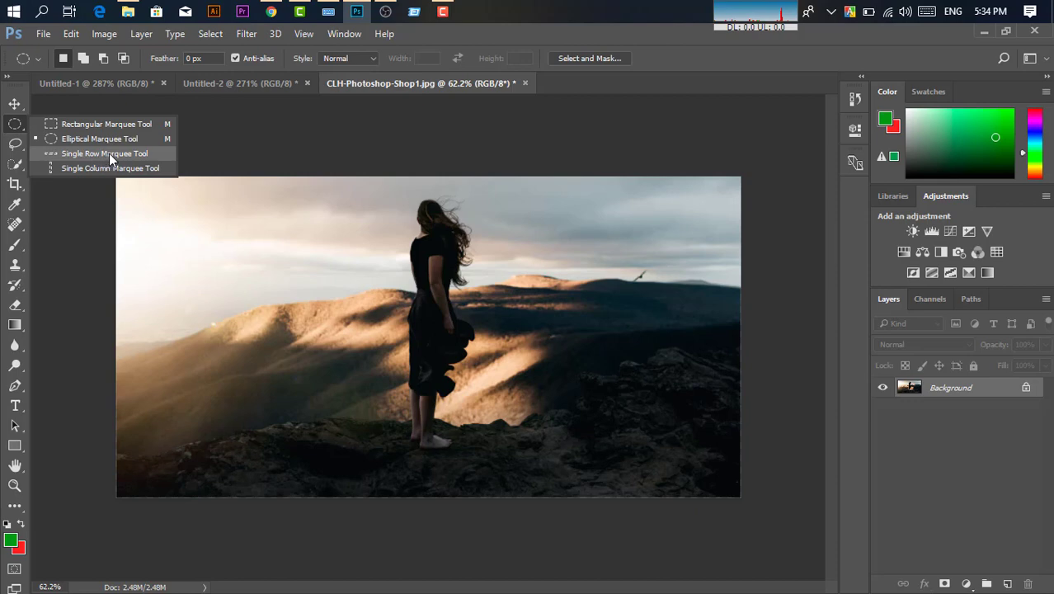
left_click(109, 154)
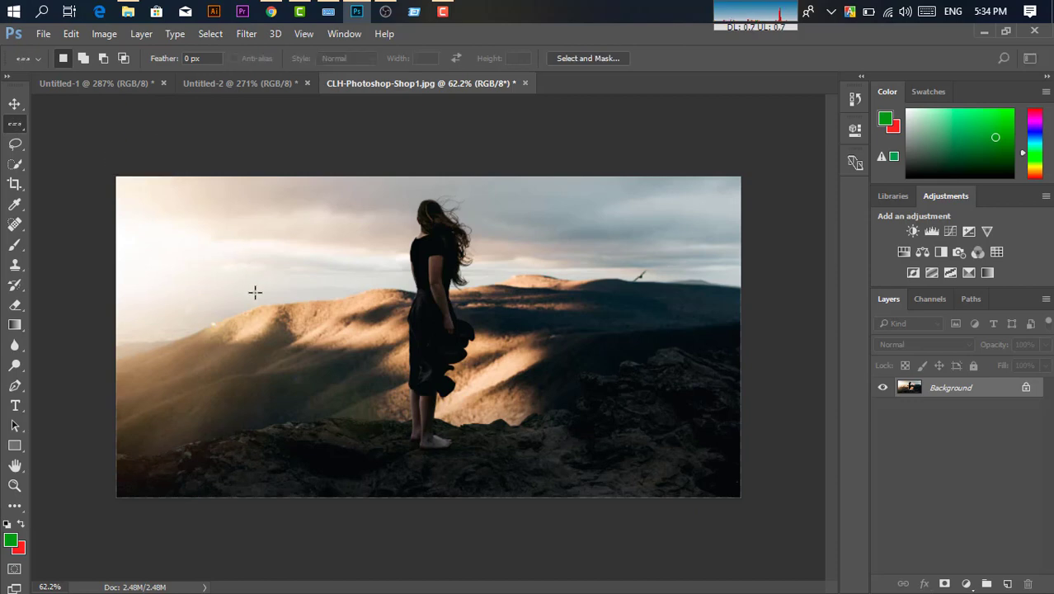
left_click(247, 244)
left_click(235, 324)
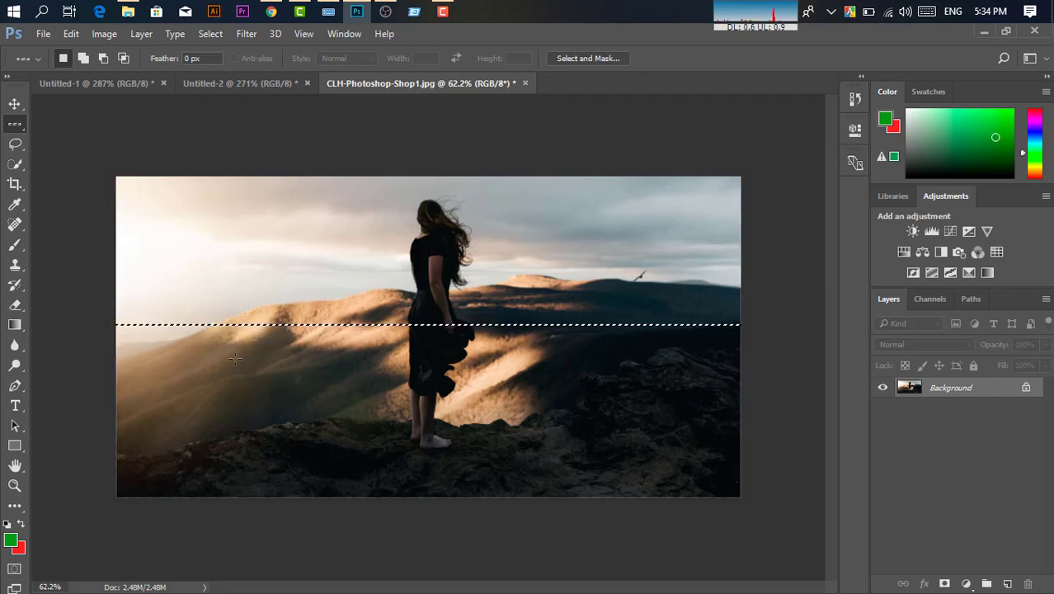
left_click(165, 364)
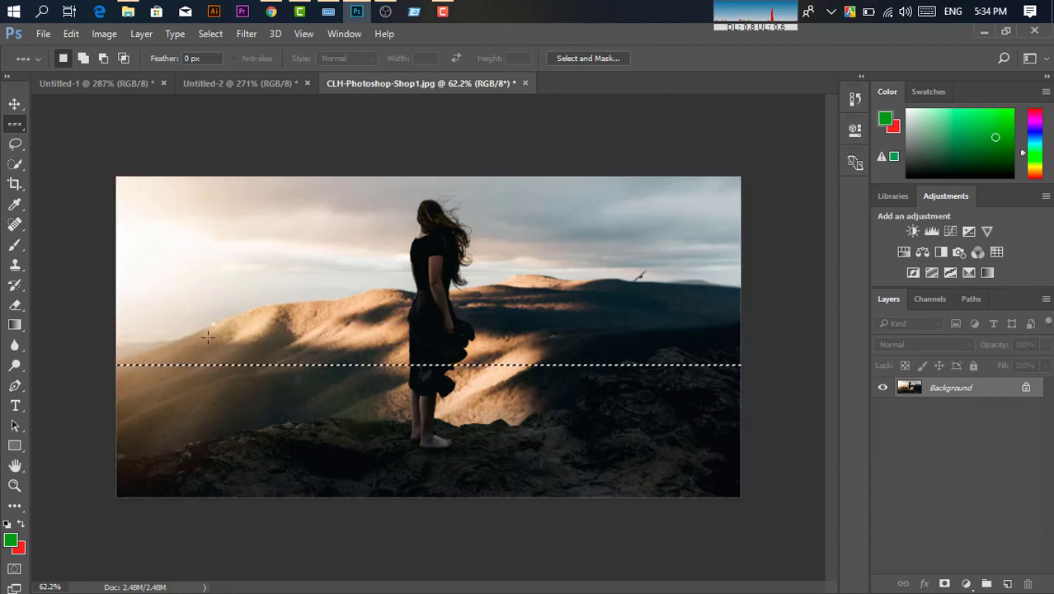
left_click(221, 310)
left_click(285, 258)
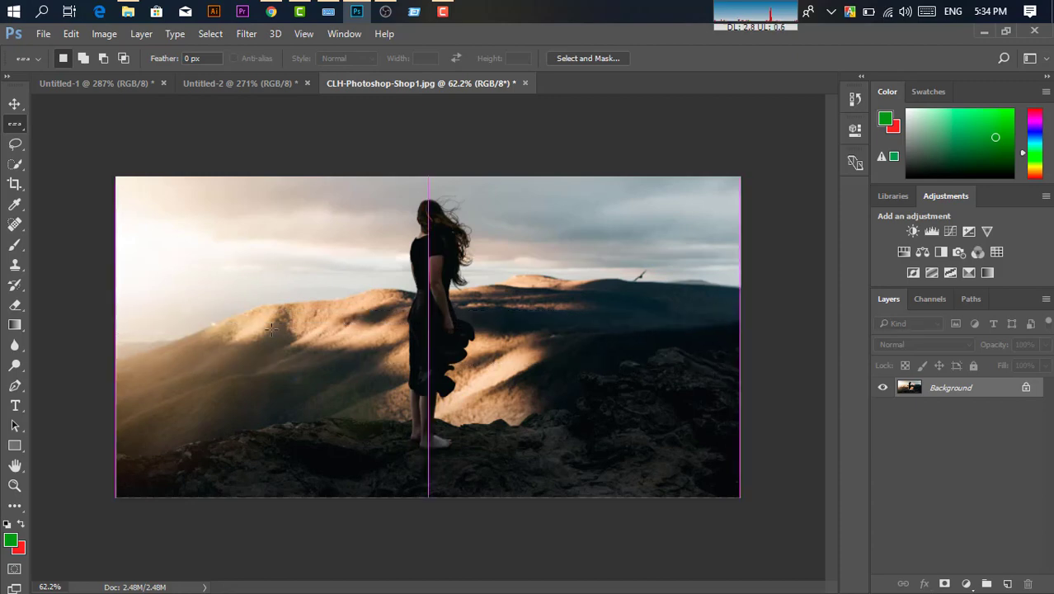
left_click(282, 276)
left_click(325, 339)
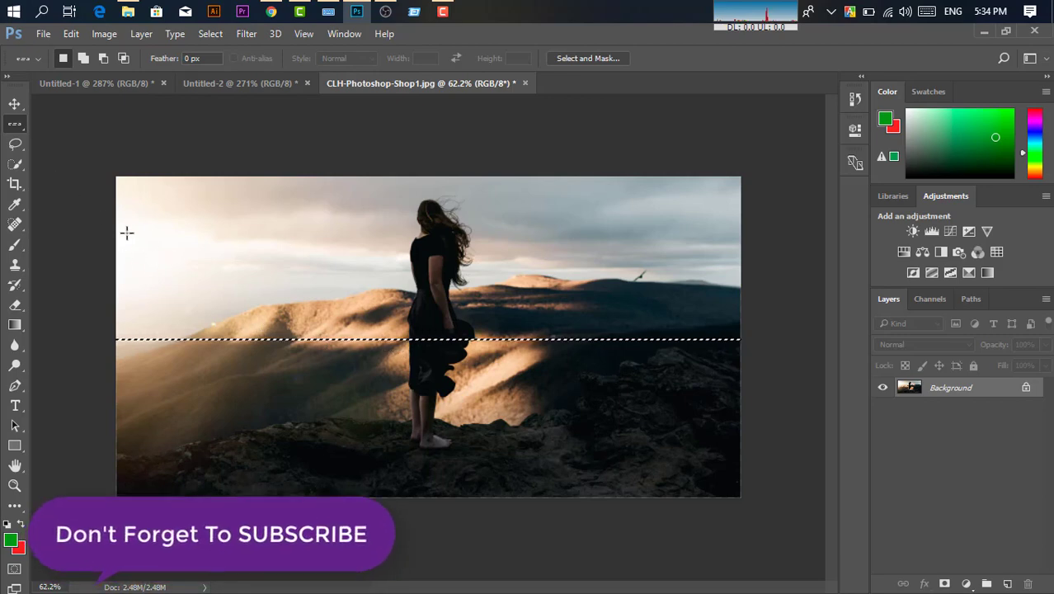
Move the selected row higher with the Move tool, then deselect it.
key("v")
mouse_move(428, 381)
left_mouse_down()
mouse_move(440, 316)
mouse_move(440, 377)
mouse_move(440, 298)
mouse_move(444, 375)
left_mouse_up()
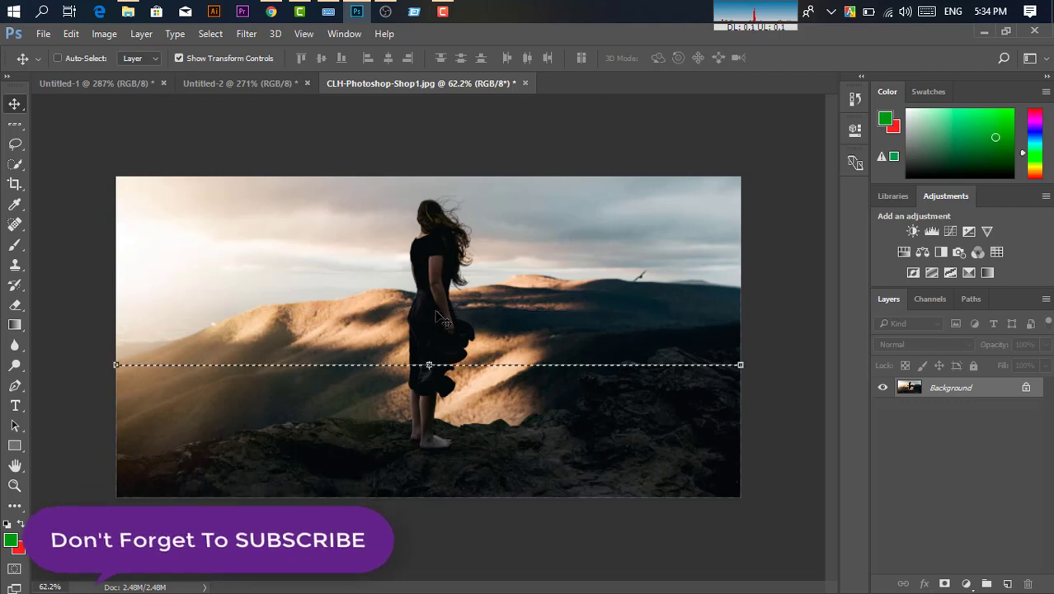
left_click_drag(444, 441, 443, 320)
key("ctrl+d")
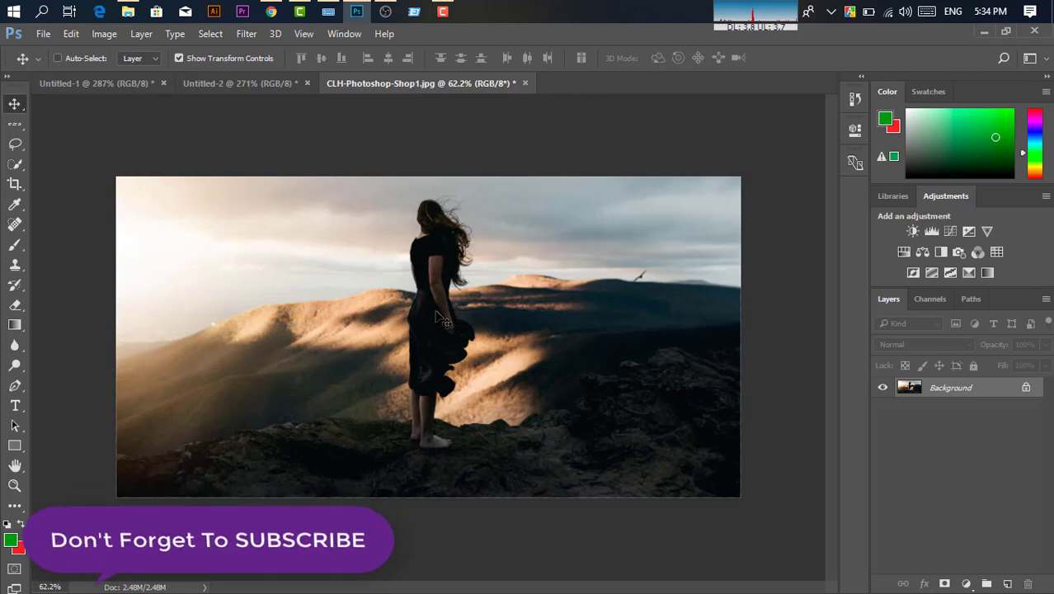
left_click(15, 124)
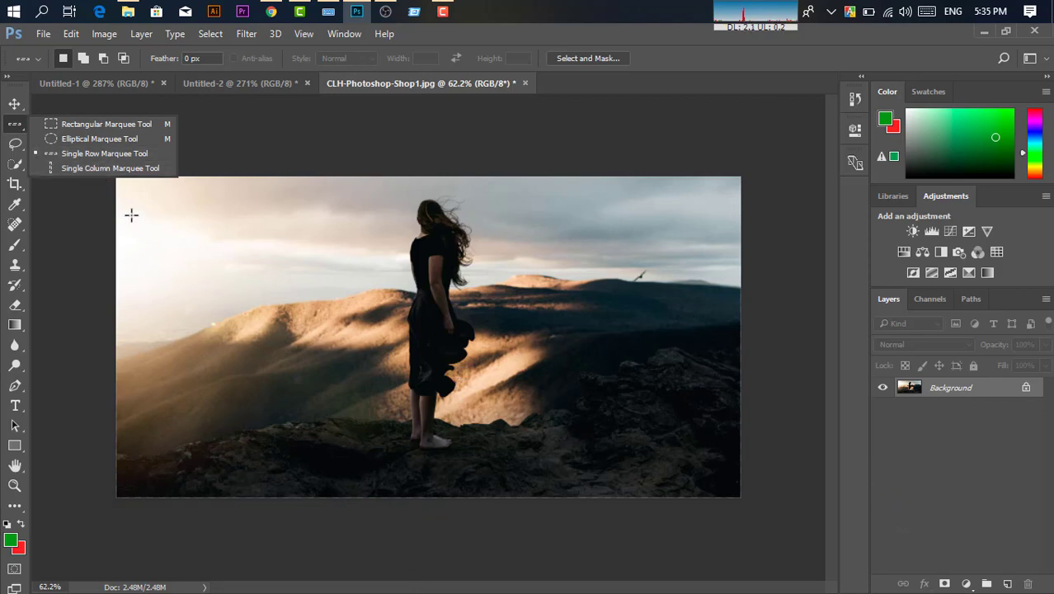
Switch to the Single Column Marquee and select a one-pixel column.
left_click(124, 140)
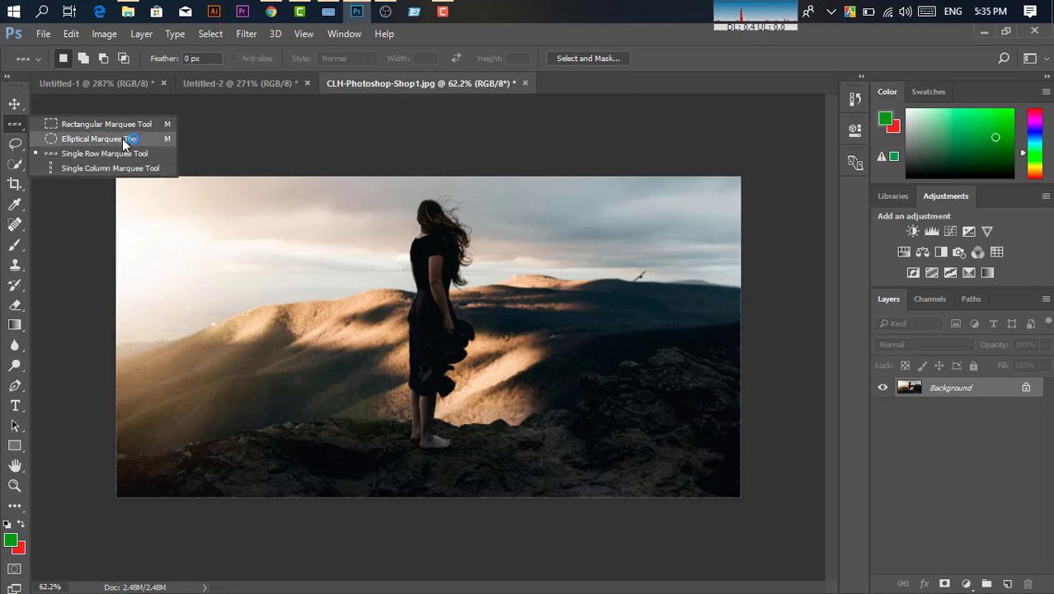
left_click(92, 169)
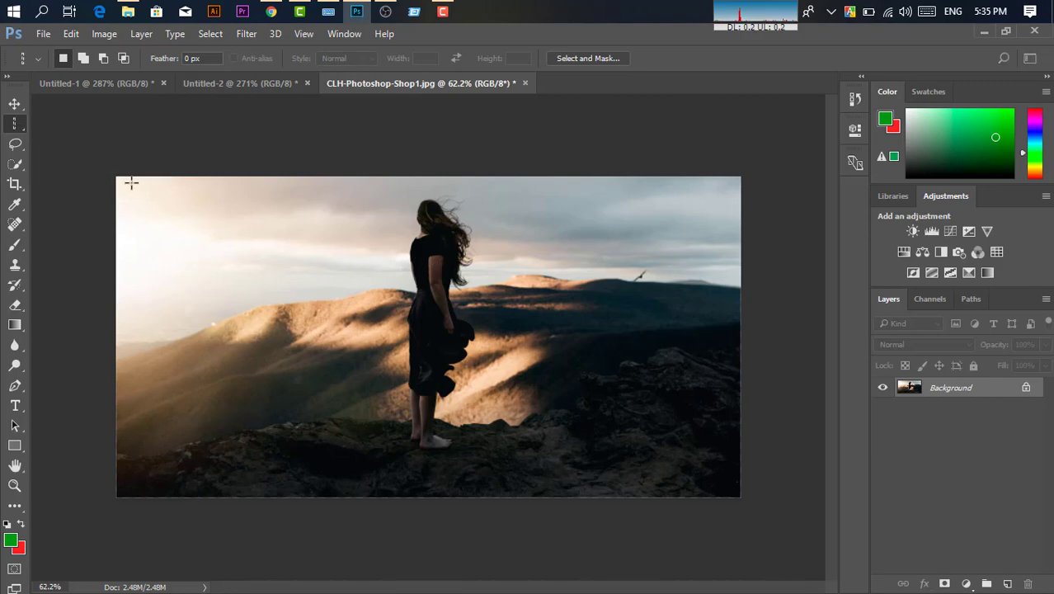
left_click(289, 260)
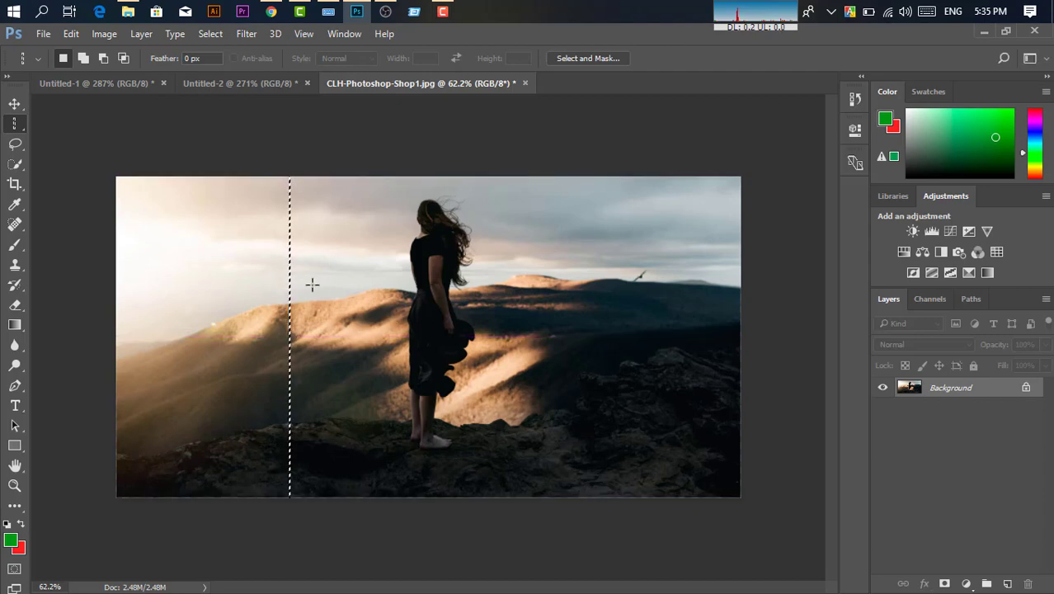
Reposition the column selection at several spots, then clear it.
left_click(350, 300)
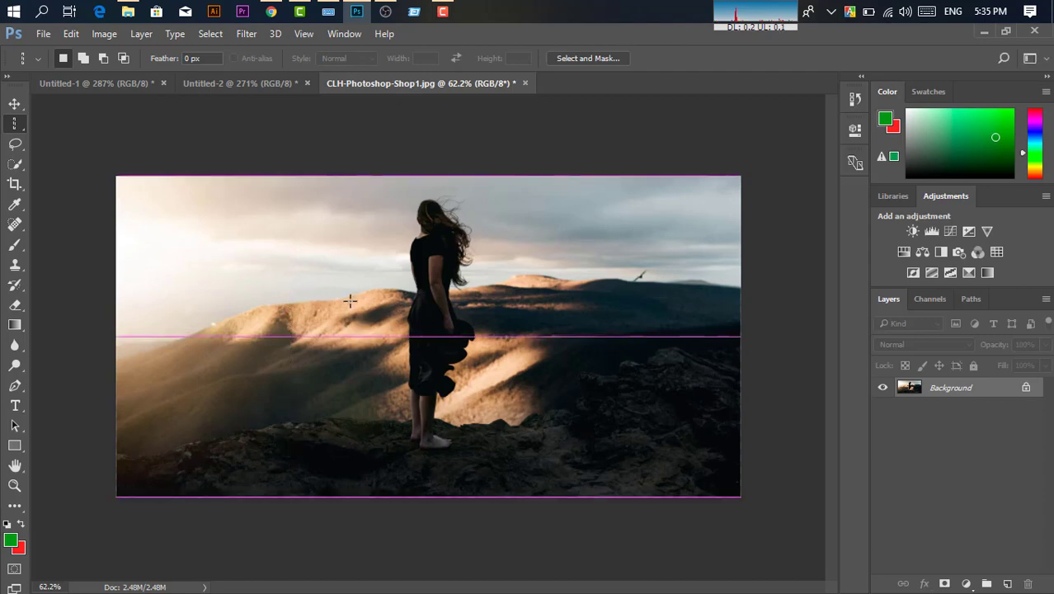
left_click(220, 266)
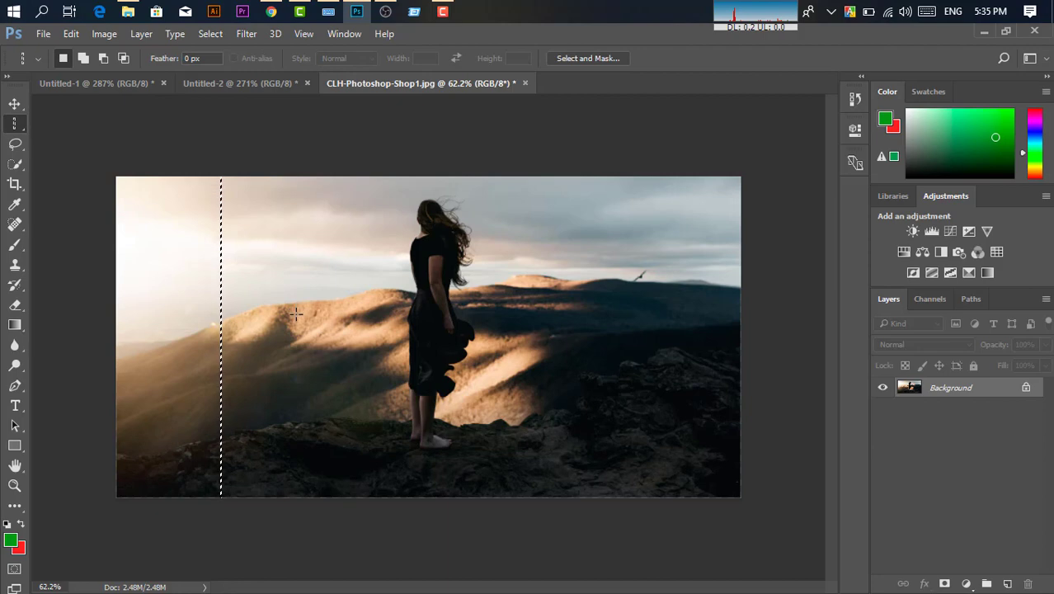
left_click(350, 325)
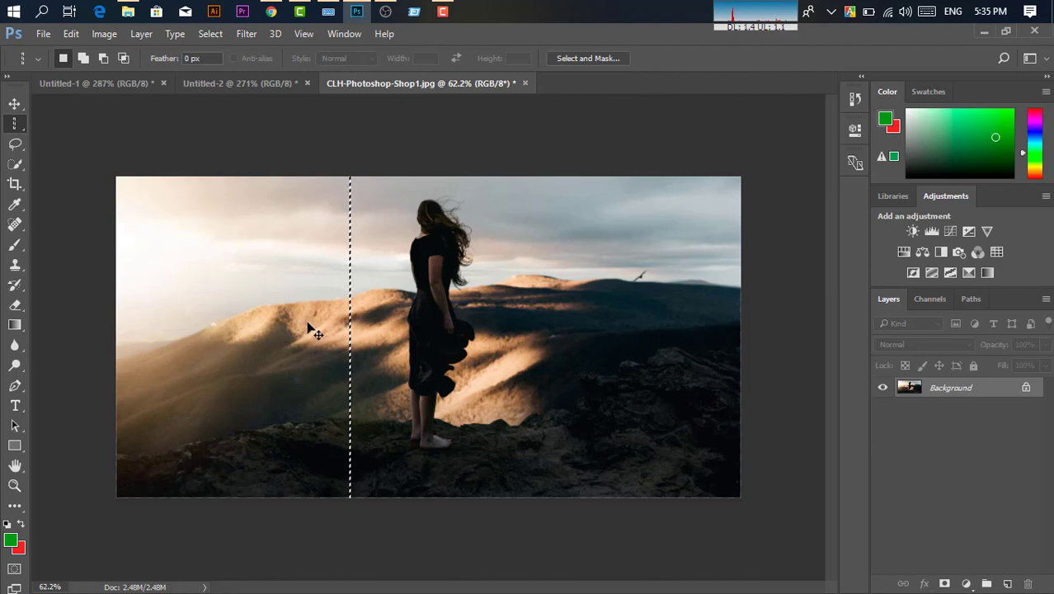
left_click(289, 329)
left_click(46, 156)
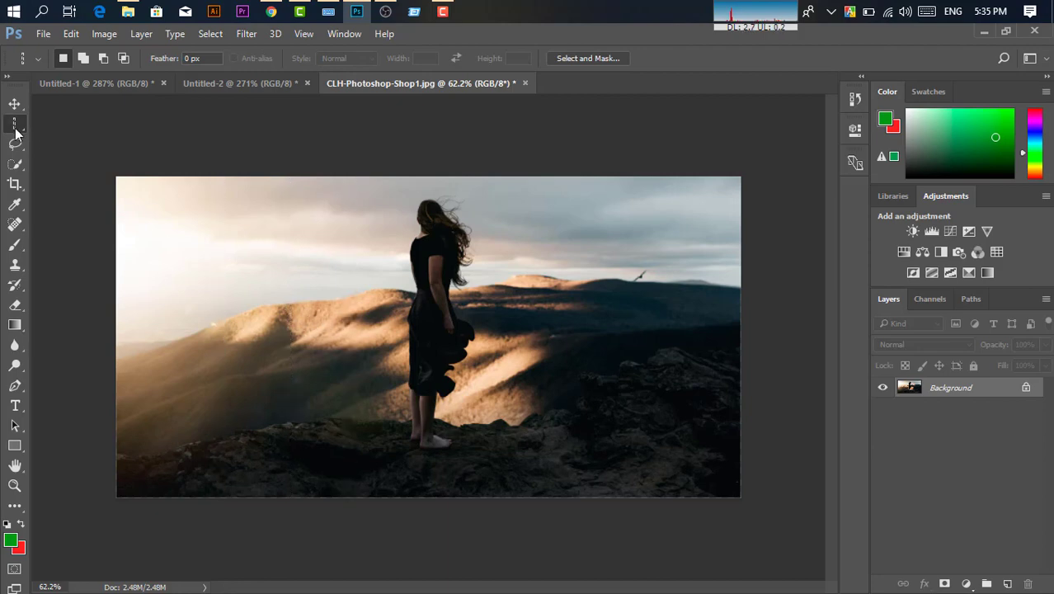
right_click(15, 130)
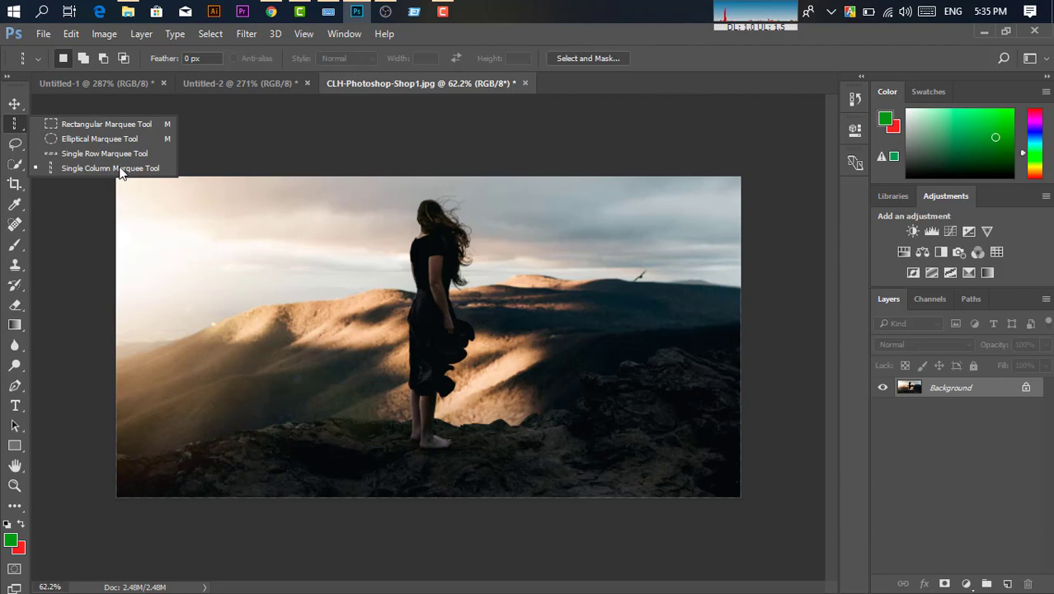
Use the Rectangular Marquee in New selection mode to draw test rectangles in the sky.
left_click(83, 130)
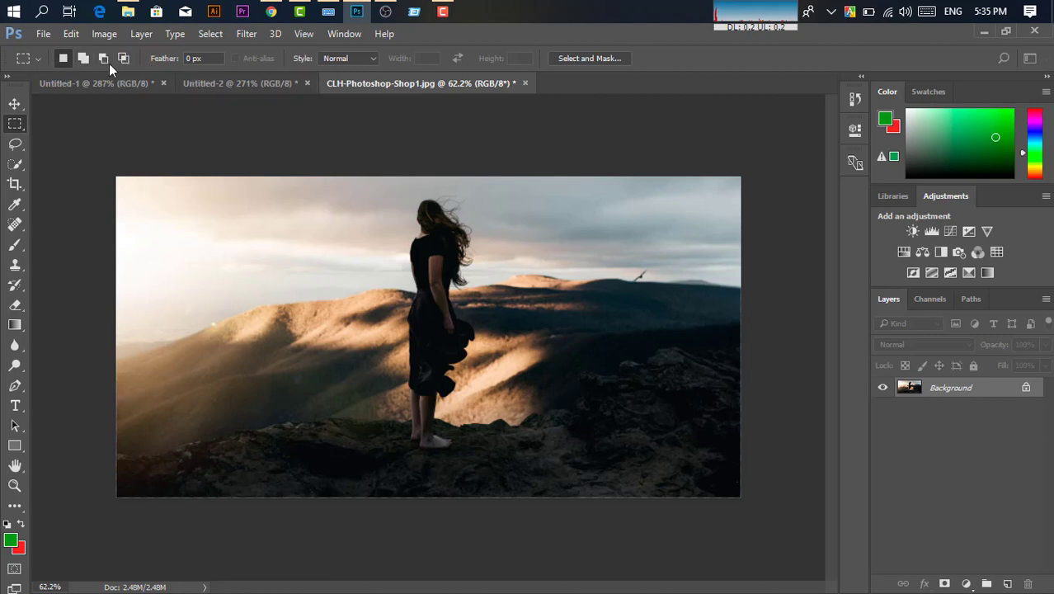
left_click(52, 58)
left_click_drag(186, 229, 266, 322)
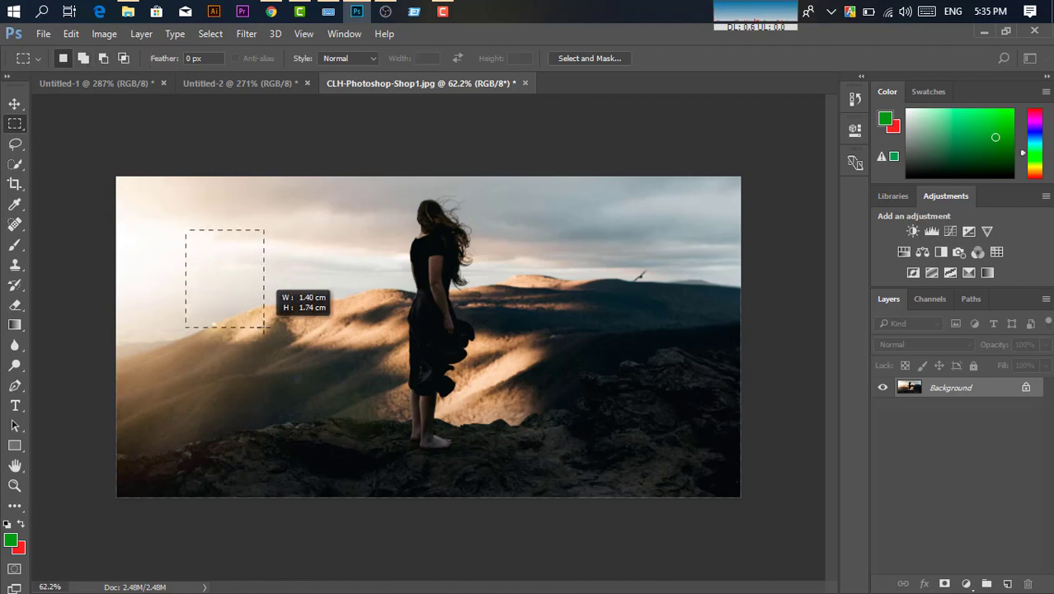
left_click(317, 226)
left_click_drag(314, 226, 389, 342)
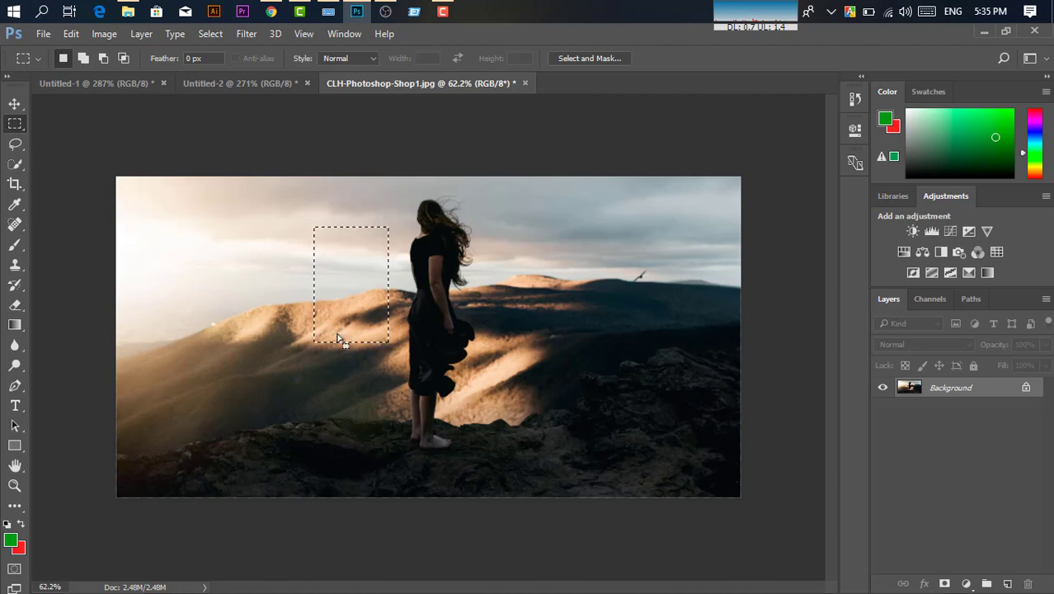
left_click_drag(186, 227, 248, 322)
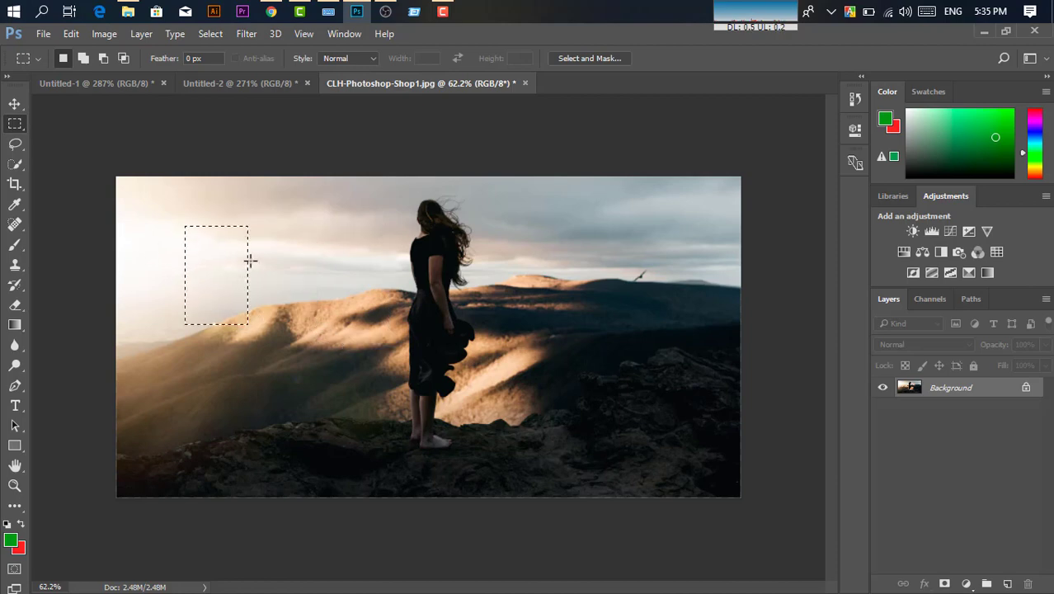
left_click(285, 231)
left_click_drag(282, 226, 361, 341)
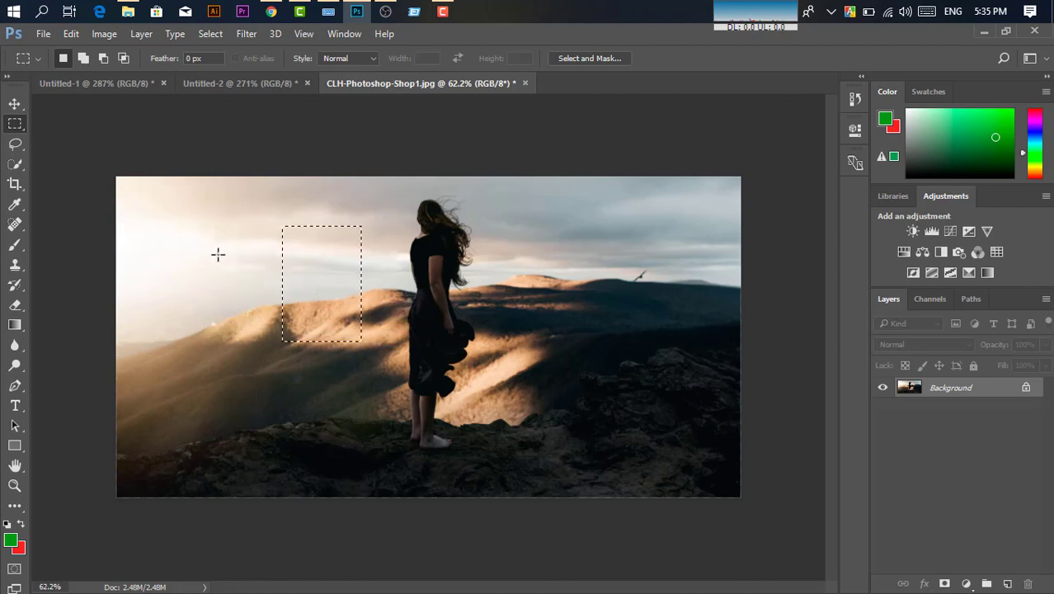
left_click_drag(169, 226, 232, 323)
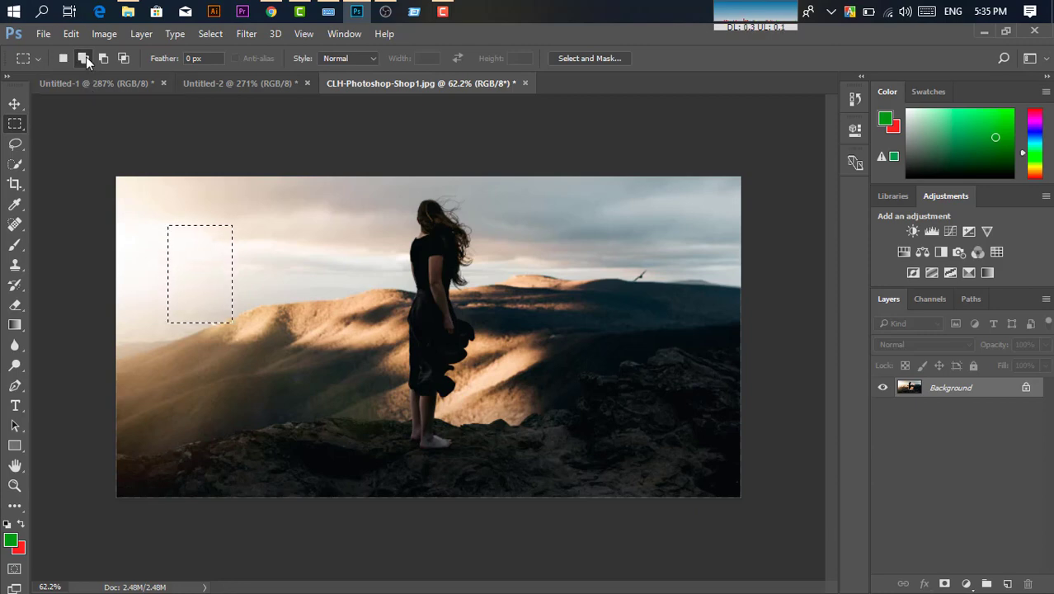
In Add to selection mode, add three more rectangles across the photo.
left_click(83, 59)
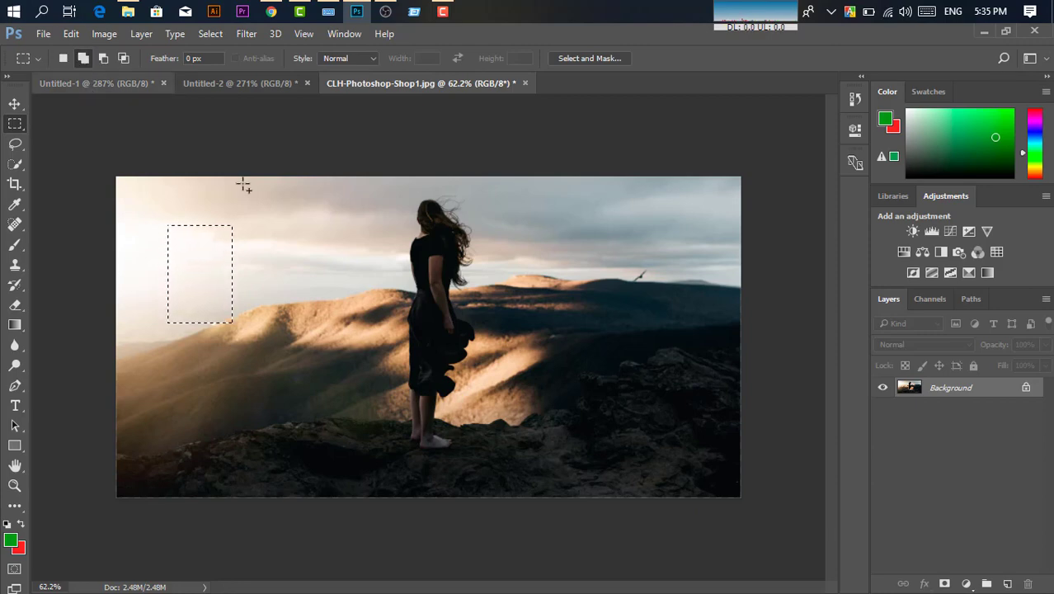
left_click_drag(258, 226, 334, 325)
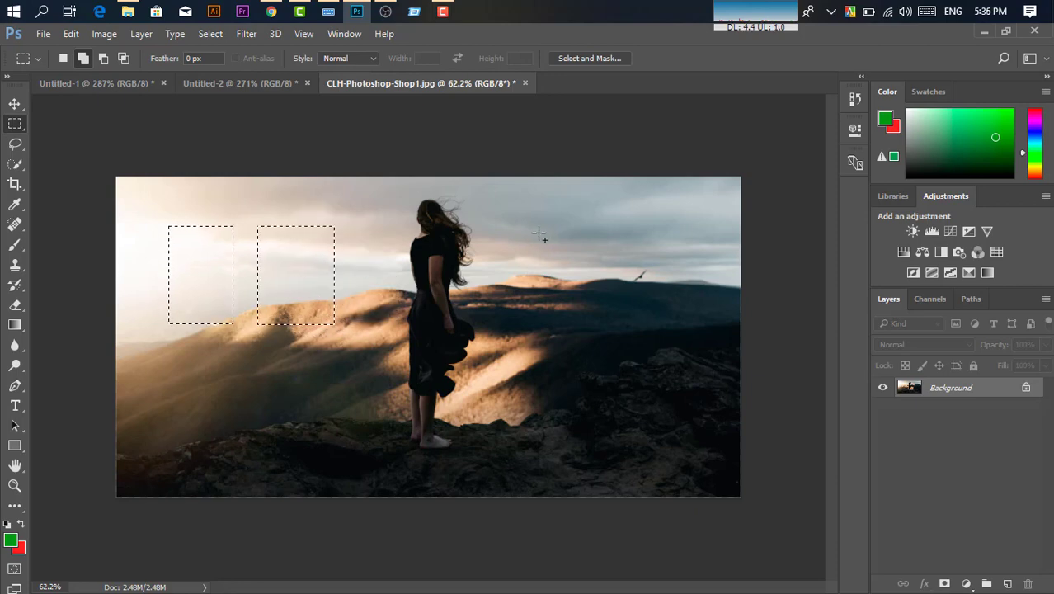
mouse_move(505, 224)
left_mouse_down()
mouse_move(618, 275)
mouse_move(578, 336)
left_mouse_up()
left_click_drag(635, 223, 701, 340)
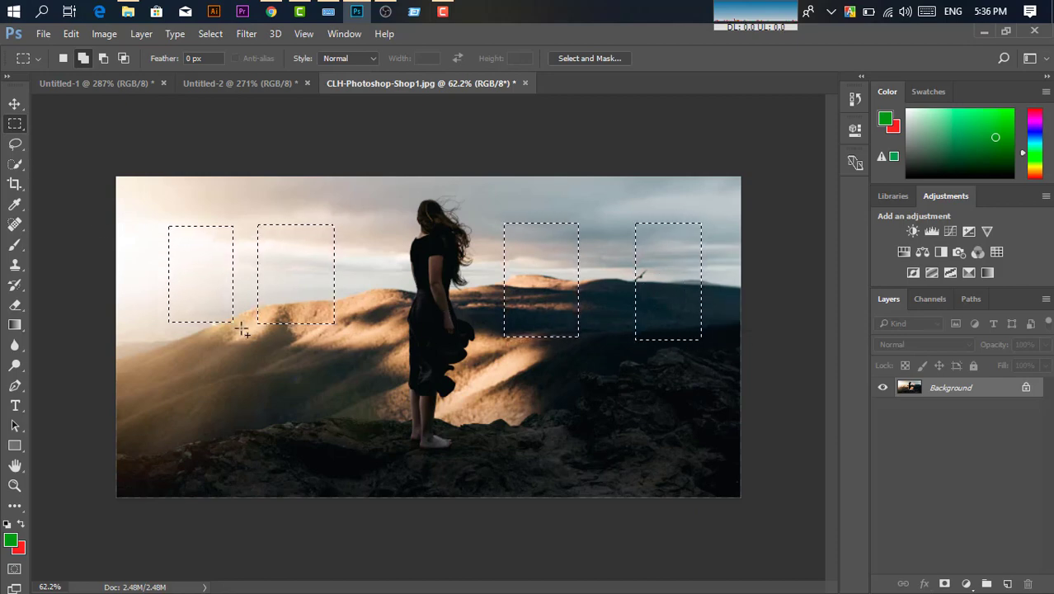
Fill the four rectangles red, then undo the fill and deselect.
key("ctrl+BackSpace")
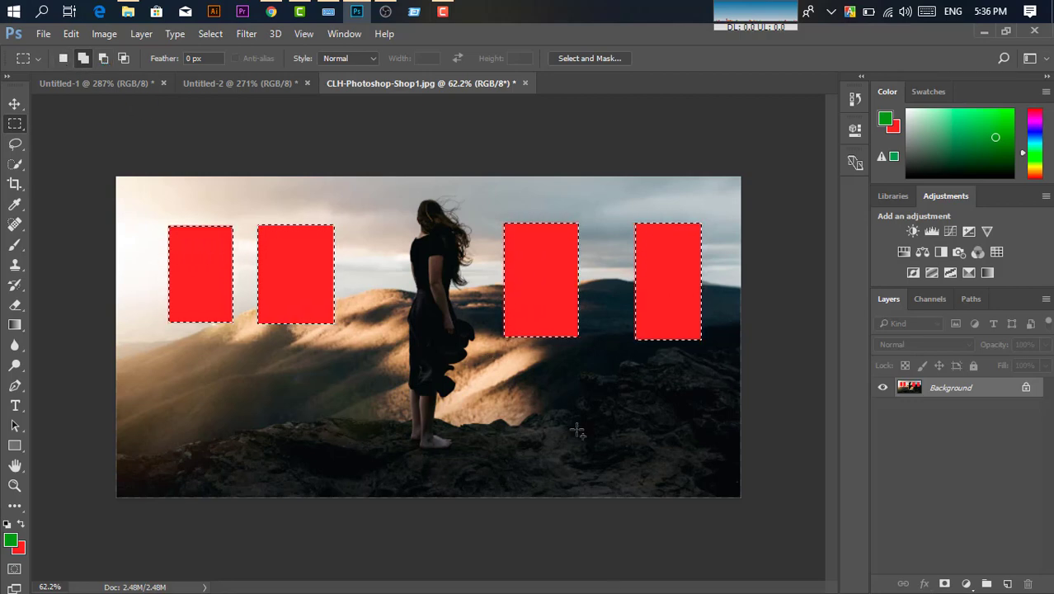
key("ctrl+z")
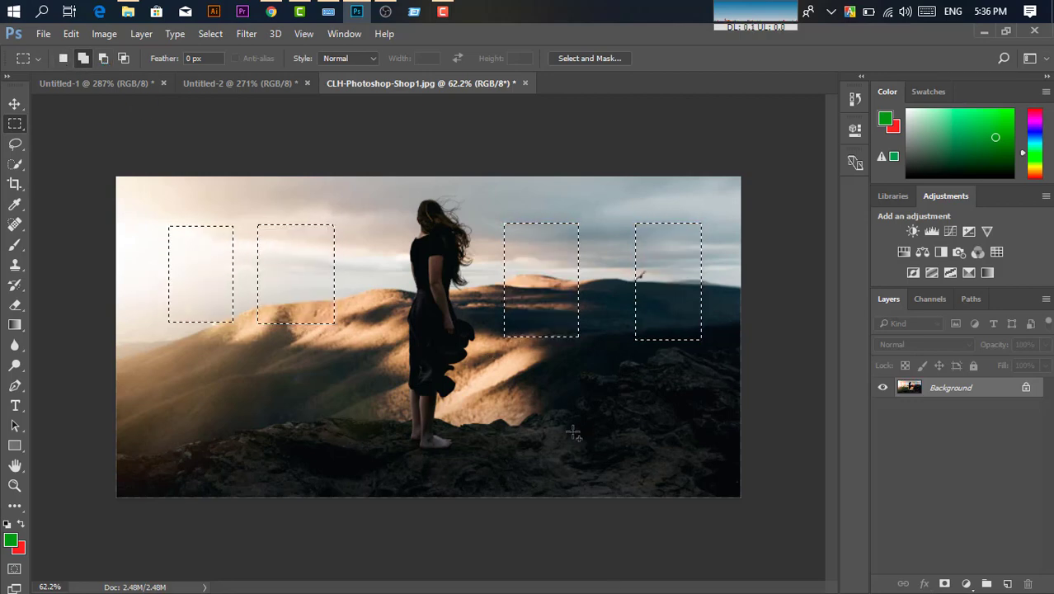
key("ctrl+d")
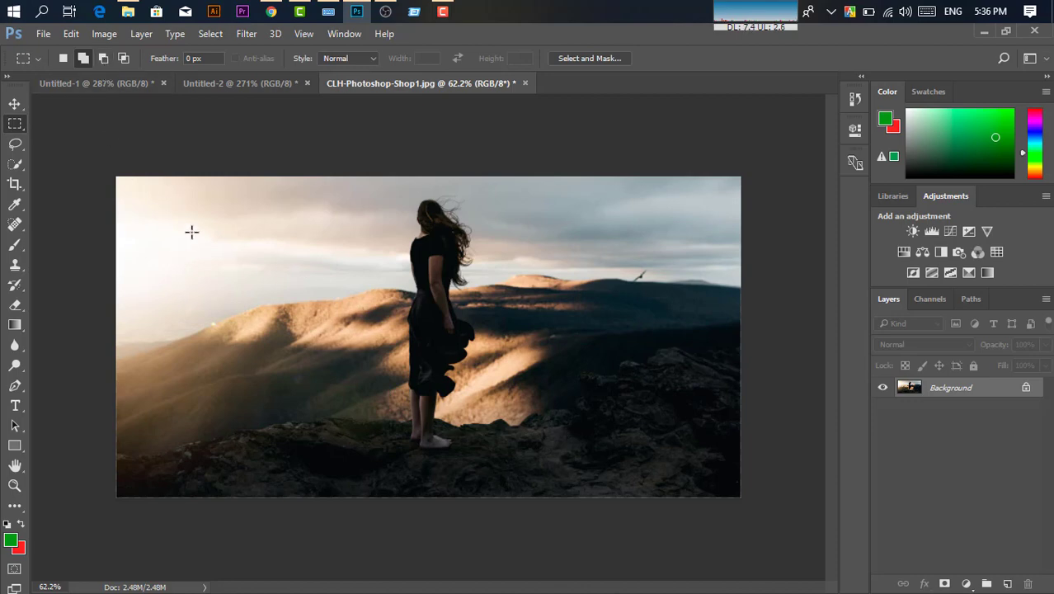
Draw a left-sky rectangle, then subtract four corner notches to form a cross.
left_click(63, 57)
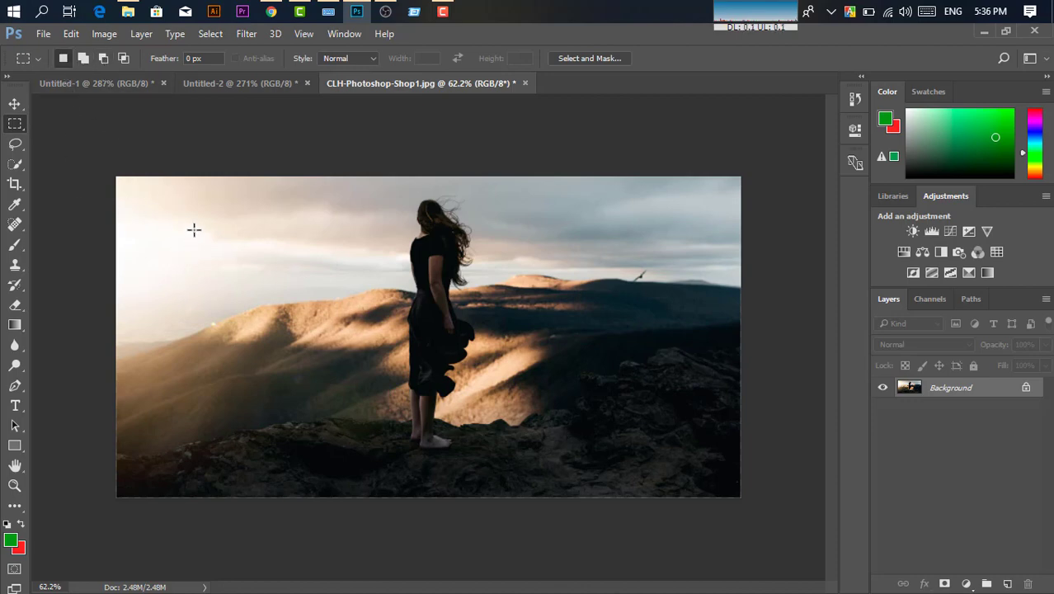
left_click_drag(194, 230, 282, 319)
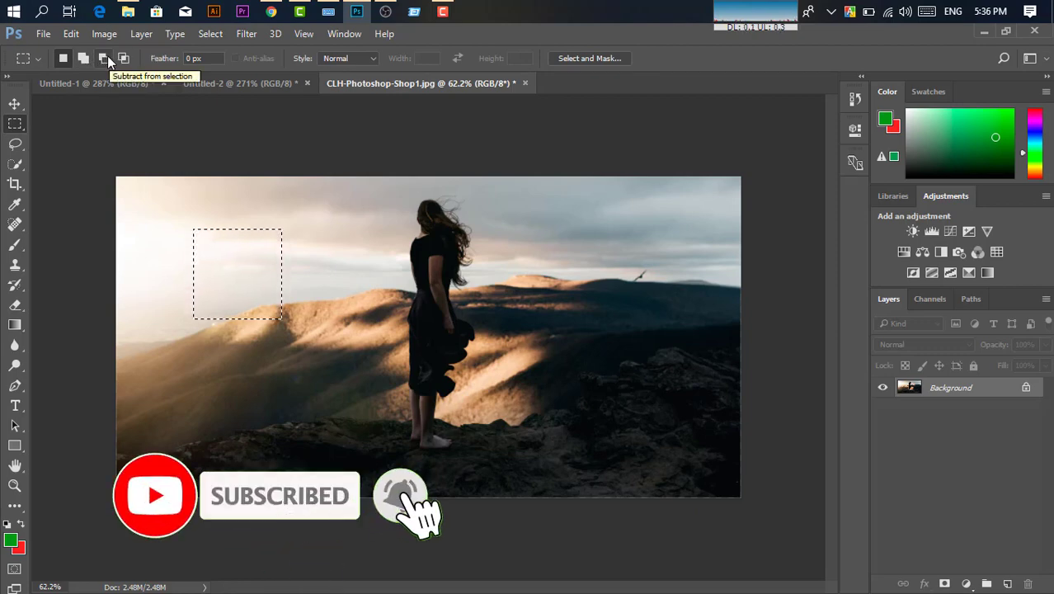
left_click(106, 57)
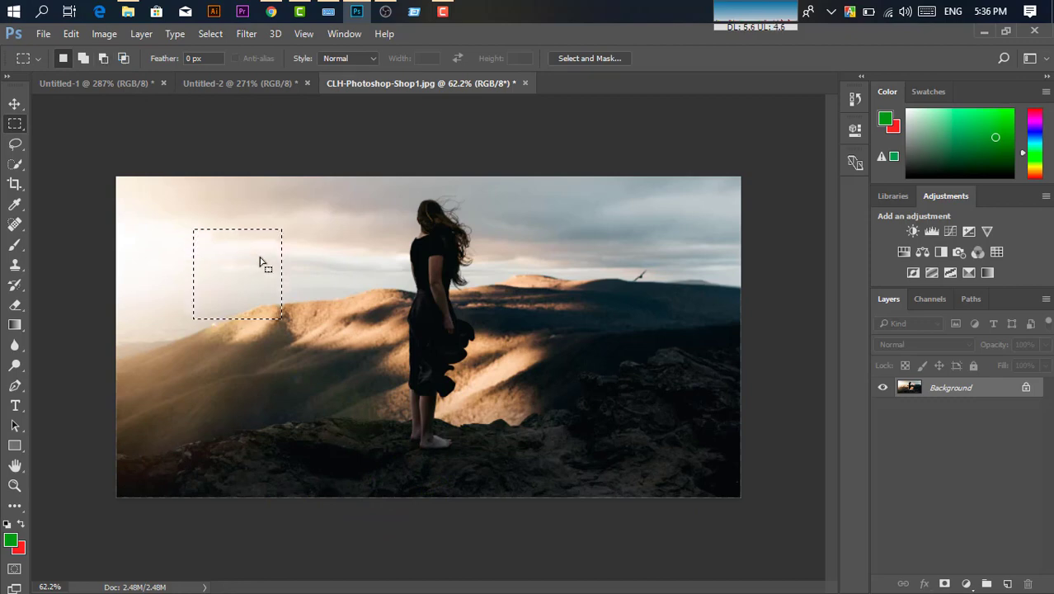
left_click(103, 61)
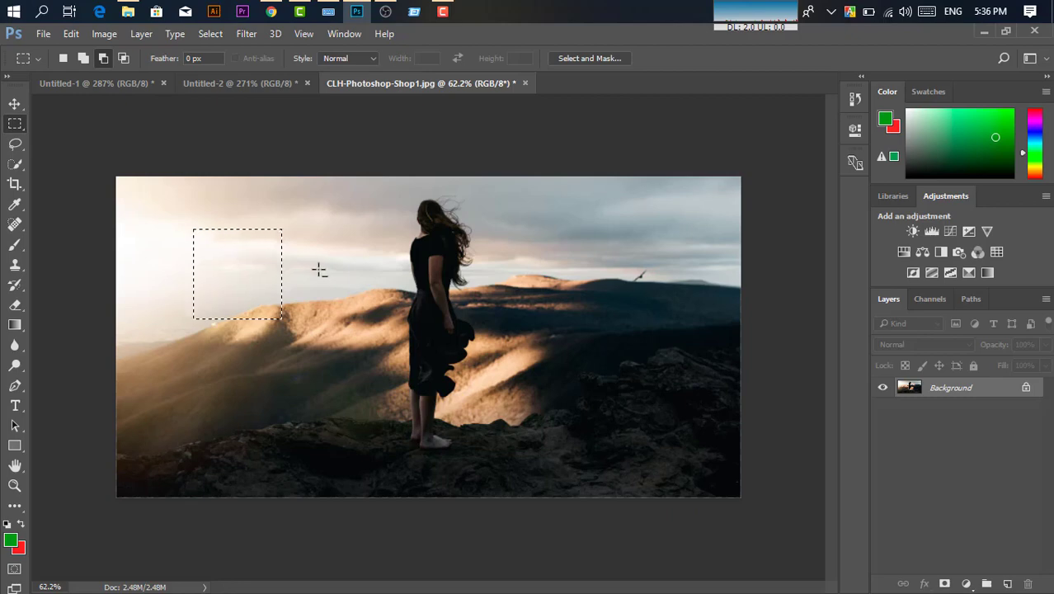
left_click_drag(319, 269, 238, 342)
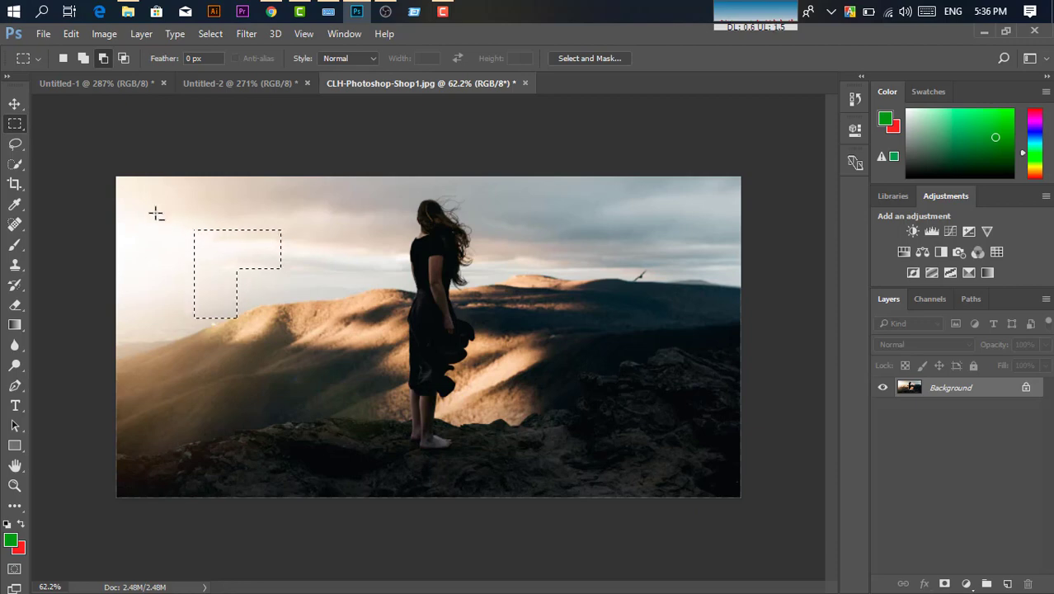
left_click_drag(161, 209, 218, 255)
left_click_drag(154, 298, 216, 335)
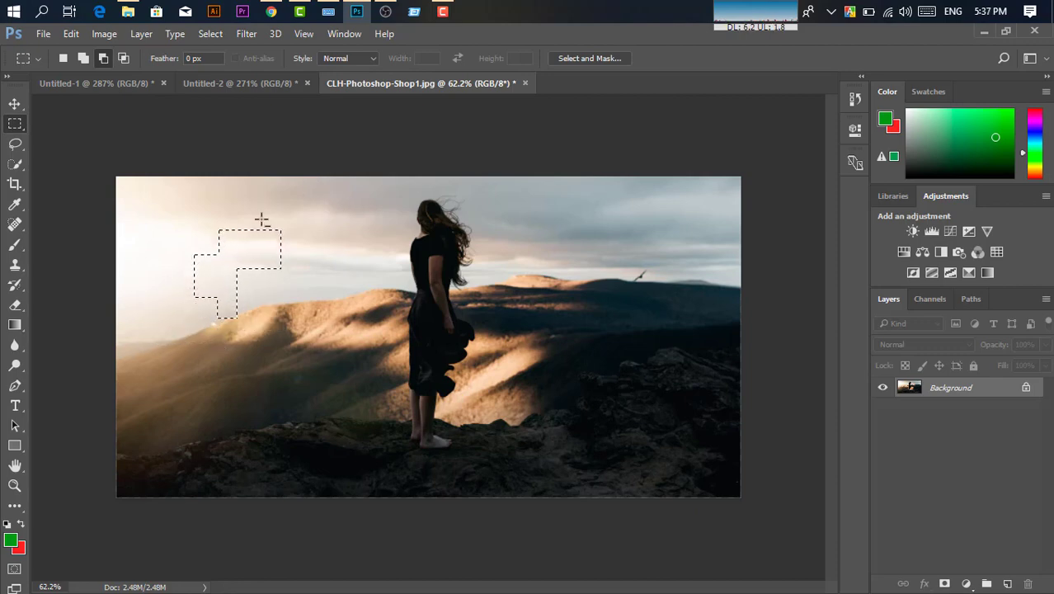
mouse_move(263, 207)
left_mouse_down()
mouse_move(285, 256)
mouse_move(290, 247)
left_mouse_up()
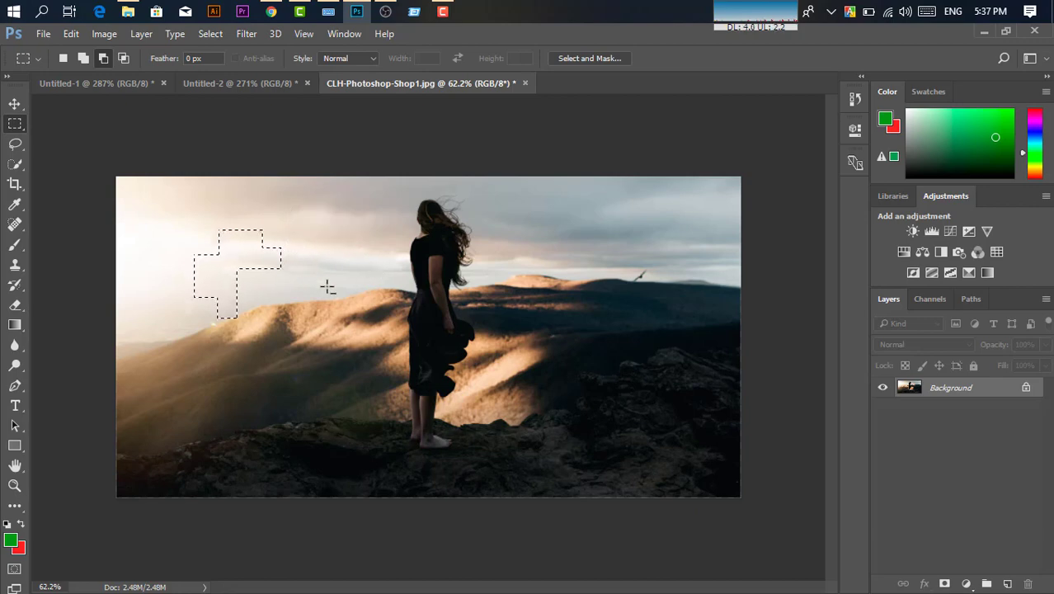
Fill the cross red, undo the fill, and deselect.
key("ctrl+BackSpace")
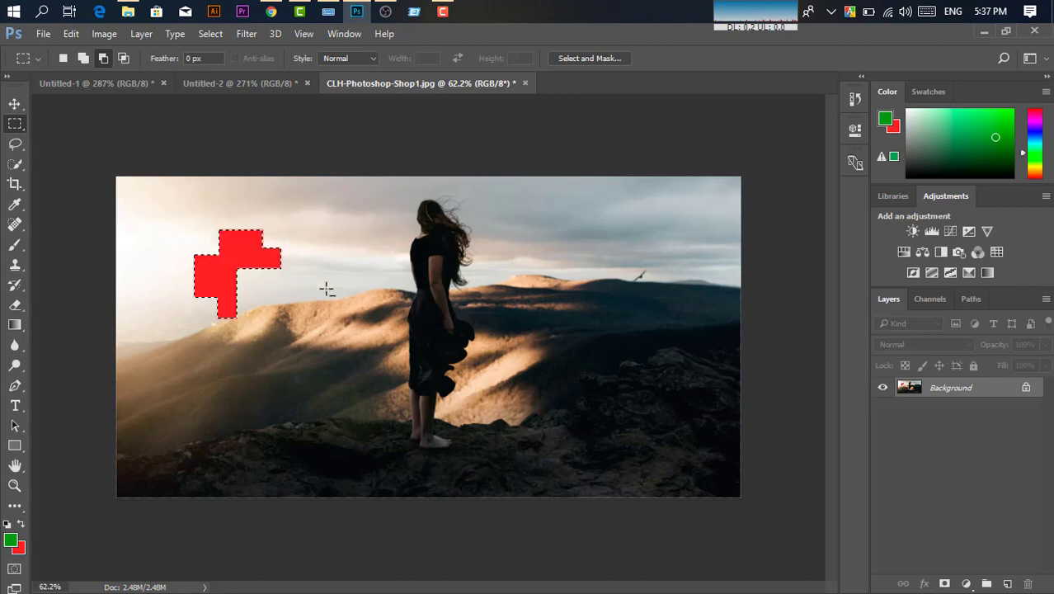
key("ctrl+z")
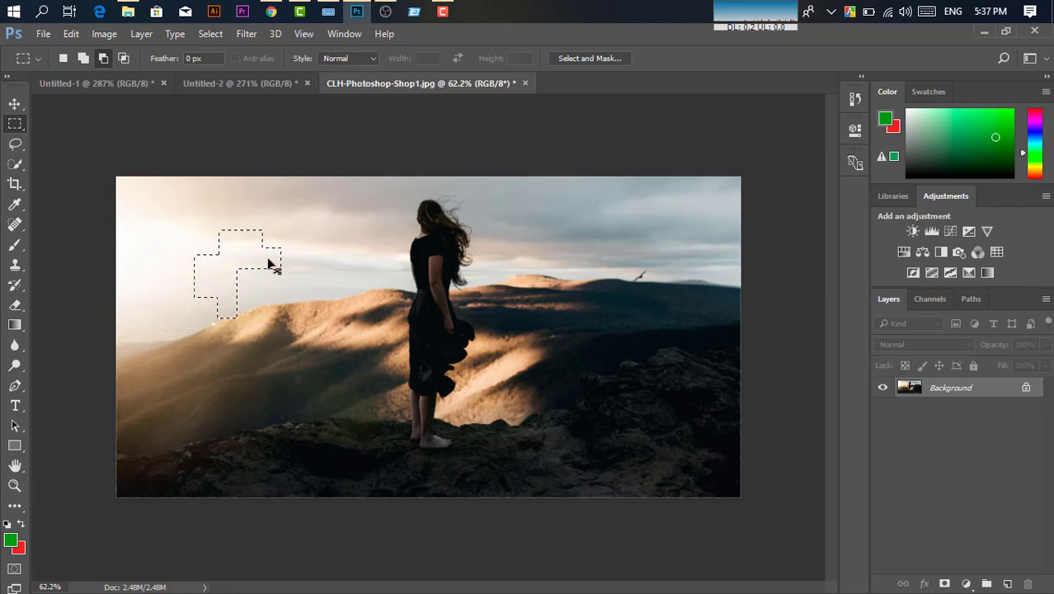
left_click(14, 104)
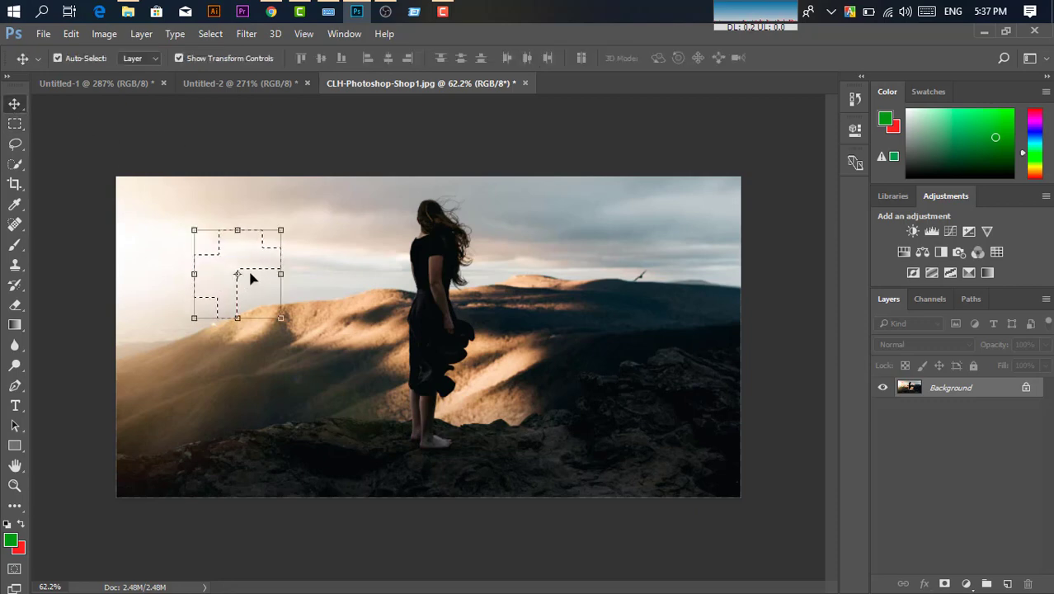
key("ctrl+d")
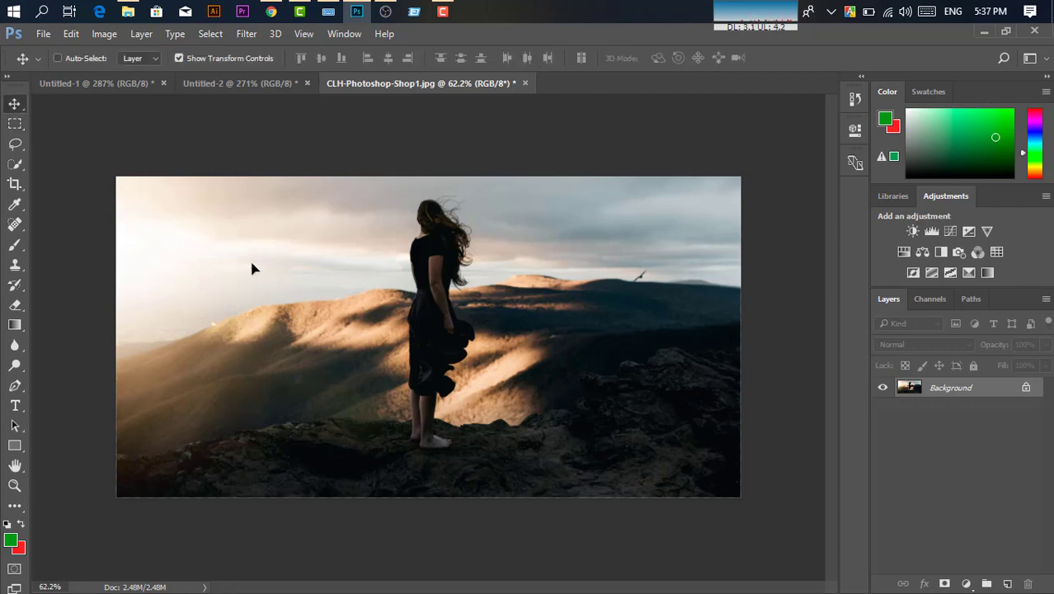
Draw a sky rectangle and add three more rectangles around it.
left_click(15, 124)
left_click(83, 124)
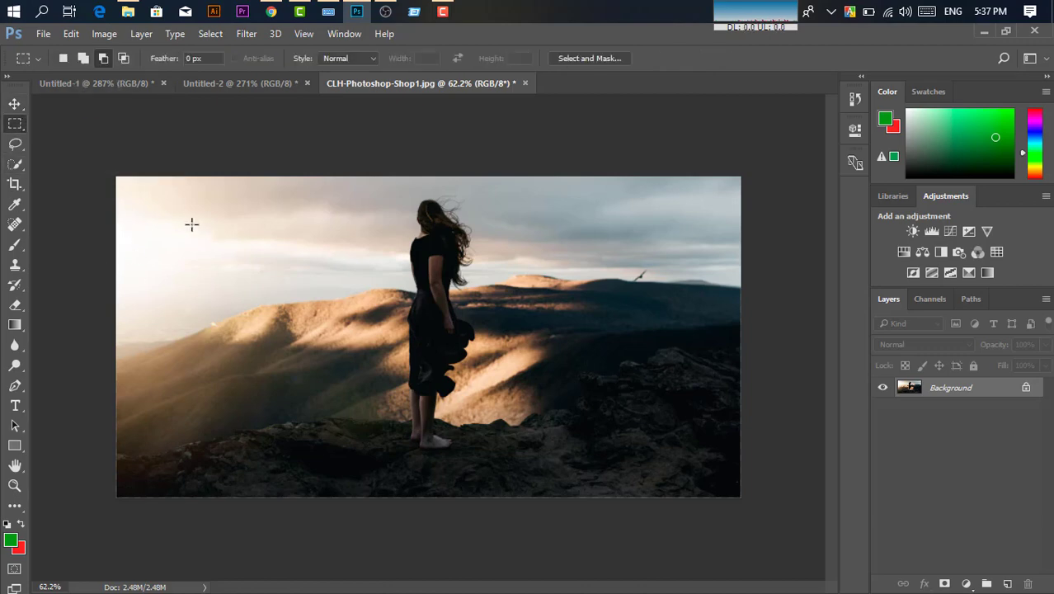
left_click_drag(192, 225, 289, 304)
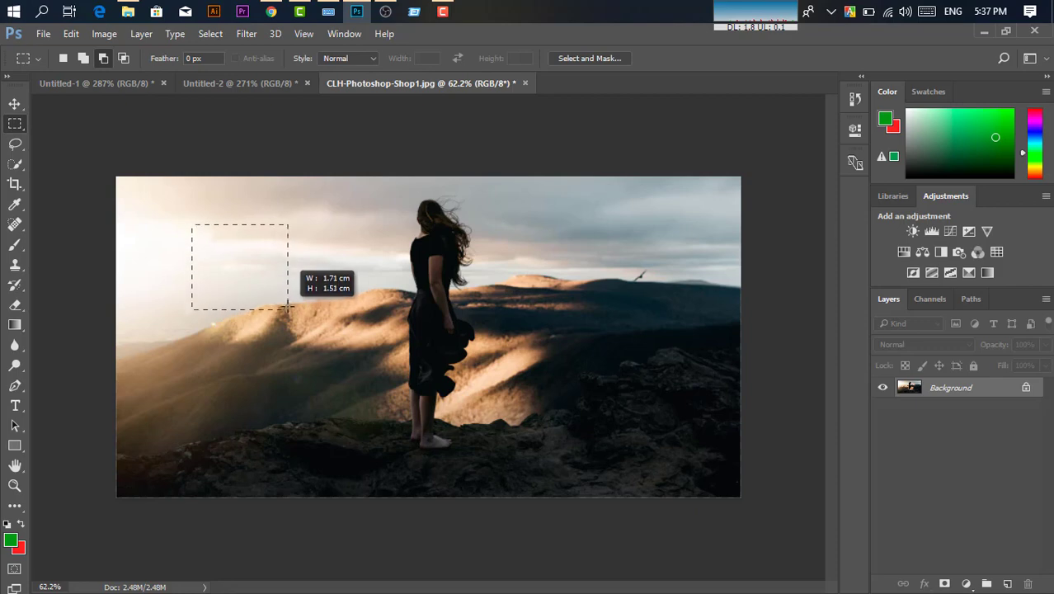
left_click_drag(290, 304, 303, 309)
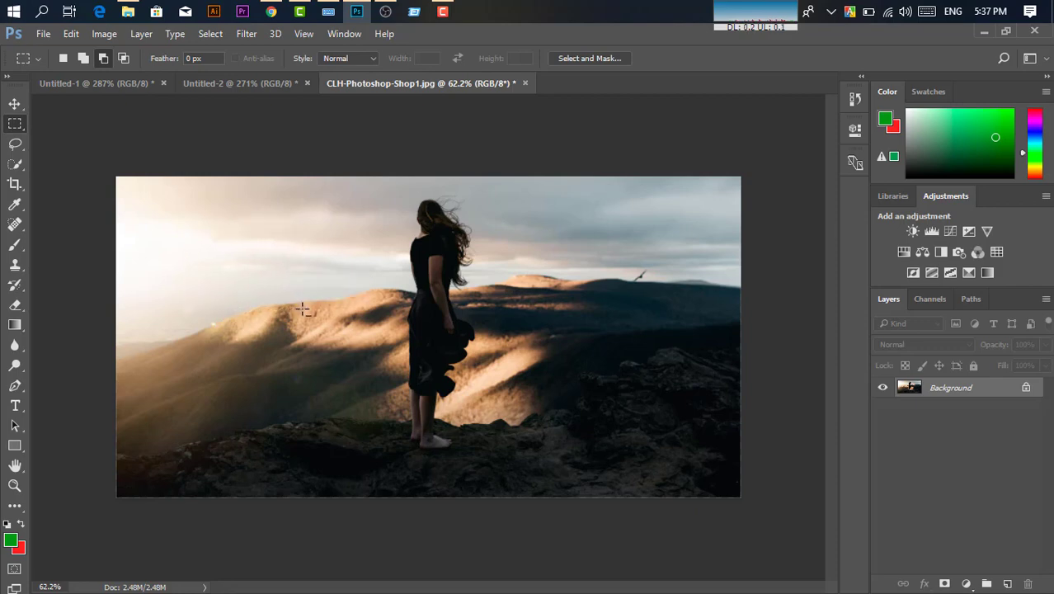
left_click(83, 57)
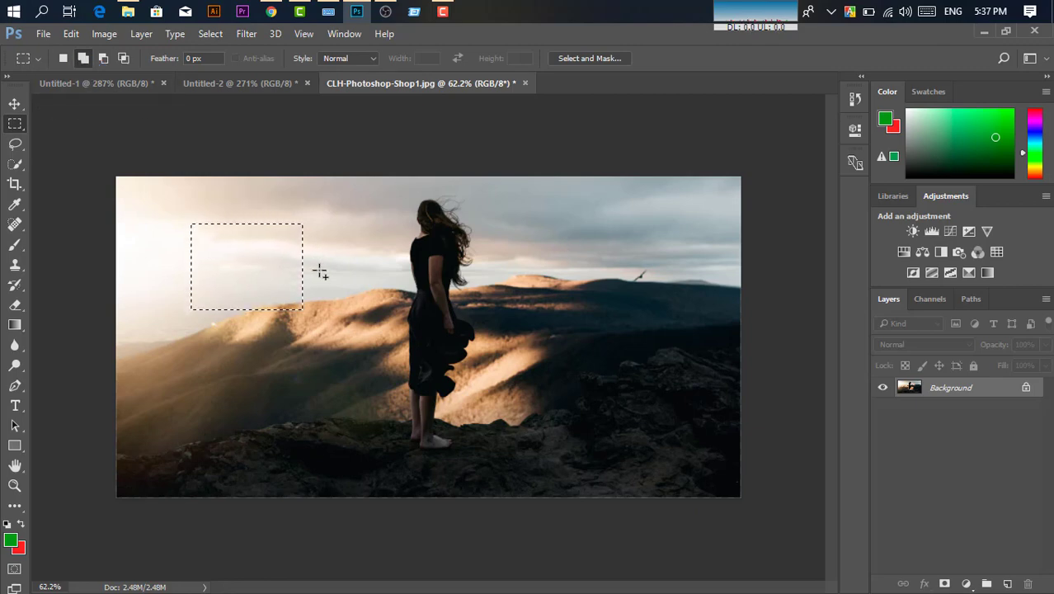
mouse_move(352, 276)
left_mouse_down()
mouse_move(258, 328)
mouse_move(249, 346)
left_mouse_up()
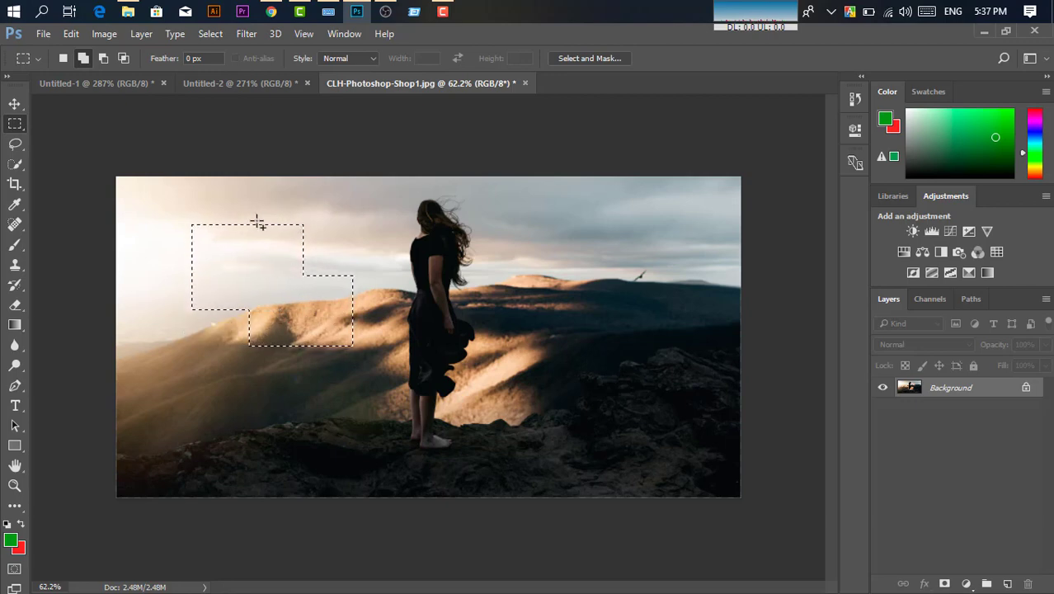
left_click_drag(251, 188, 360, 257)
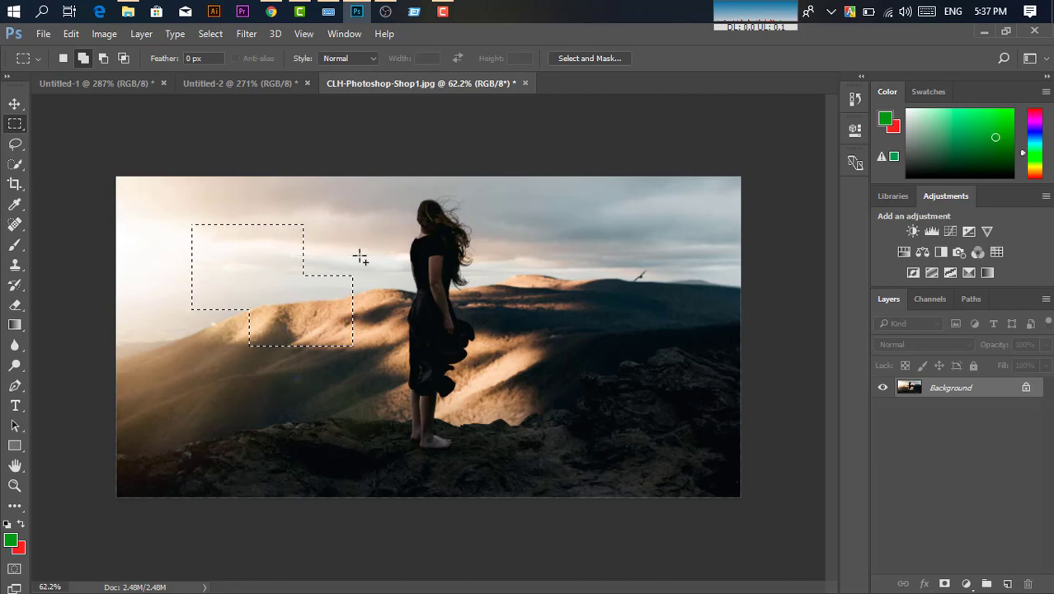
left_click_drag(144, 265, 226, 363)
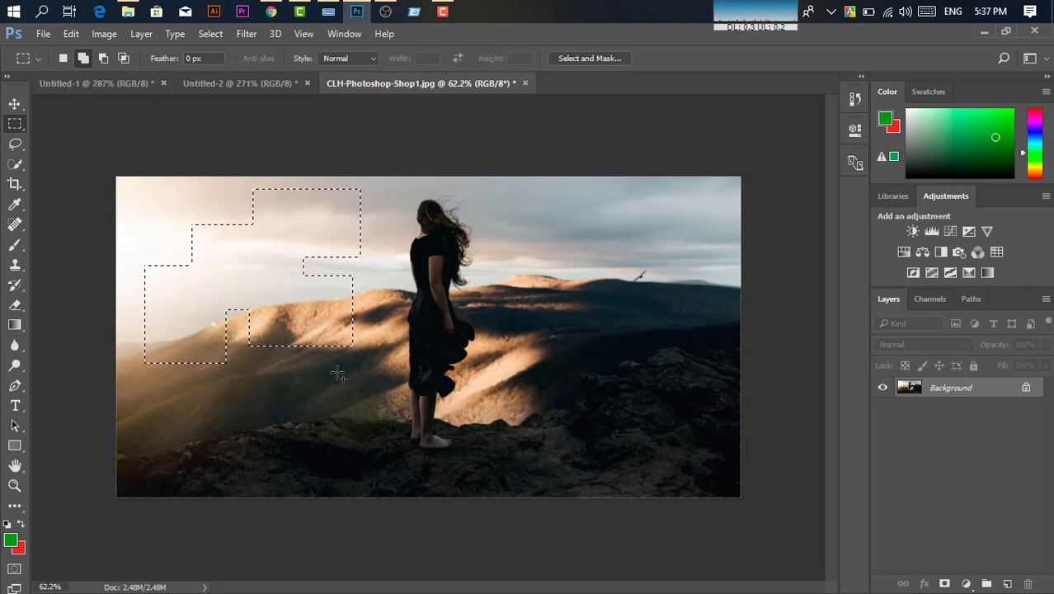
Subtract the right part, then intersect with a lower rectangle to leave two small pieces.
left_click(103, 59)
left_click_drag(264, 393, 374, 237)
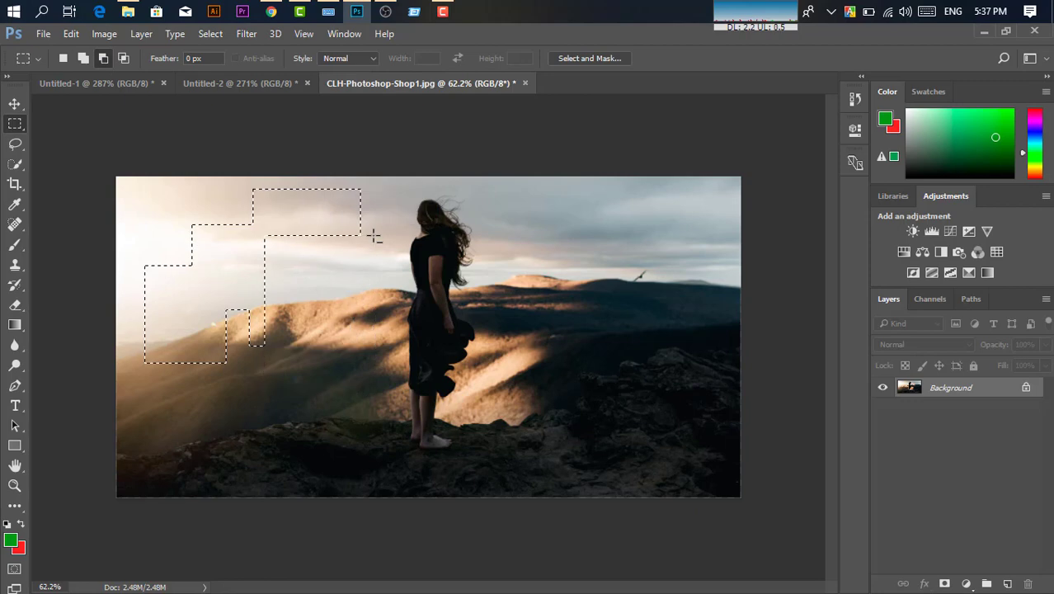
left_click(124, 58)
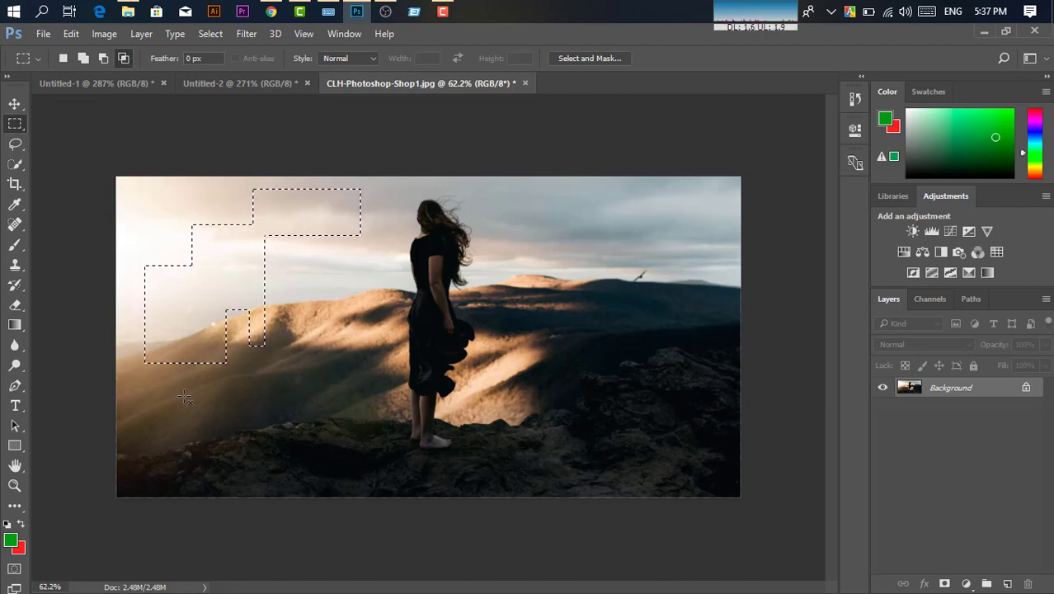
mouse_move(183, 397)
left_mouse_down()
mouse_move(301, 333)
mouse_move(318, 308)
left_mouse_up()
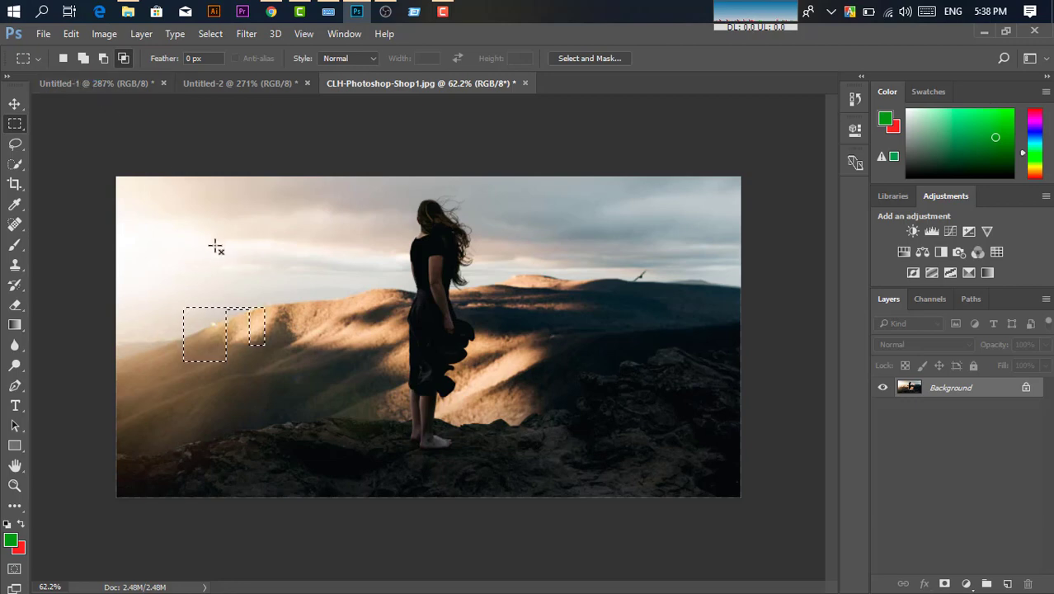
Select the shadowed right hillside, intersected with a lower rectangle.
left_click(215, 247)
left_click(62, 58)
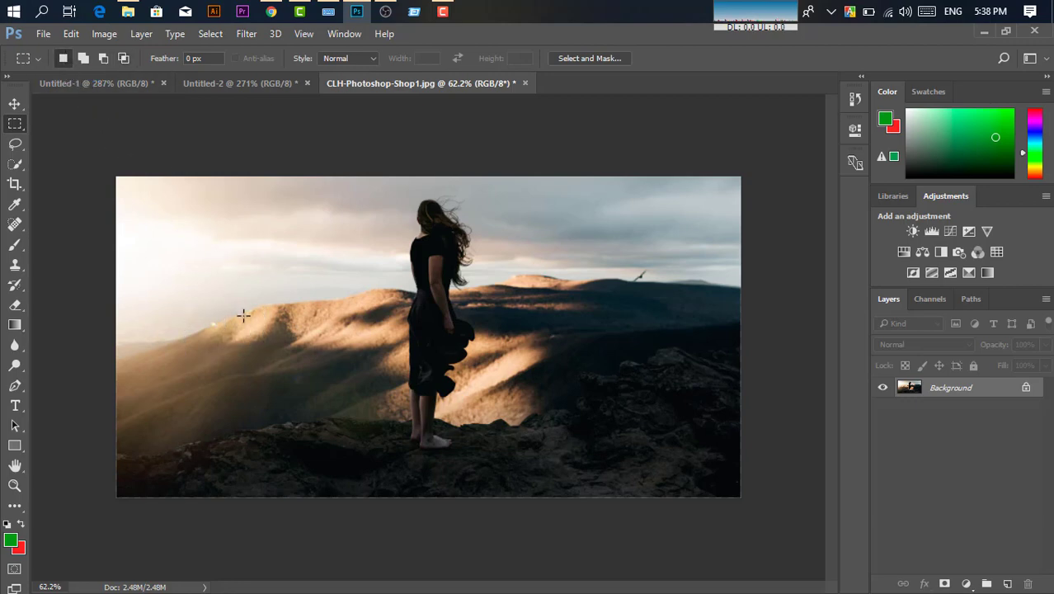
left_click_drag(541, 275, 648, 385)
left_click(126, 59)
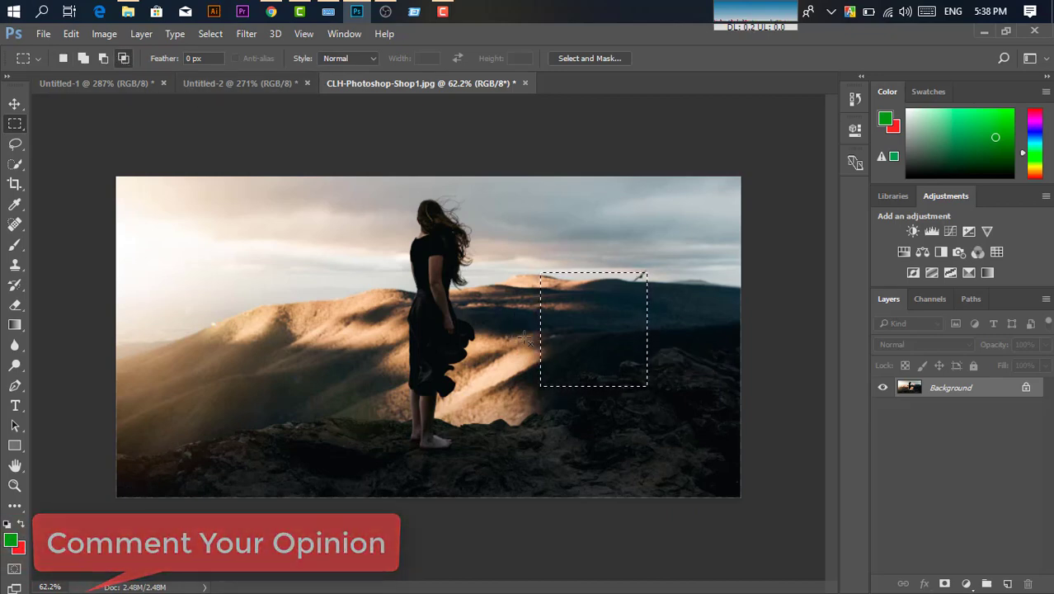
mouse_move(511, 333)
left_mouse_down()
mouse_move(617, 404)
mouse_move(620, 426)
left_mouse_up()
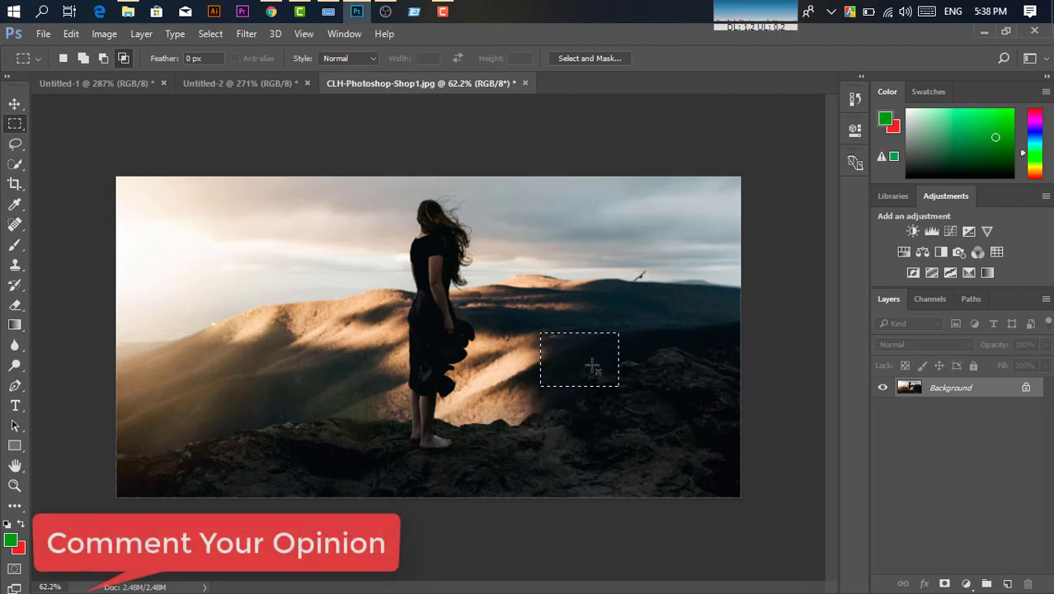
left_click(123, 58)
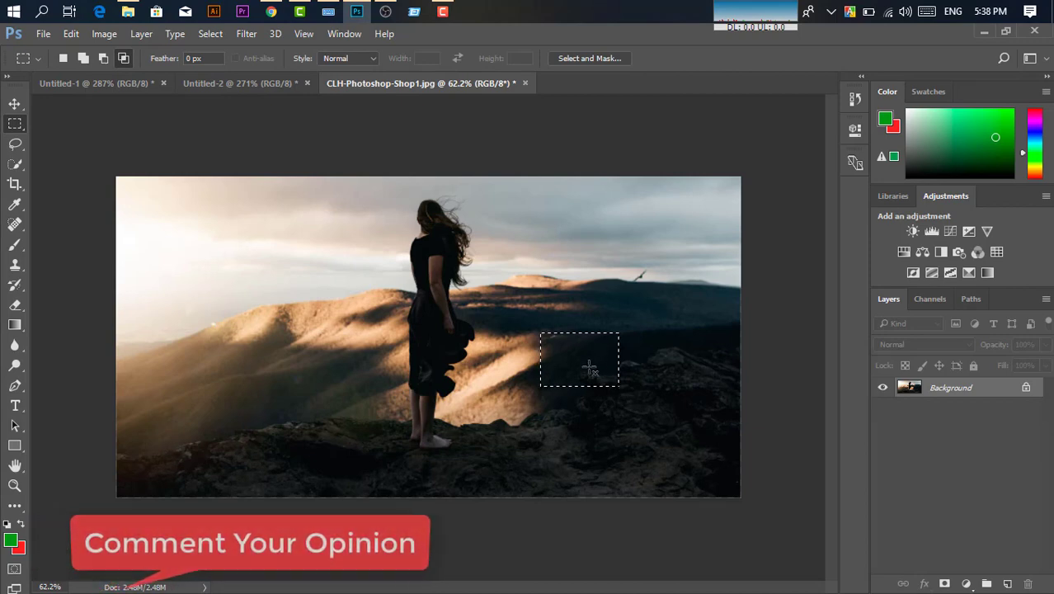
Nudge the patch right with the Move tool, then undo the move and clear the selection.
left_click(15, 104)
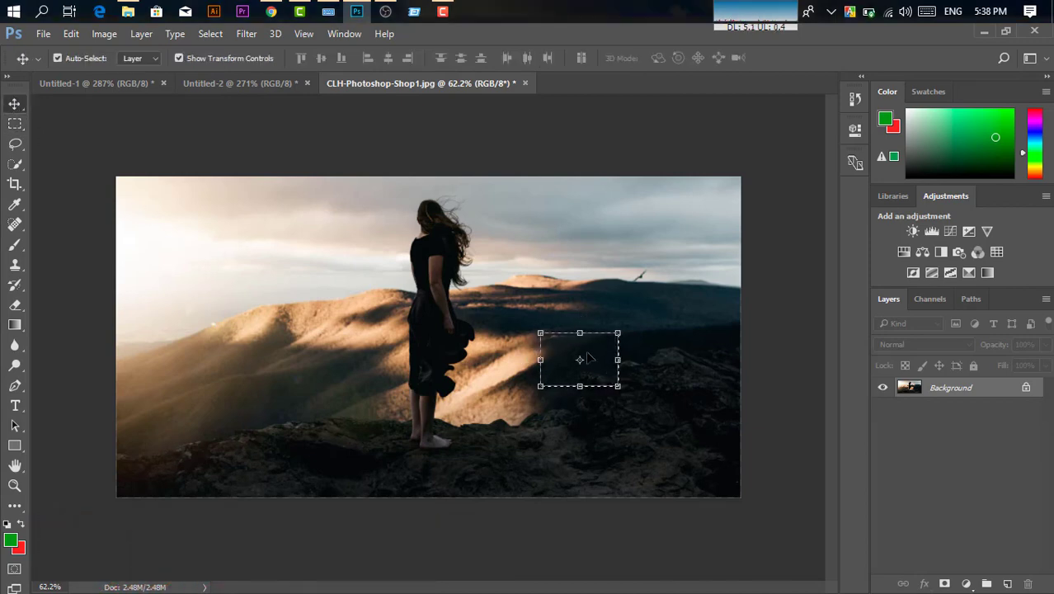
left_click_drag(588, 356, 602, 359)
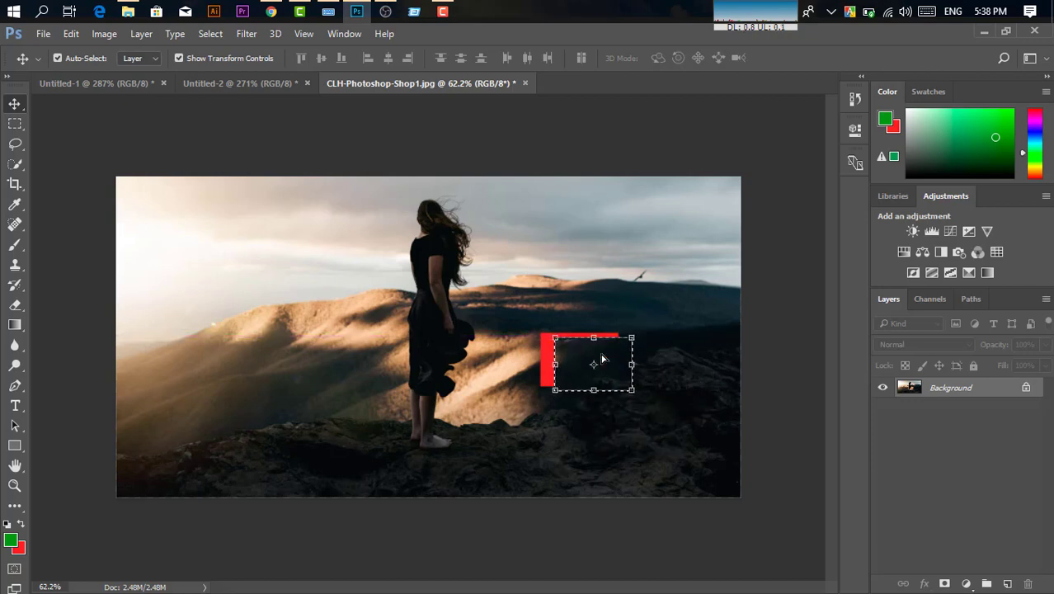
key("ctrl+z")
key("ctrl+z")
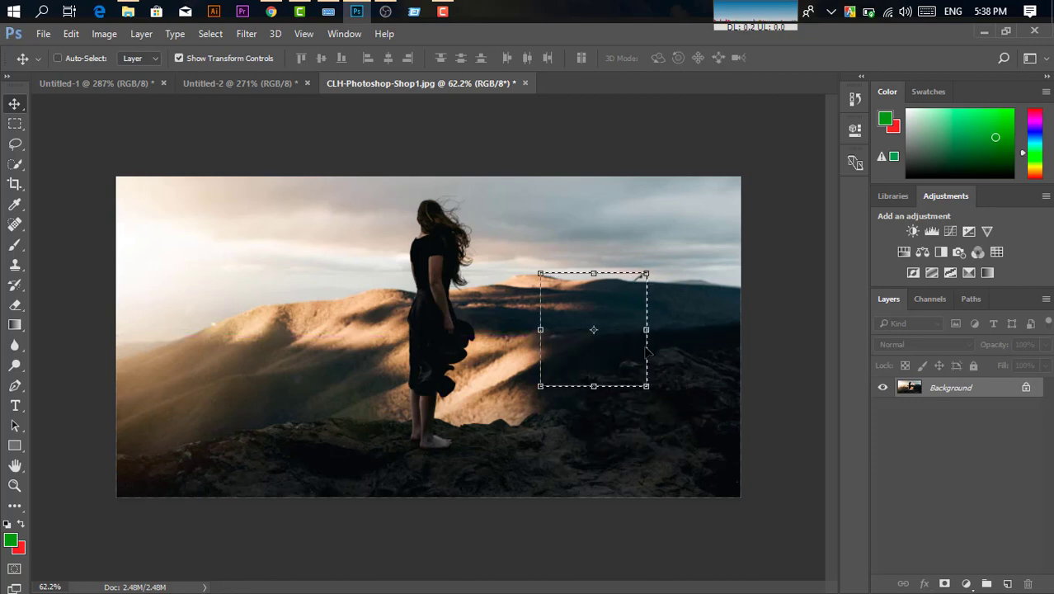
key("ctrl+z")
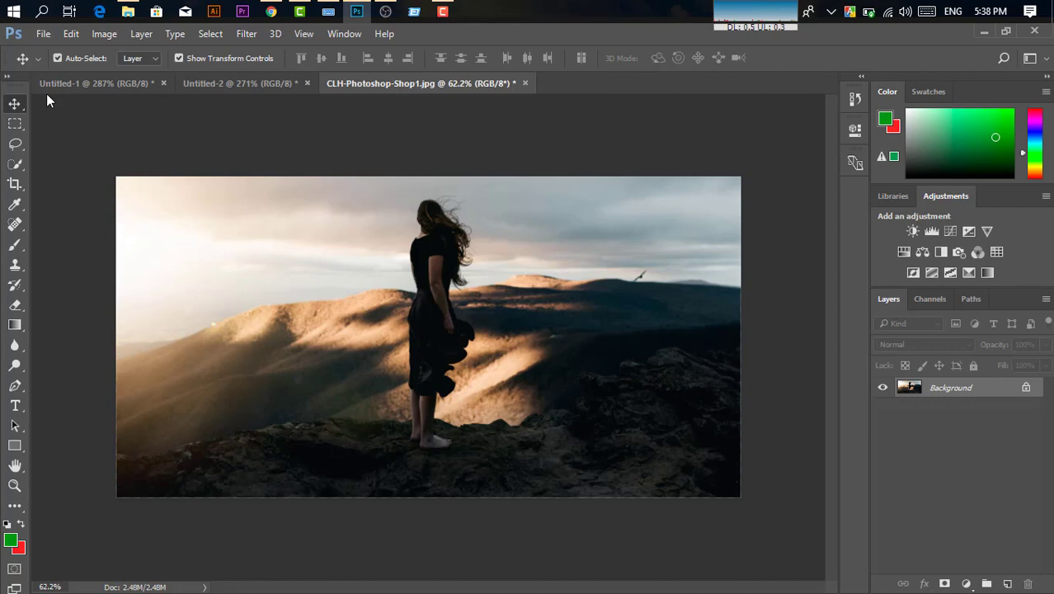
right_click(19, 112)
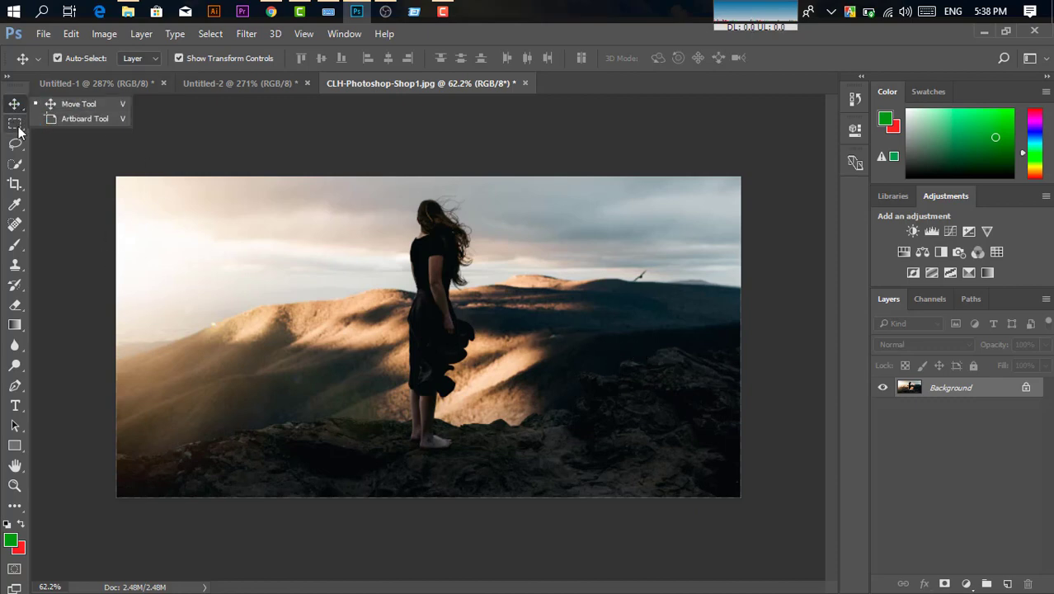
left_click(15, 124)
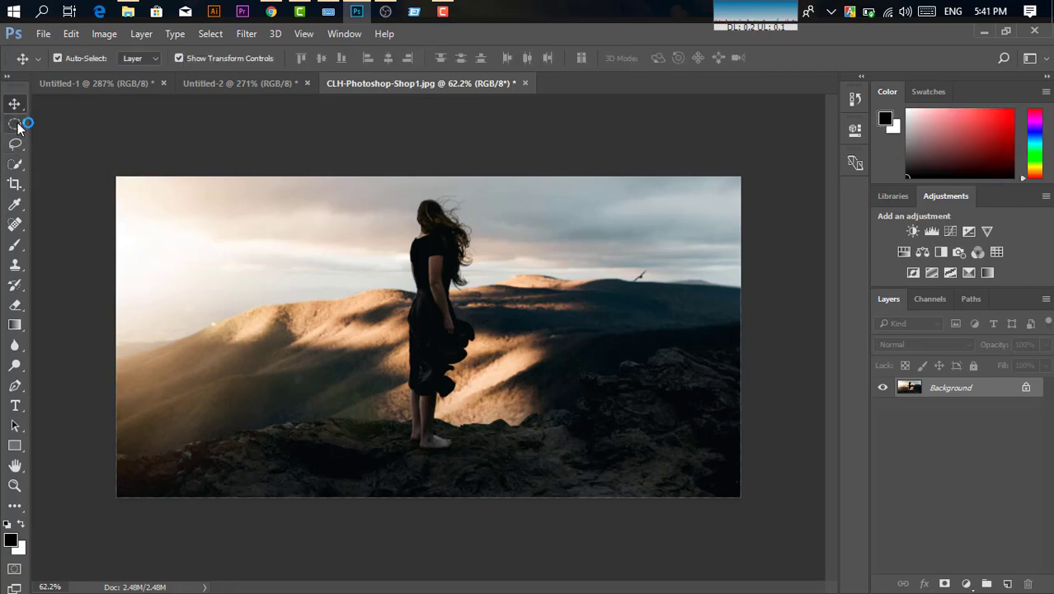
left_click(15, 120)
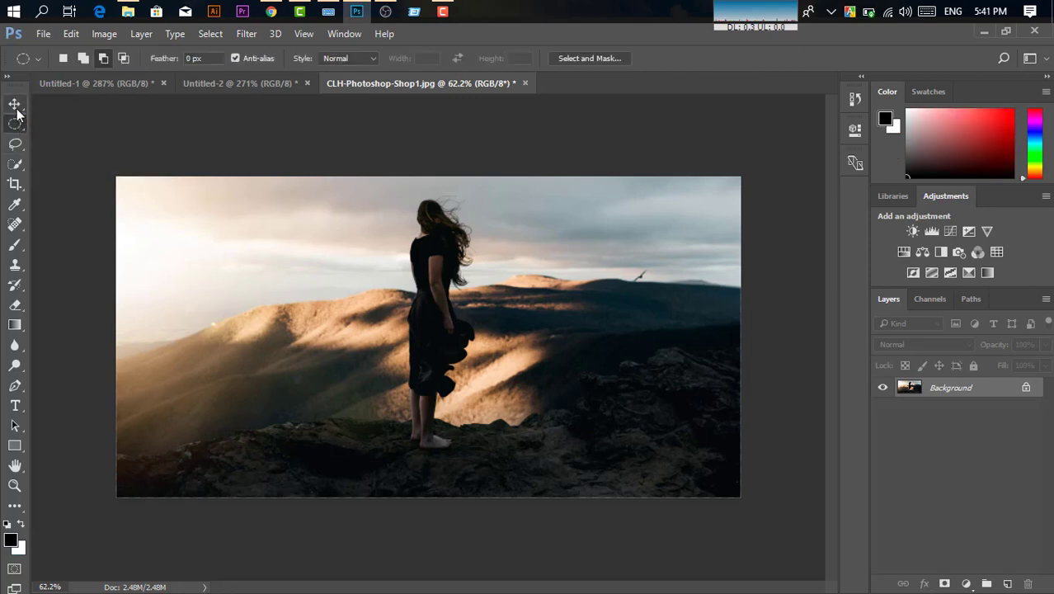
right_click(16, 124)
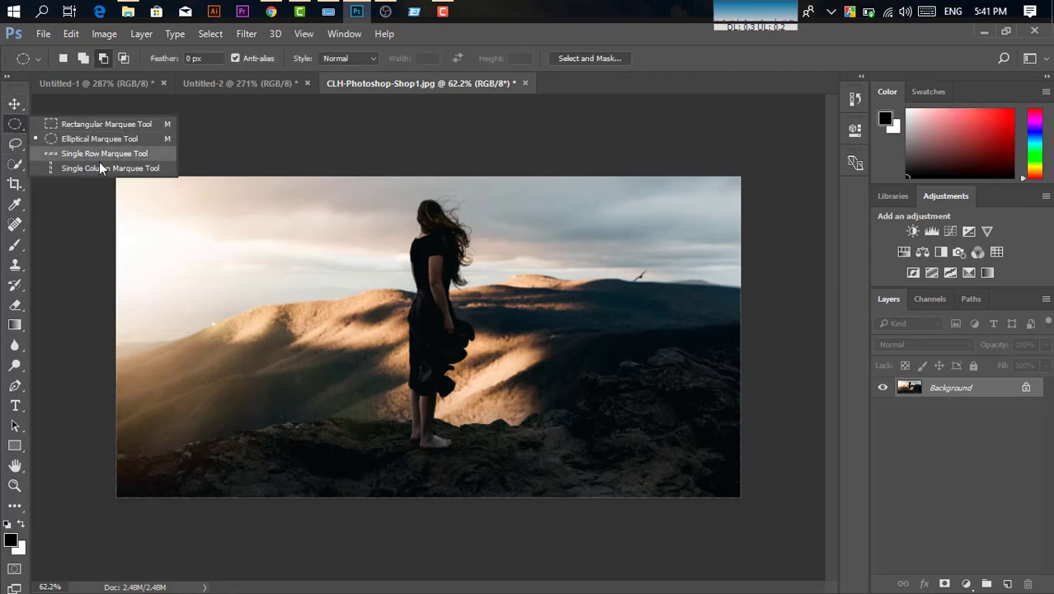
left_click(15, 103)
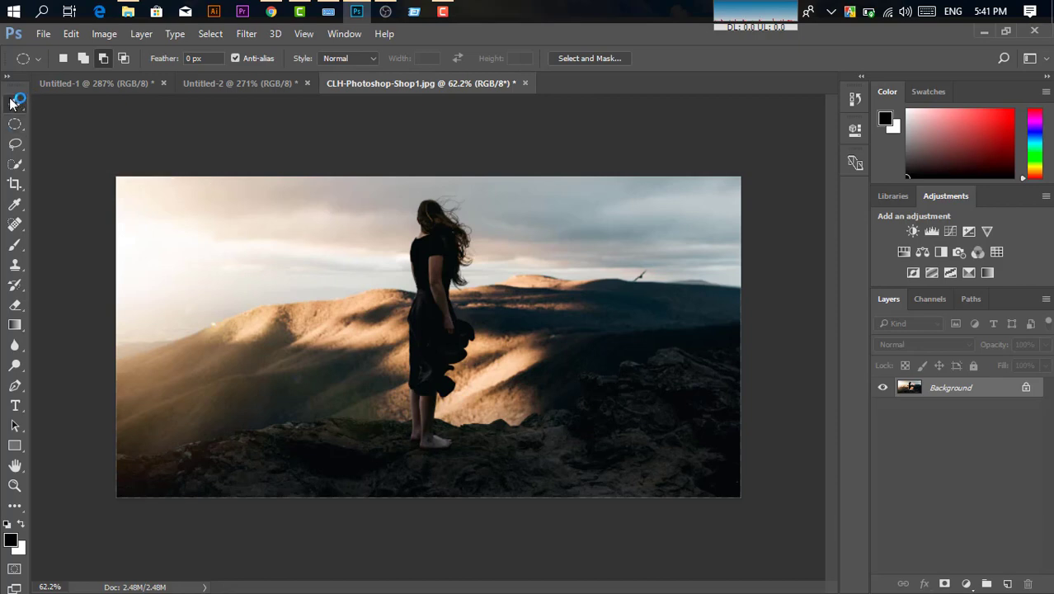
left_click(444, 12)
left_click(445, 12)
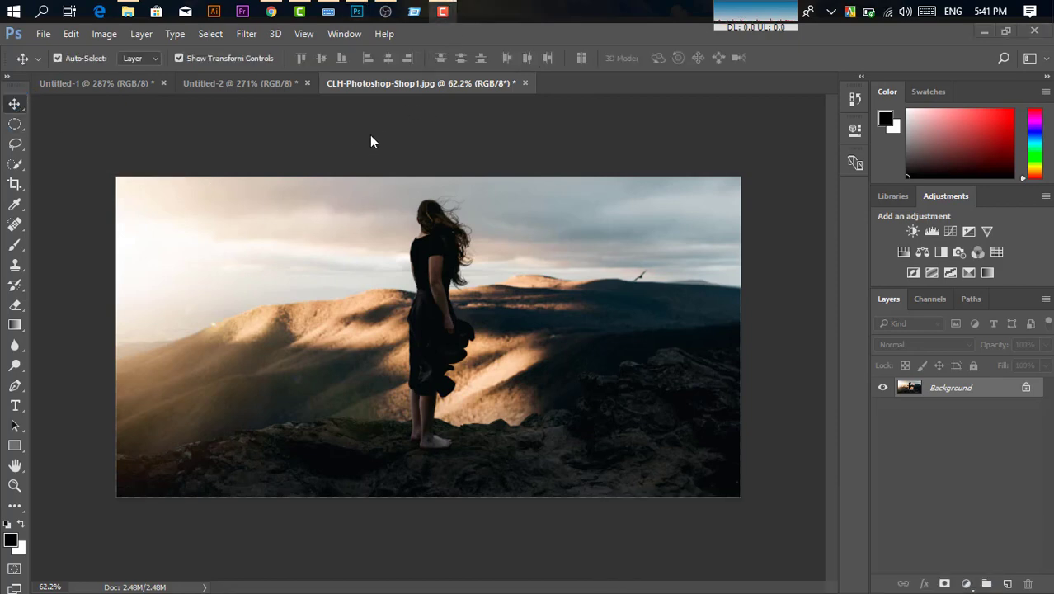
left_click(15, 124)
left_click(75, 132)
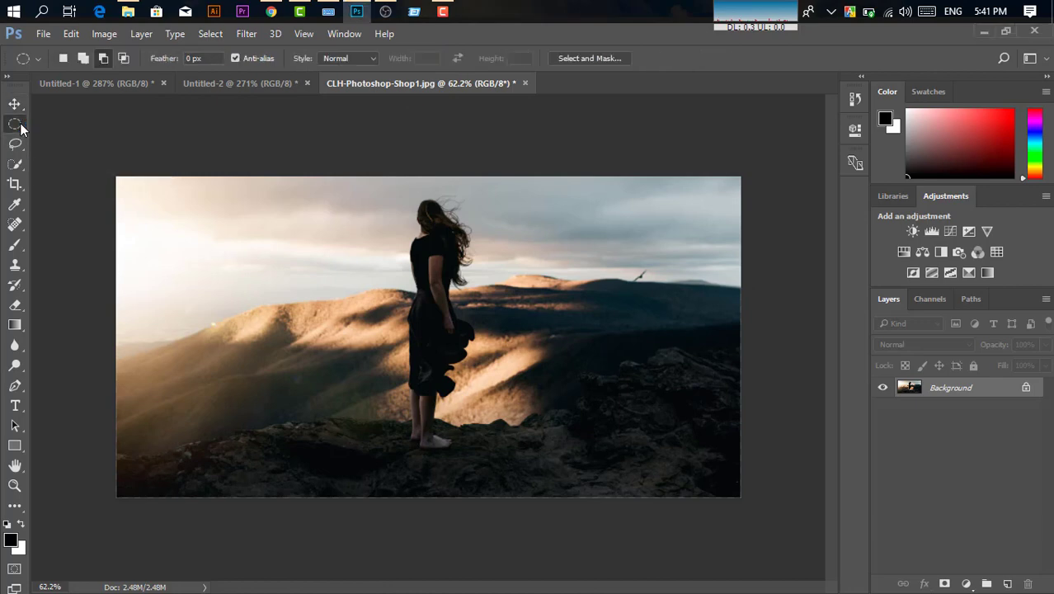
left_click(16, 144)
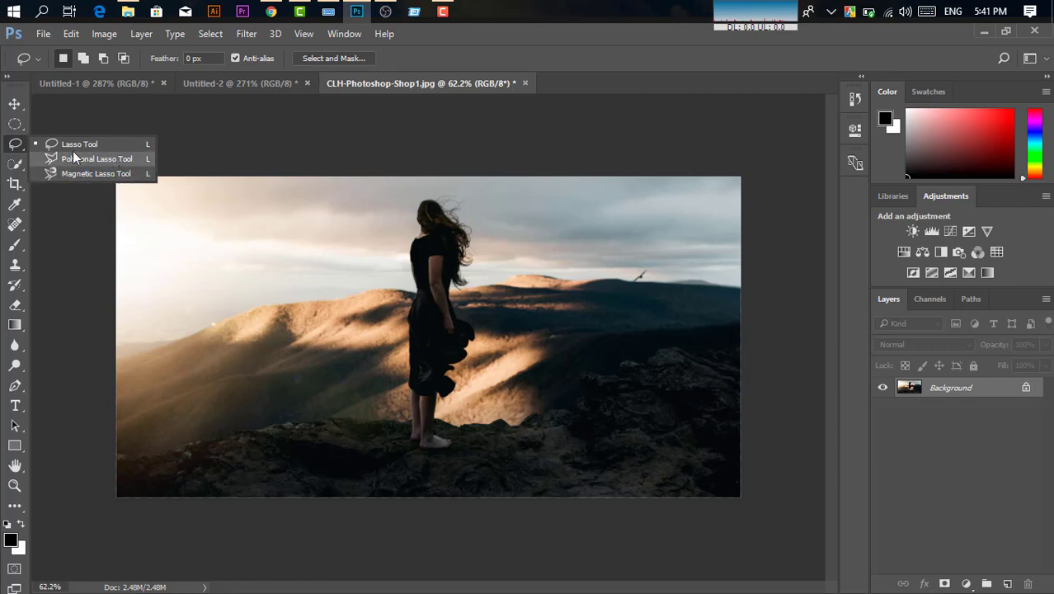
left_click(15, 126)
left_click(18, 146)
left_click(13, 127)
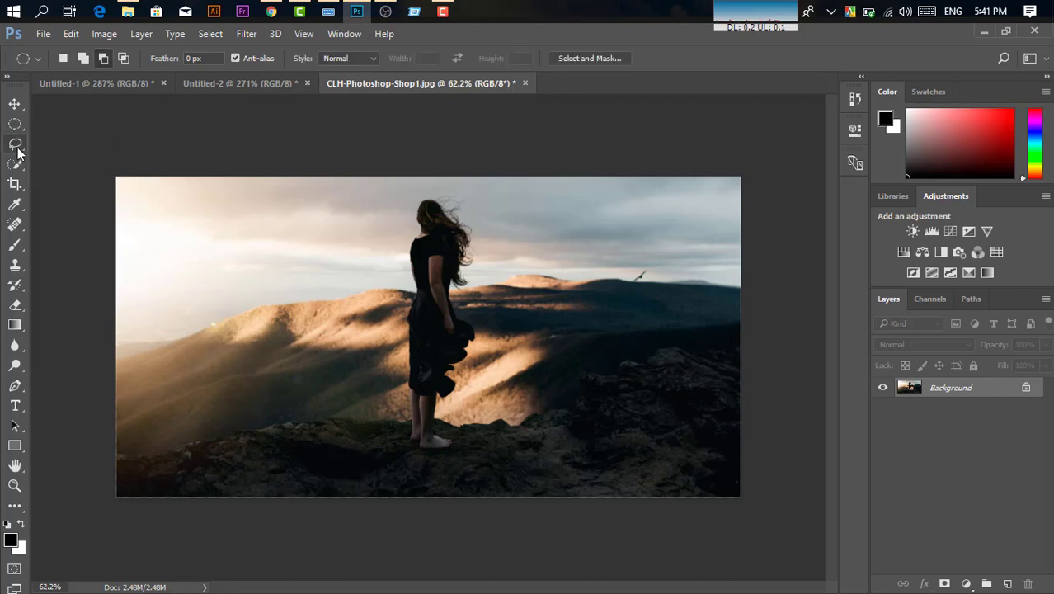
left_click(16, 145)
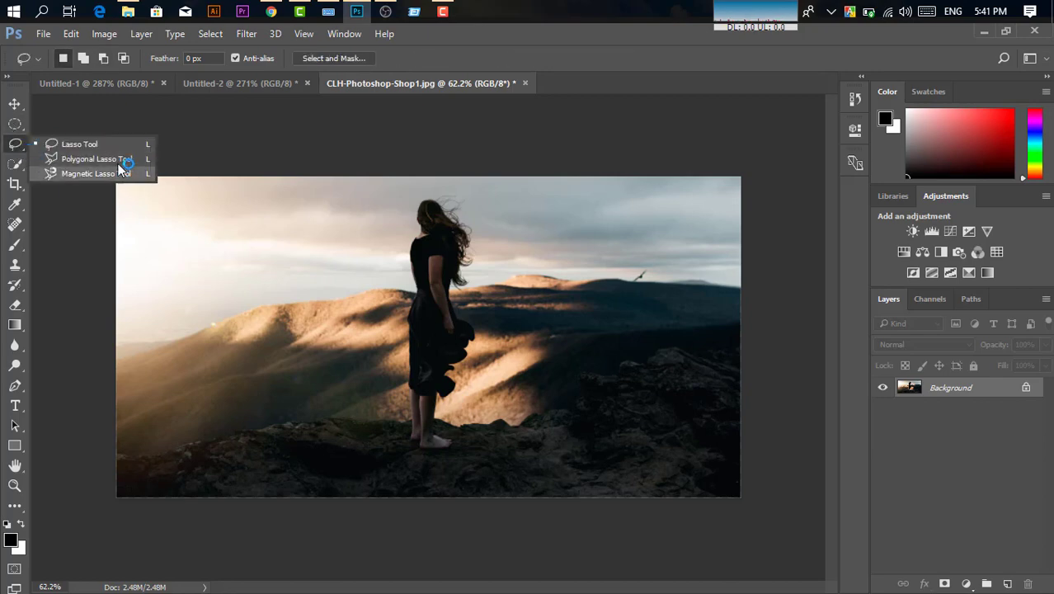
left_click(15, 163)
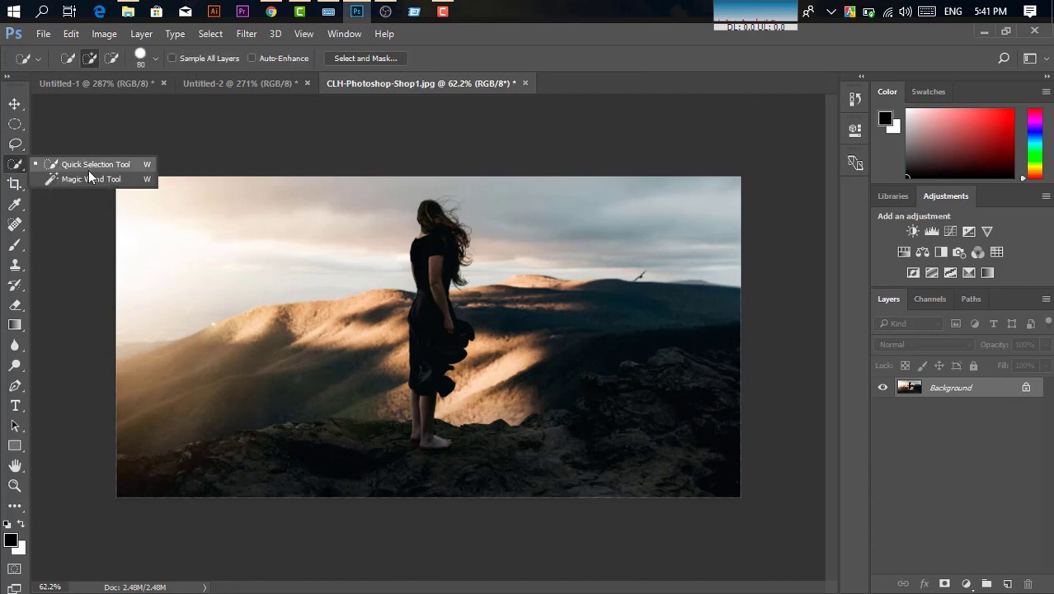
left_click(15, 104)
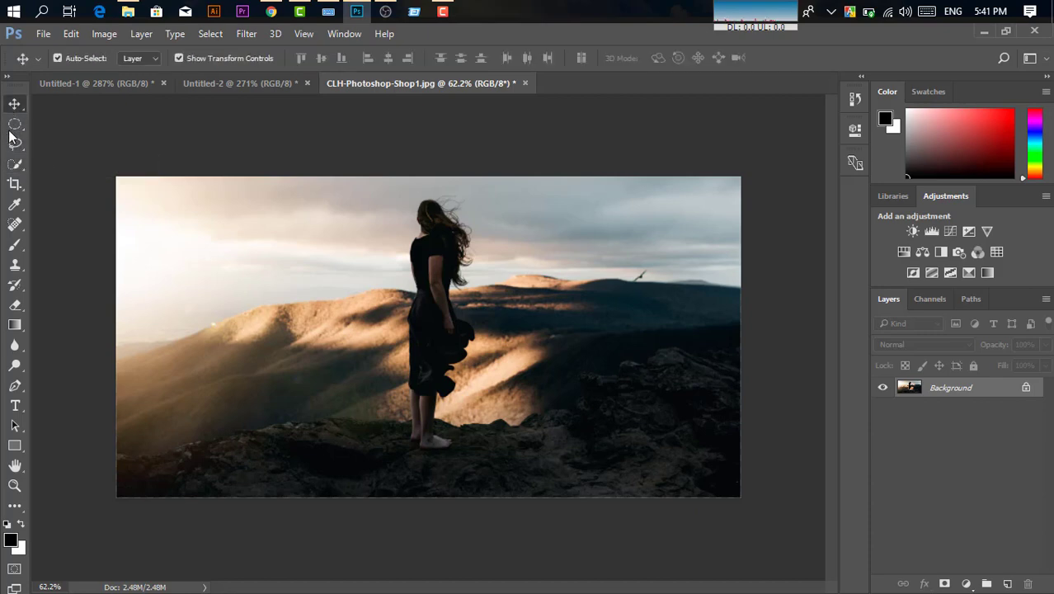